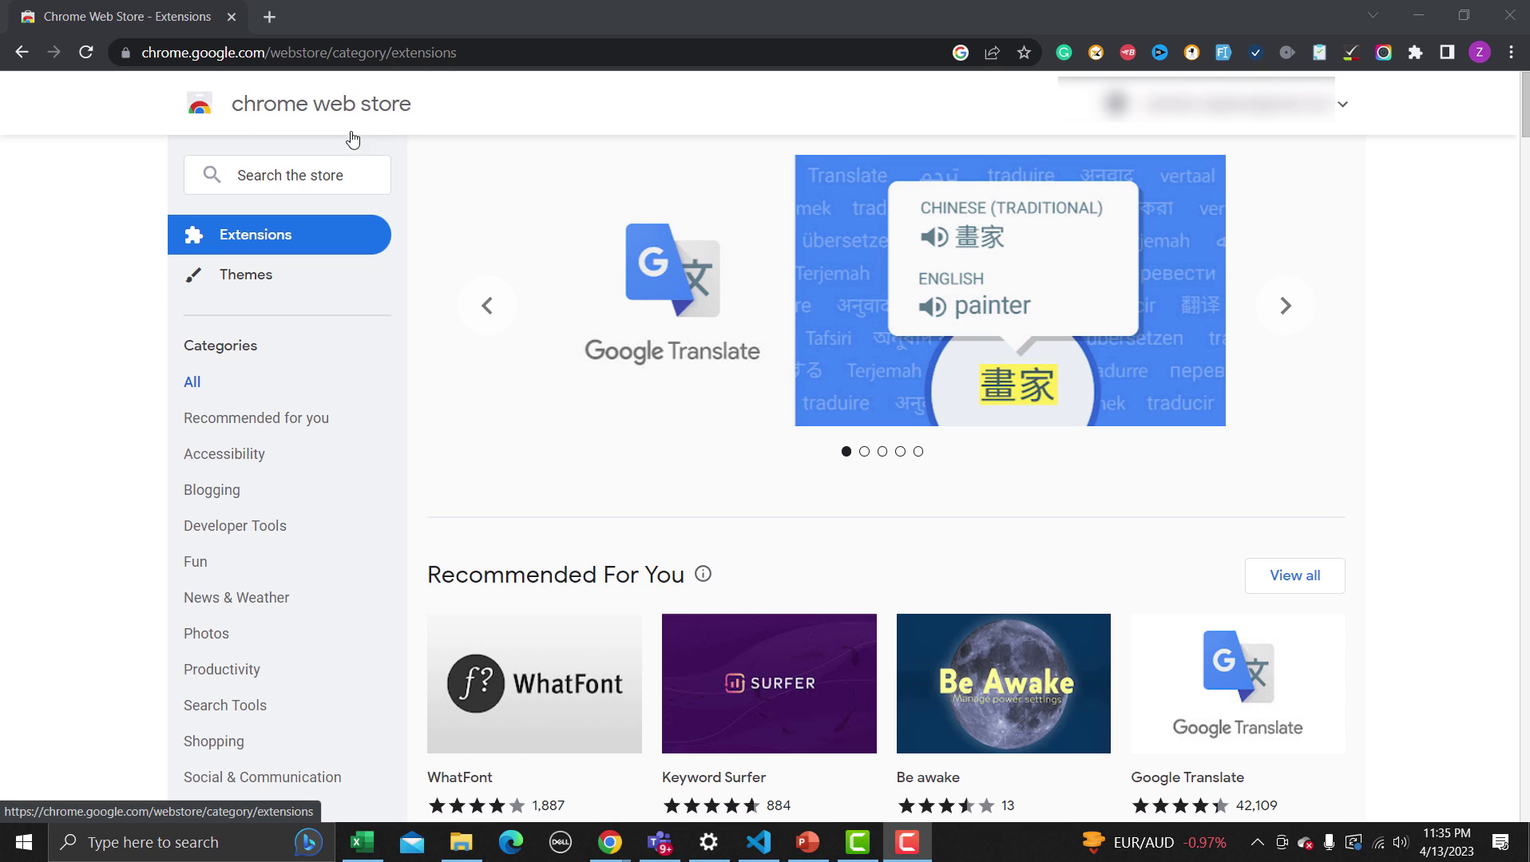
# Search the store for 'Test case studio' and open the TestCase Studio listing
pyautogui.click(275, 175)
pyautogui.write('Tes')
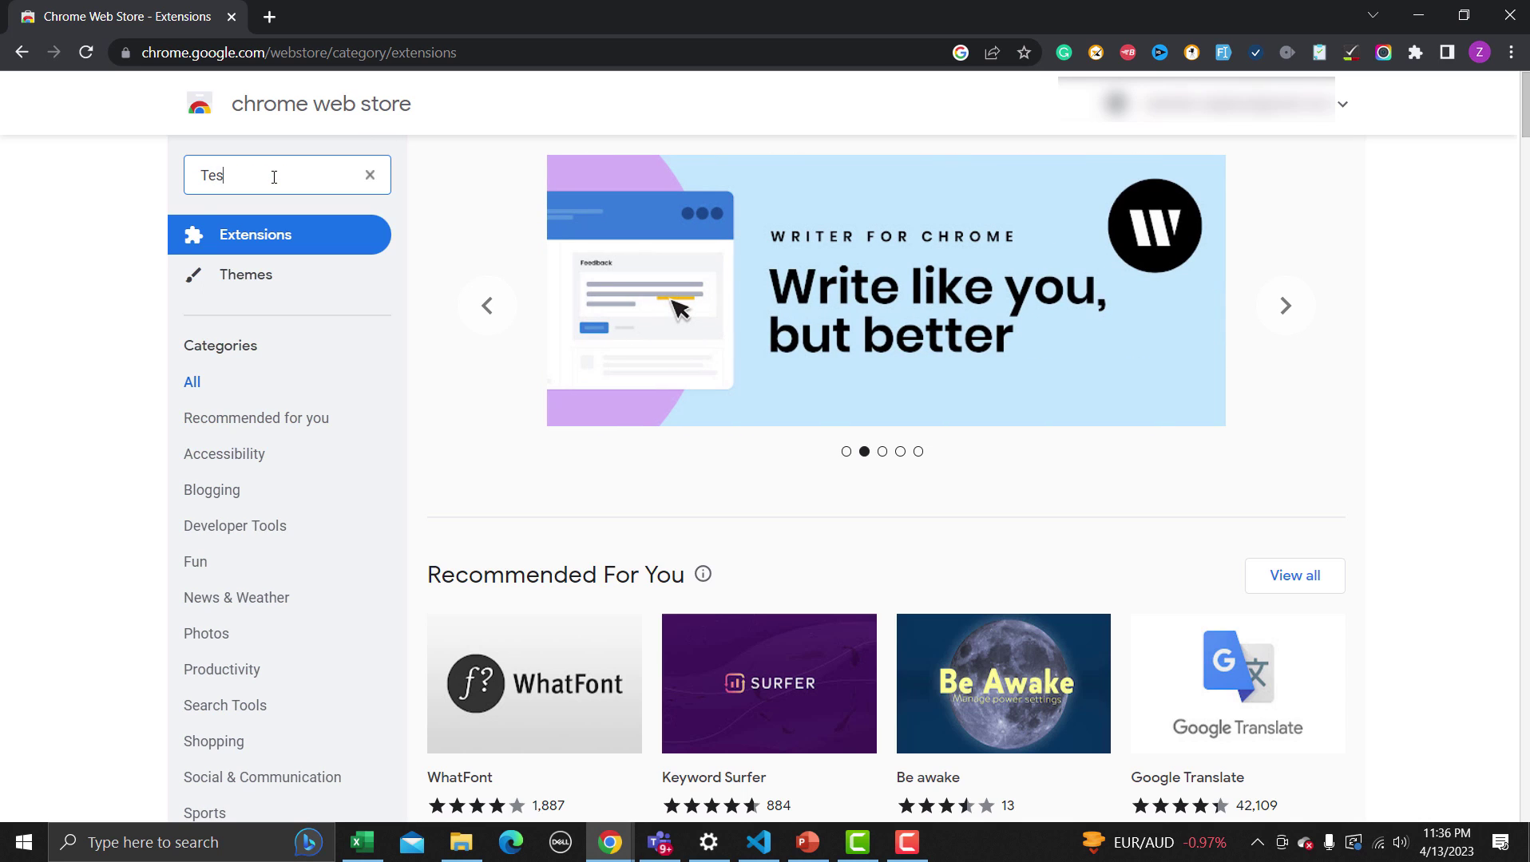
pyautogui.write('t case s')
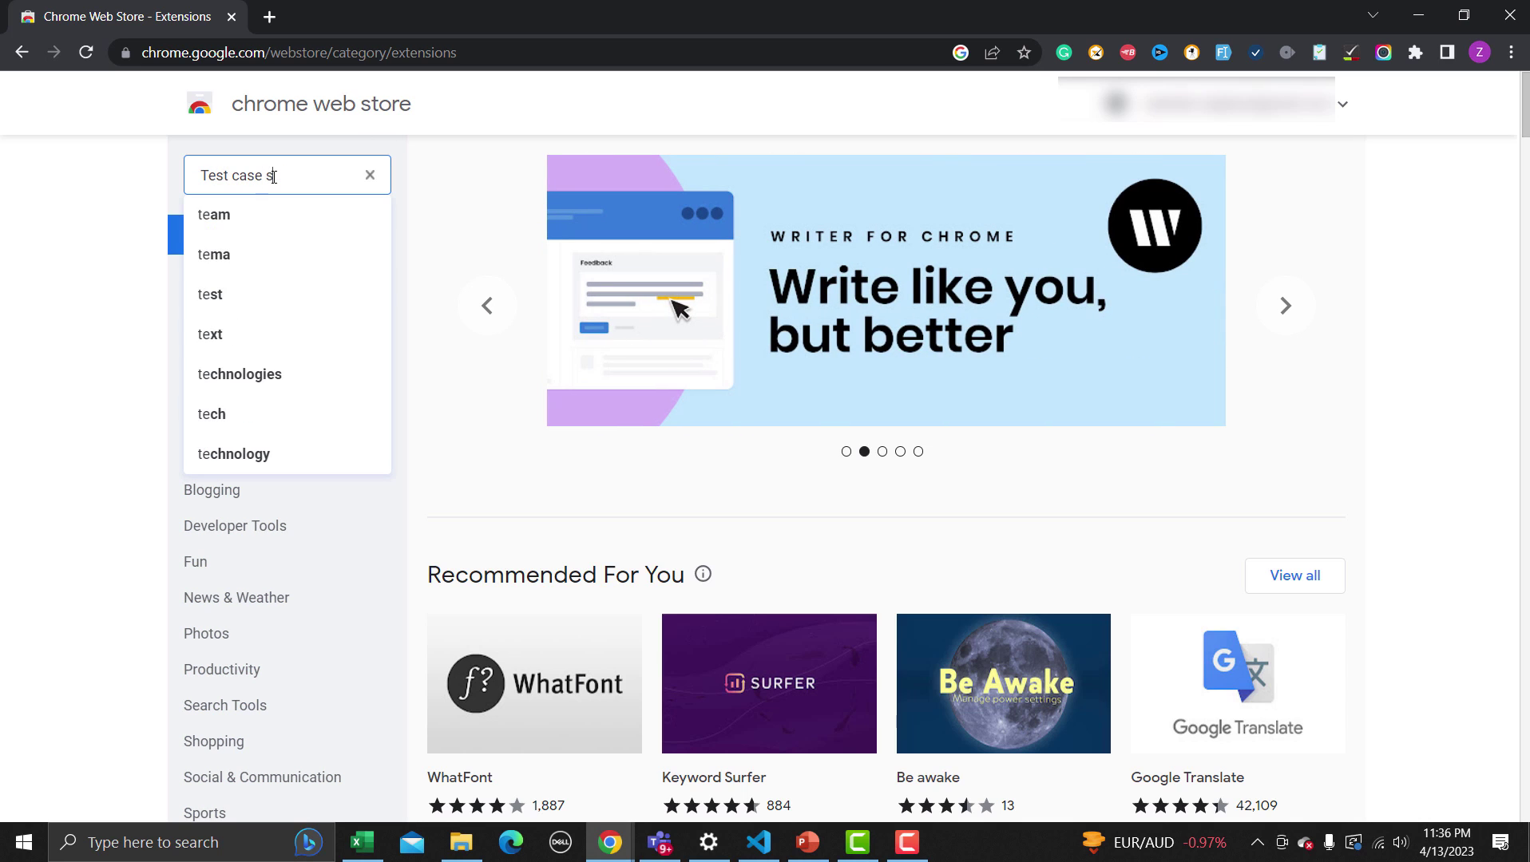
pyautogui.write('tudio')
pyautogui.press('Return')
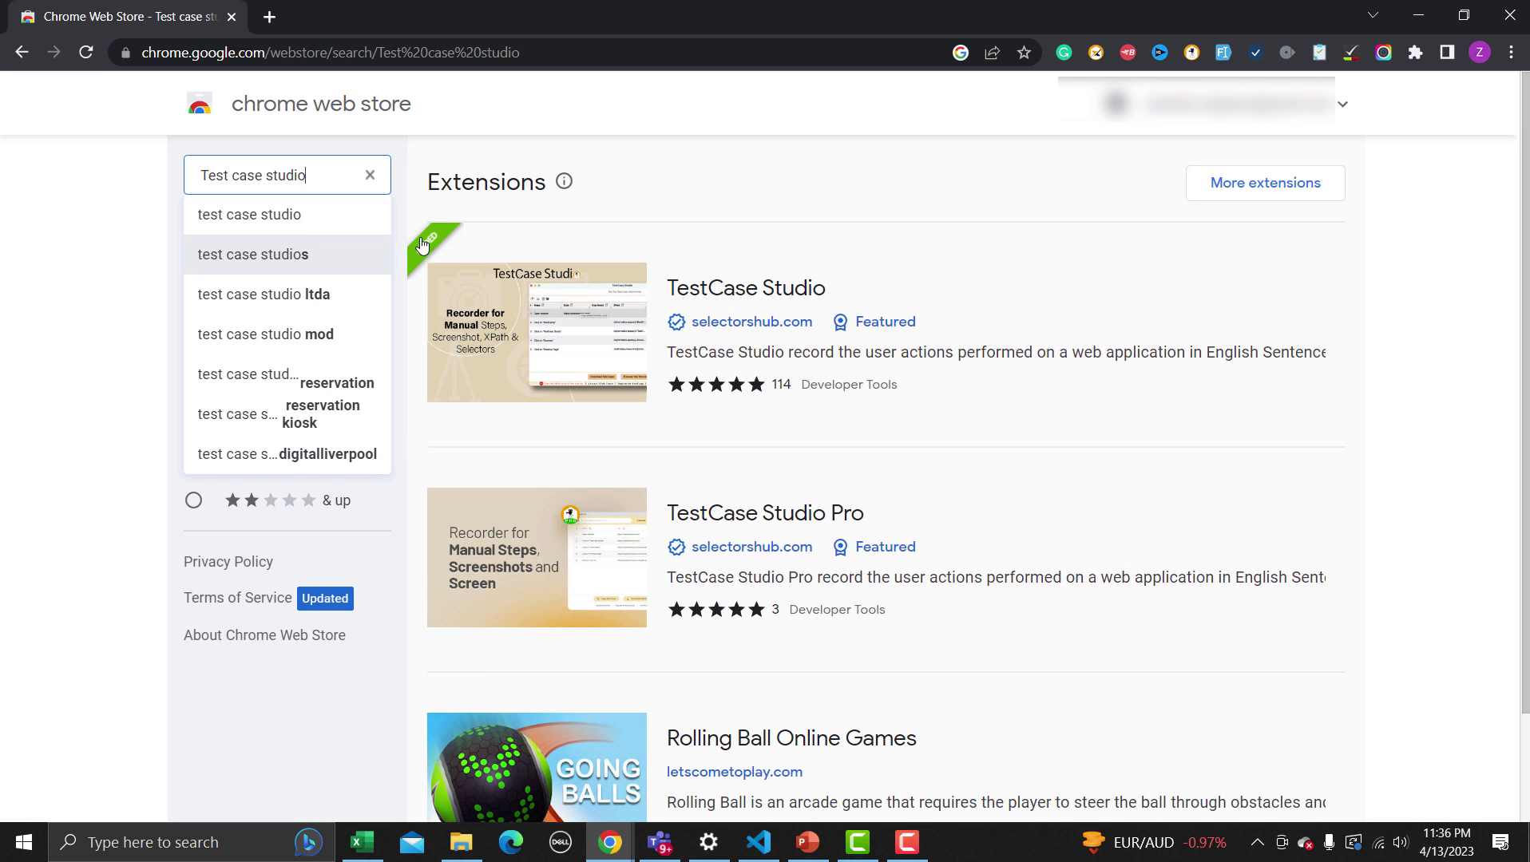
pyautogui.click(595, 313)
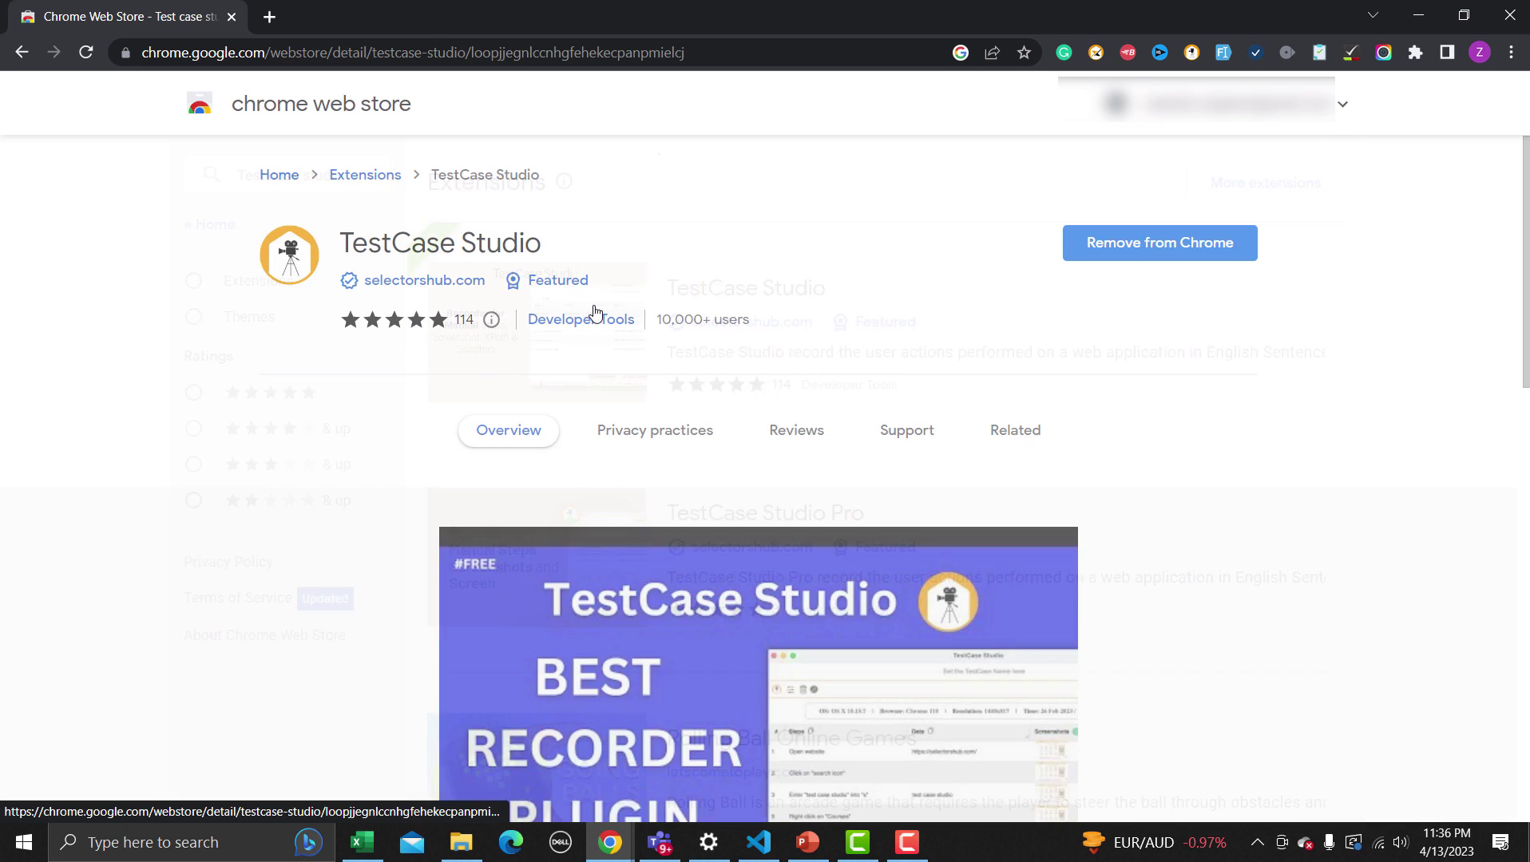
# Review the TestCase Studio listing, then launch the extension's recorder window
pyautogui.scroll(-1, 624, 399)
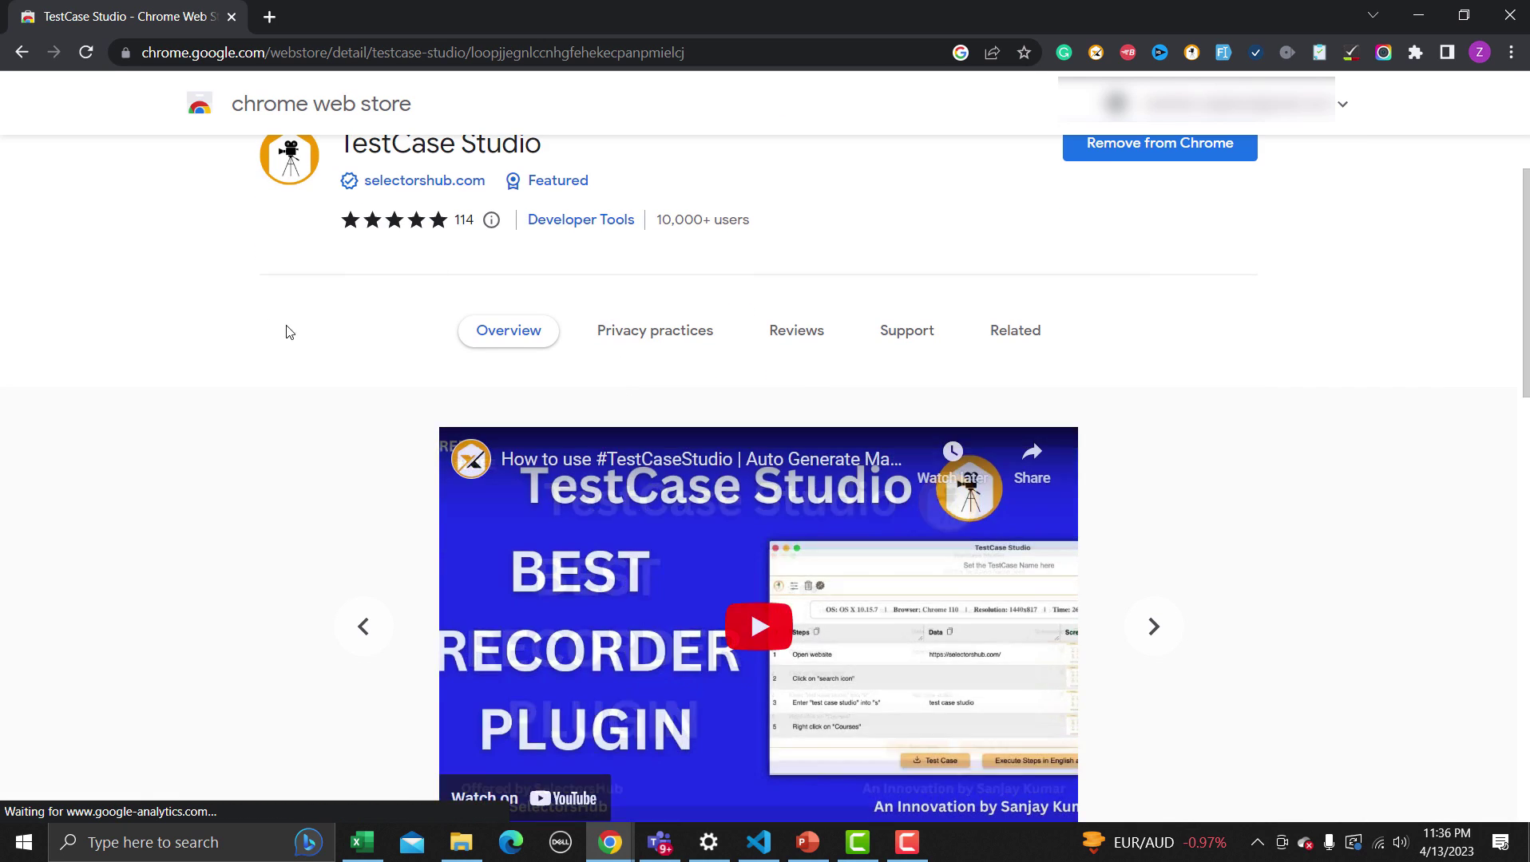
pyautogui.scroll(-3, 283, 393)
pyautogui.scroll(3, 392, 455)
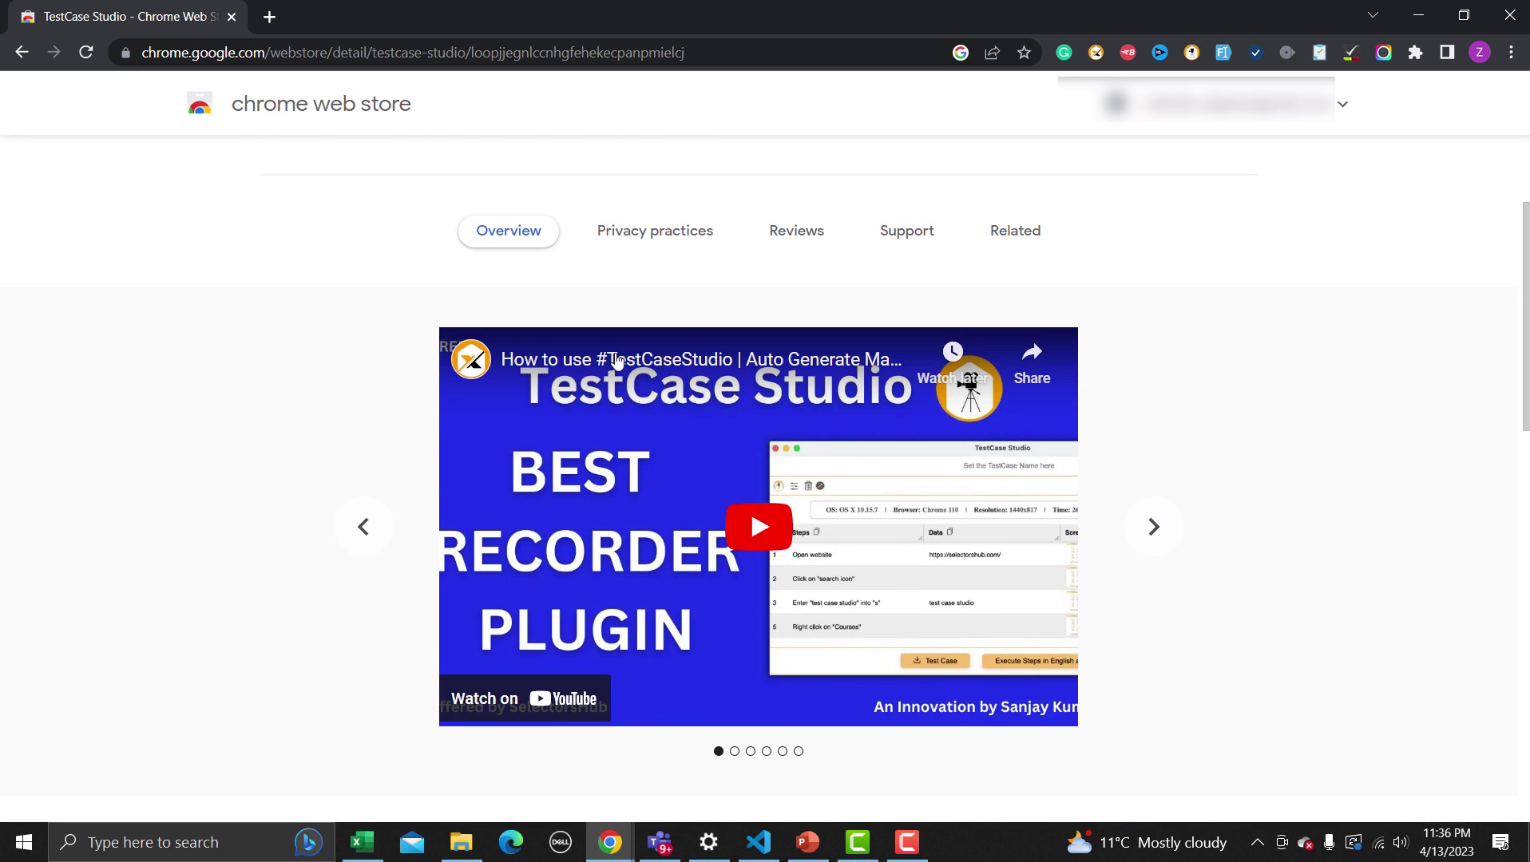
pyautogui.scroll(1, 916, 284)
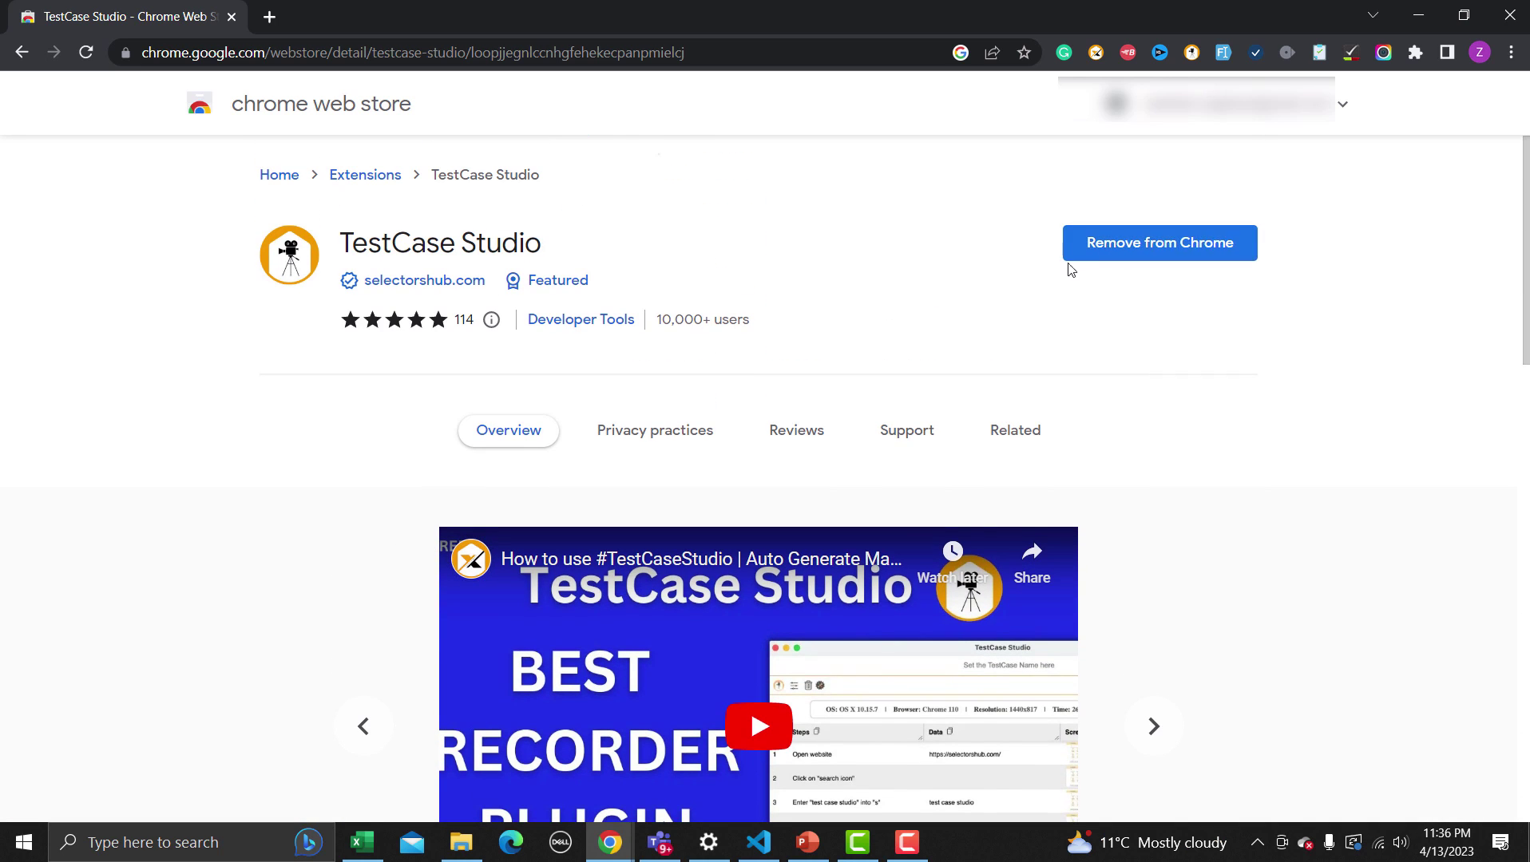
pyautogui.scroll(-7, 843, 293)
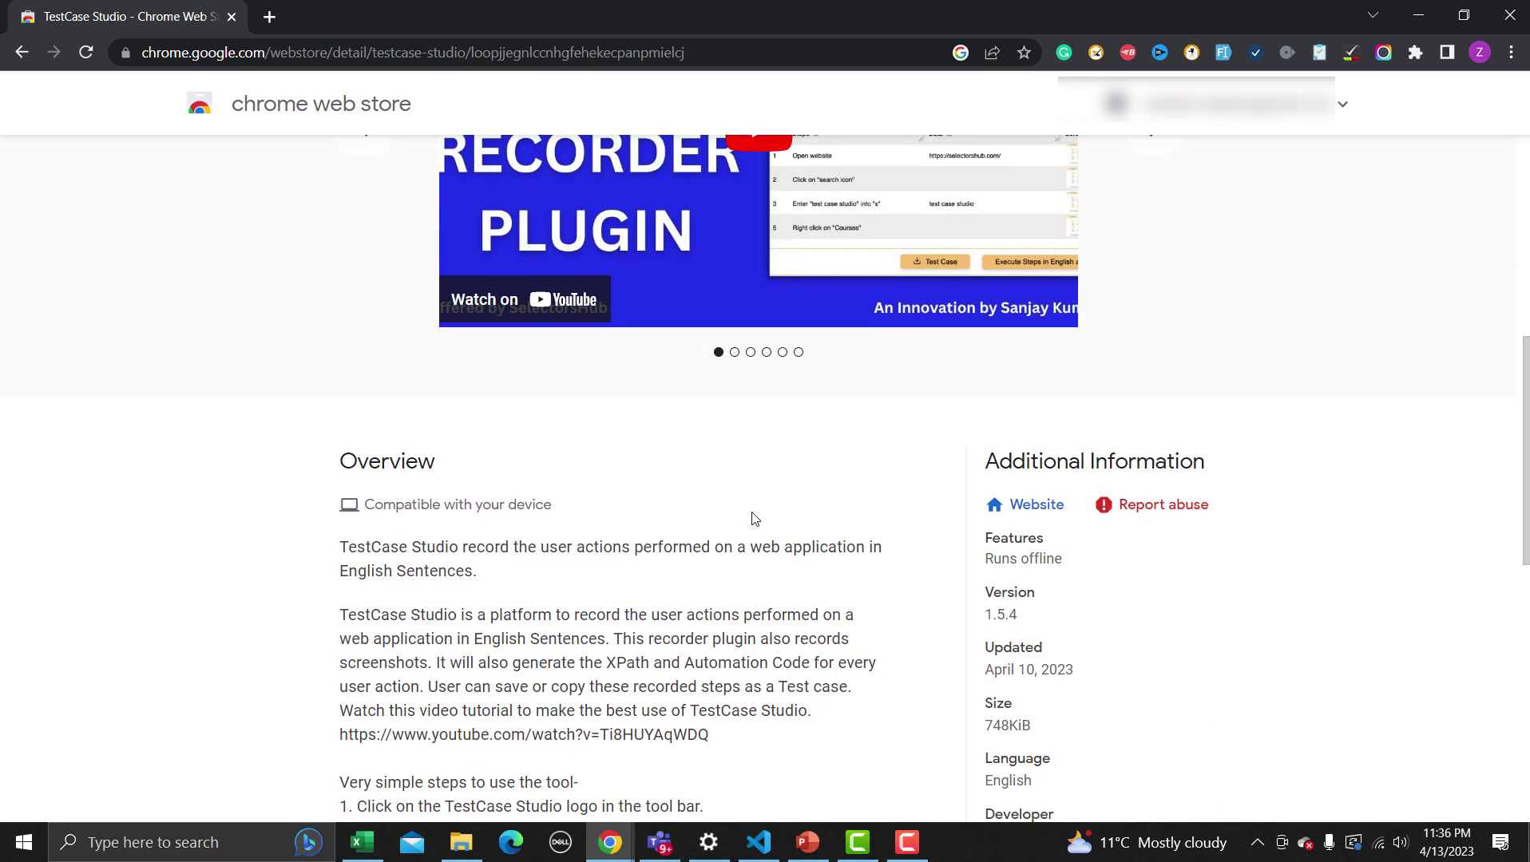
pyautogui.scroll(-1, 751, 519)
pyautogui.scroll(2, 765, 513)
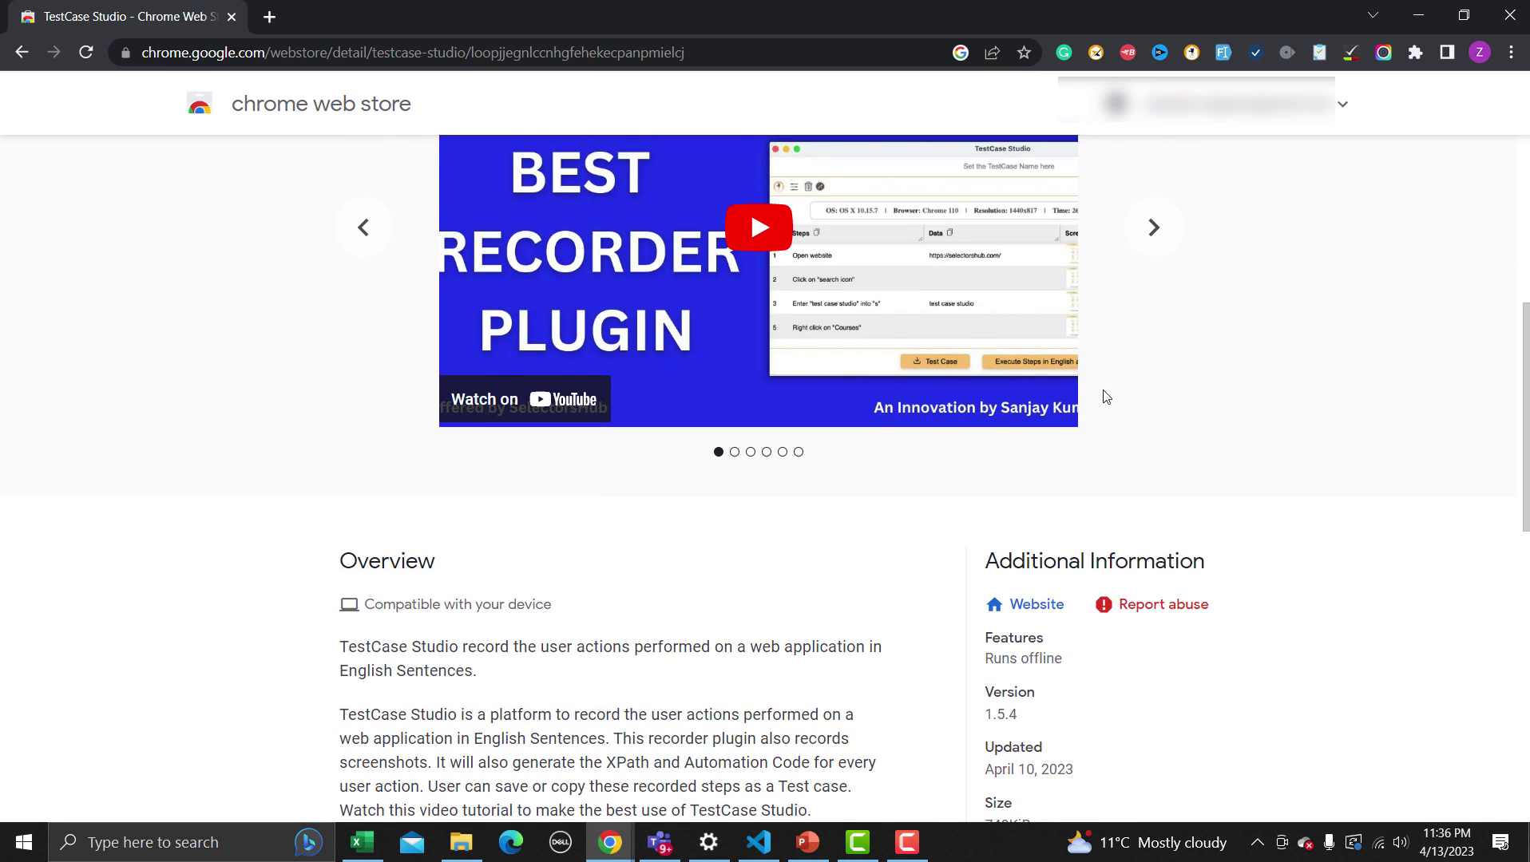
pyautogui.scroll(2, 1197, 319)
pyautogui.scroll(3, 1220, 292)
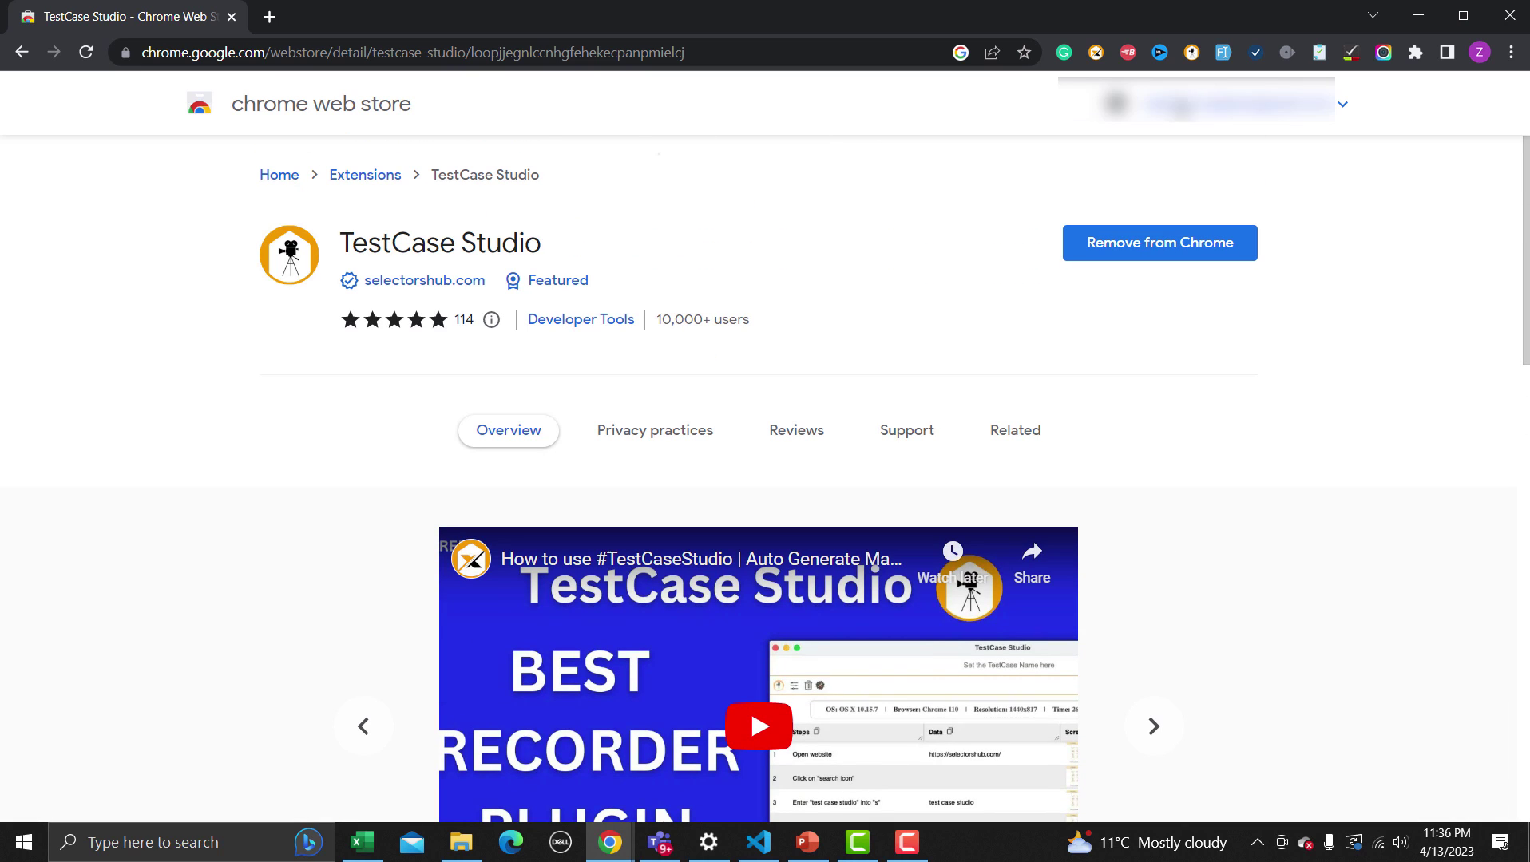
pyautogui.click(1190, 58)
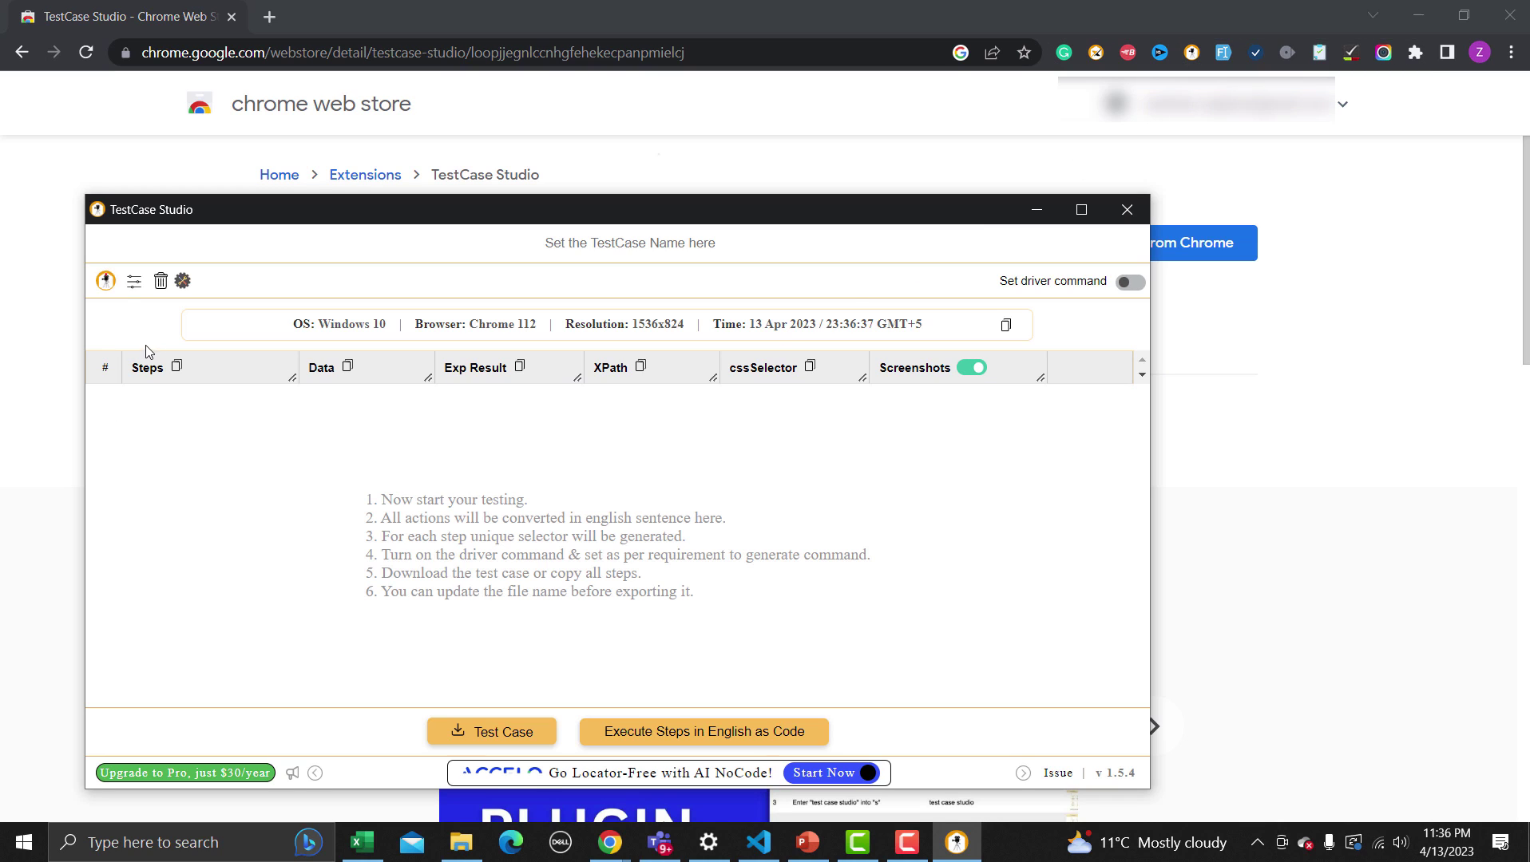
# Start and stop a TestCase Studio recording, then close its recorder window
pyautogui.click(107, 282)
pyautogui.click(106, 282)
pyautogui.click(1127, 211)
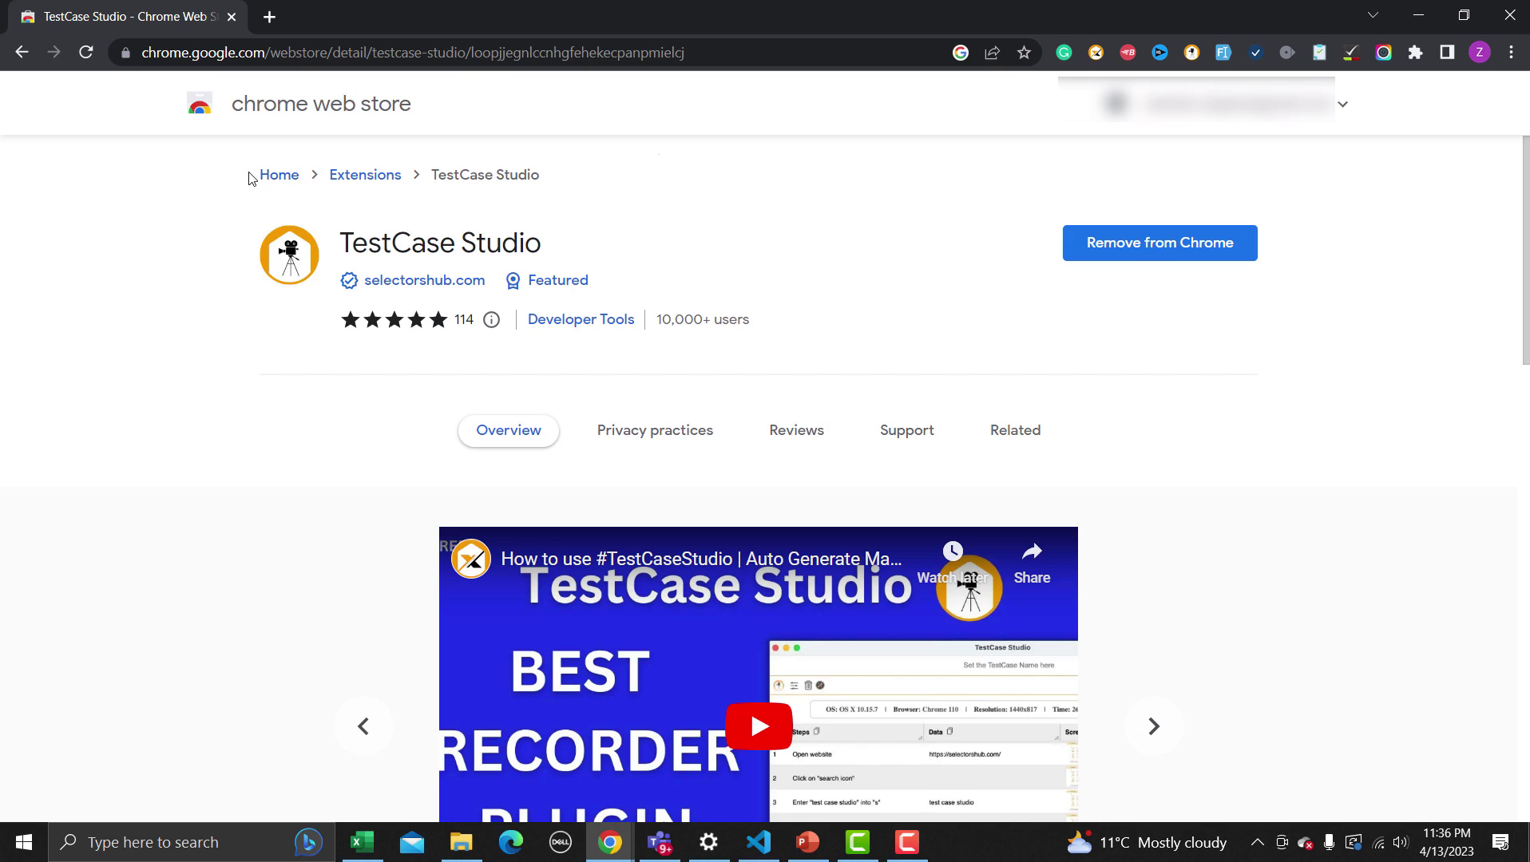
# Go back and search the store for 'Testing daily'
pyautogui.click(22, 54)
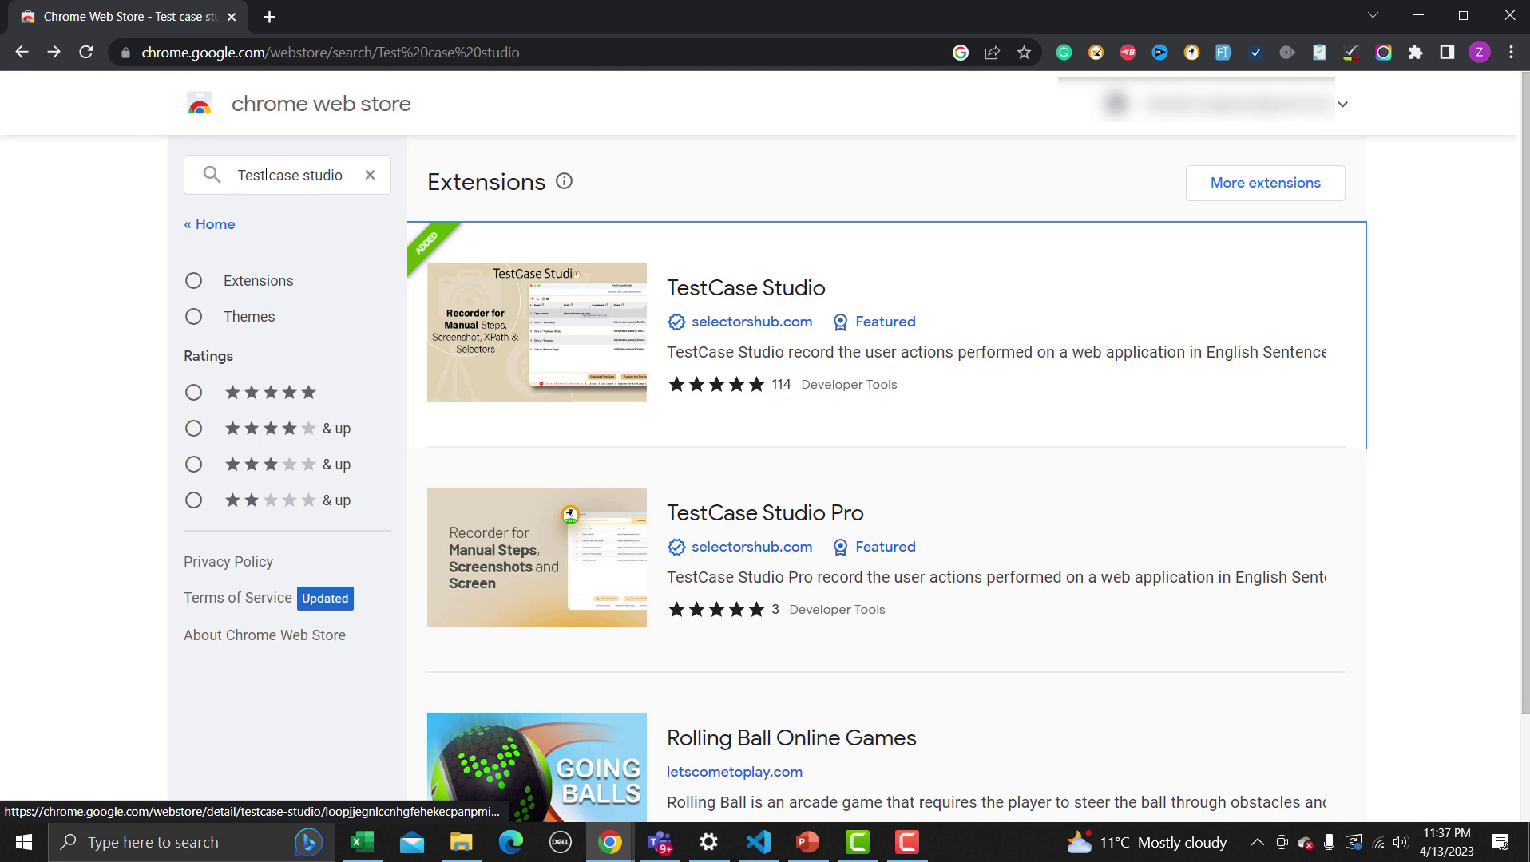
pyautogui.moveTo(272, 181); pyautogui.dragTo(335, 177)
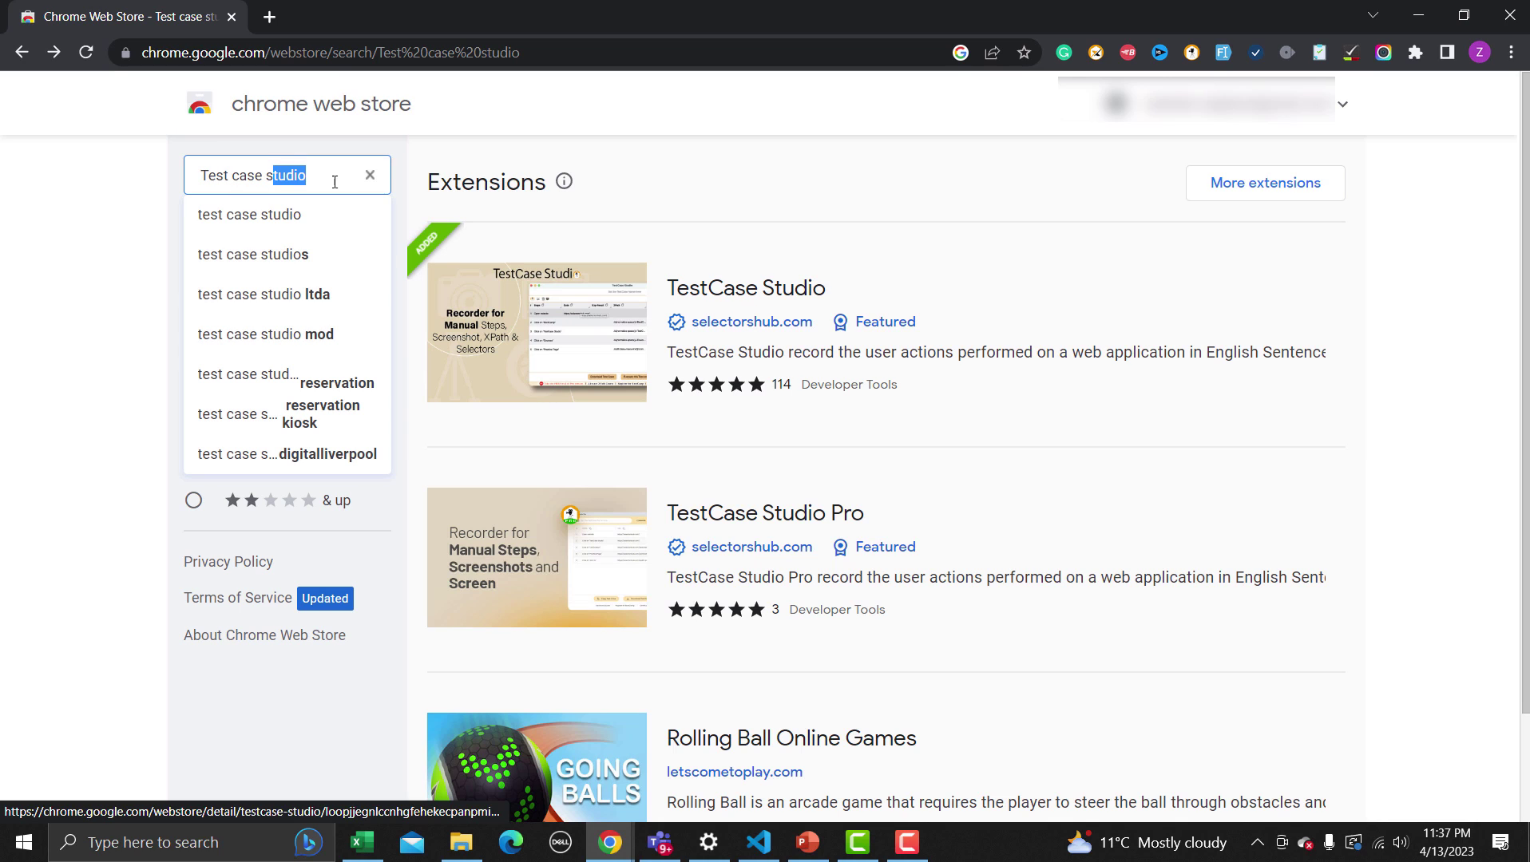
pyautogui.press('BackSpace')
pyautogui.press('BackSpace')
pyautogui.press('BackSpace')
pyautogui.press('BackSpace')
pyautogui.press('BackSpace')
pyautogui.press('BackSpace')
pyautogui.press('BackSpace')
pyautogui.press('BackSpace')
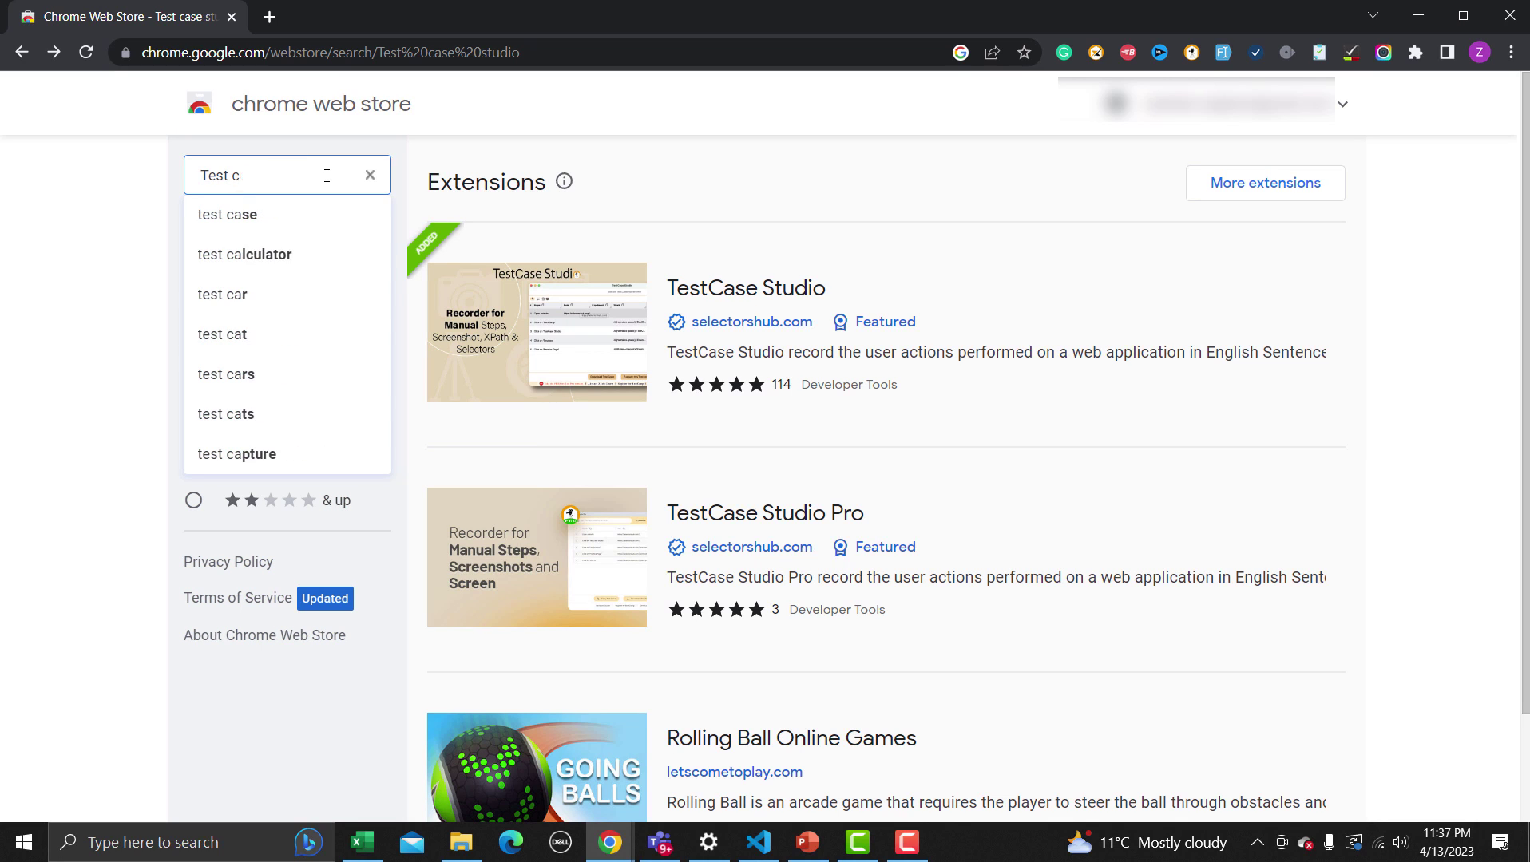
pyautogui.write('ing daily')
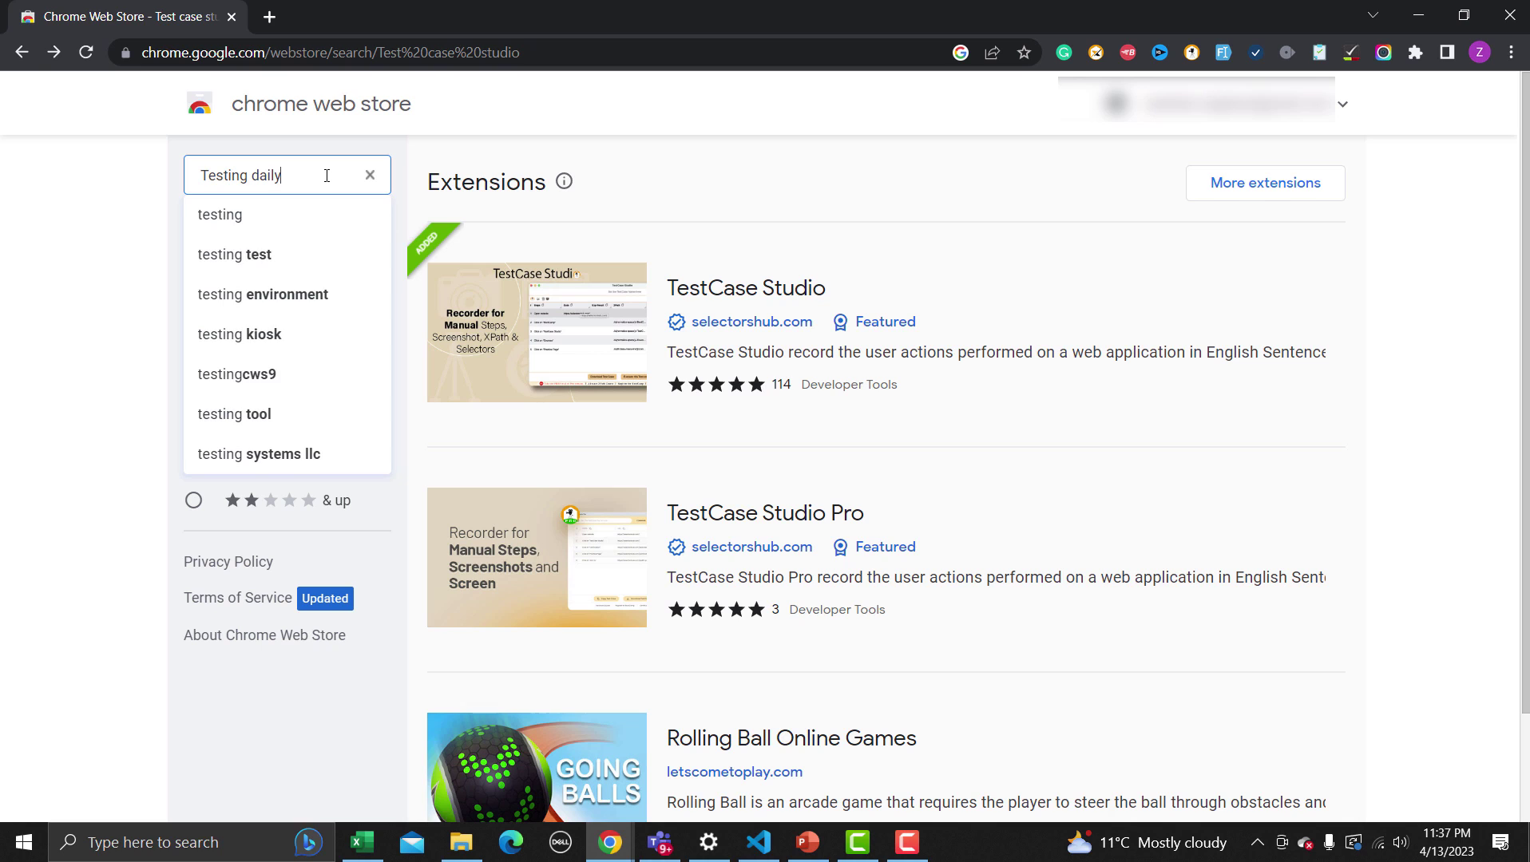
pyautogui.press('Return')
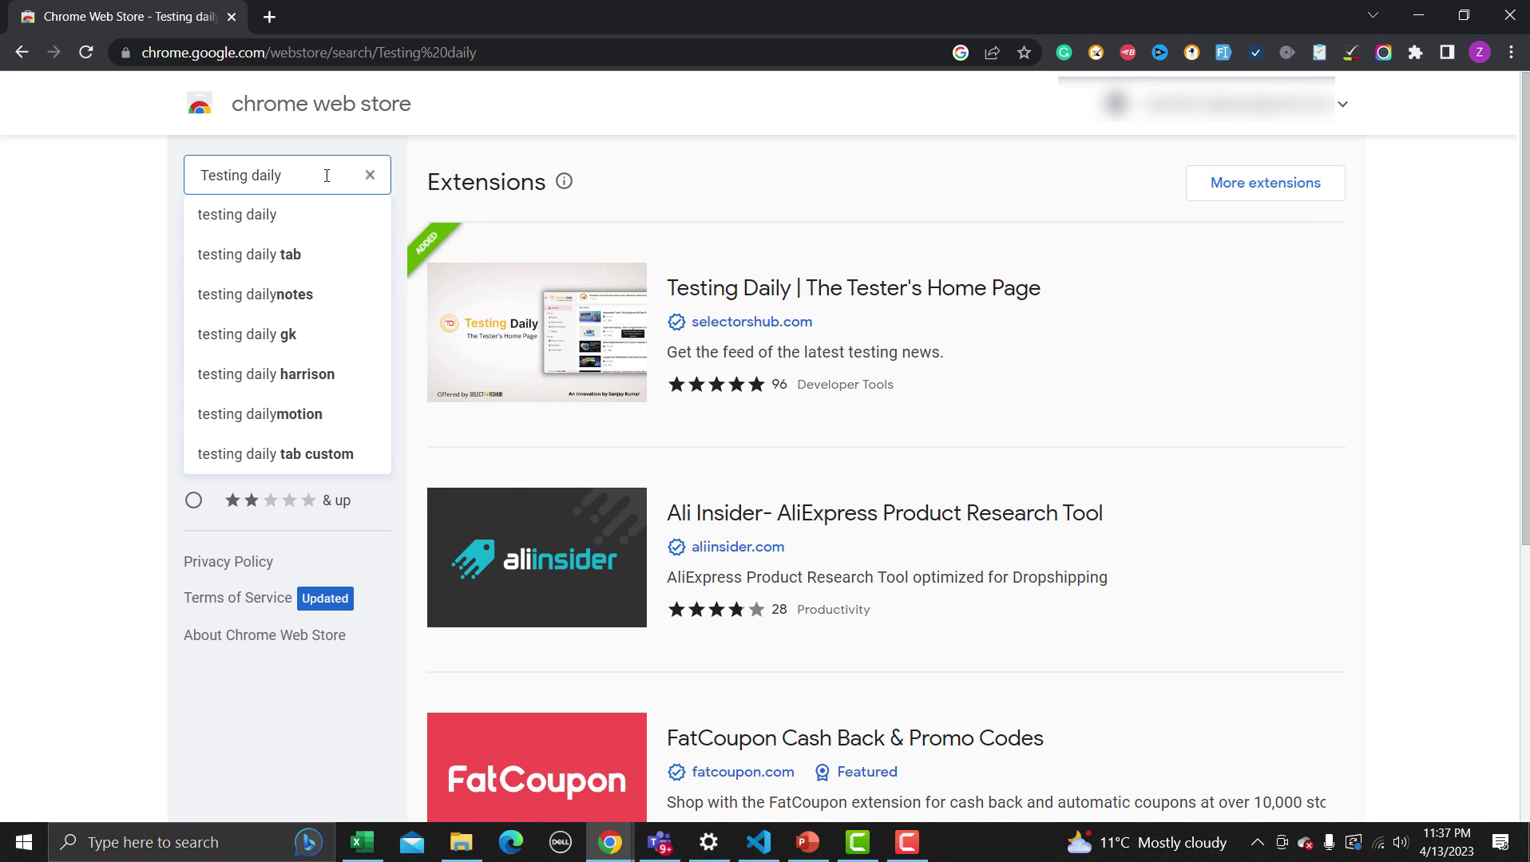
# Browse the Testing Daily listing, then return to the search results
pyautogui.click(673, 294)
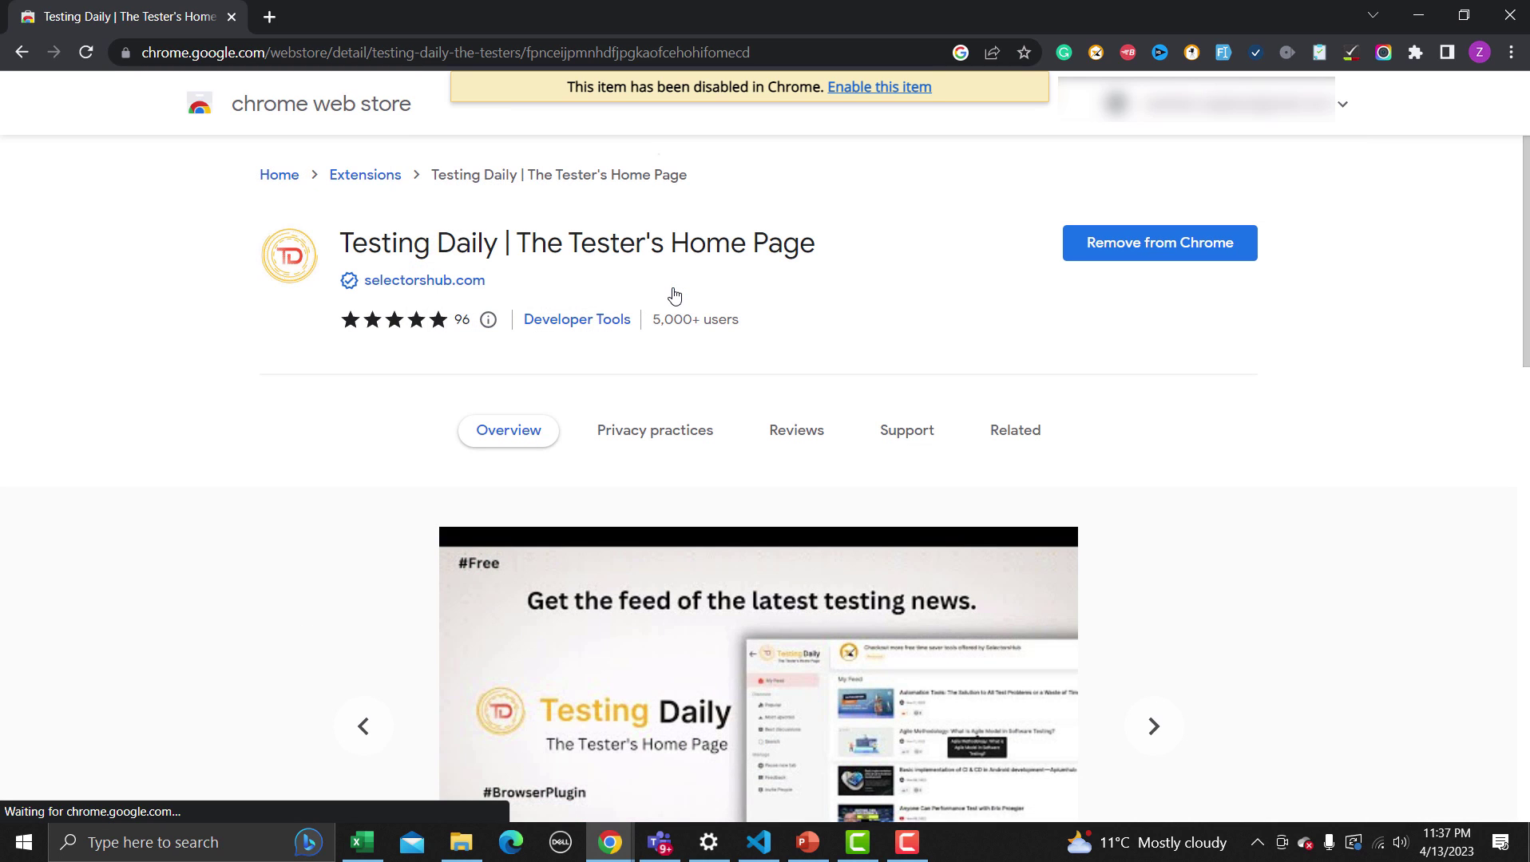
pyautogui.scroll(-2, 670, 298)
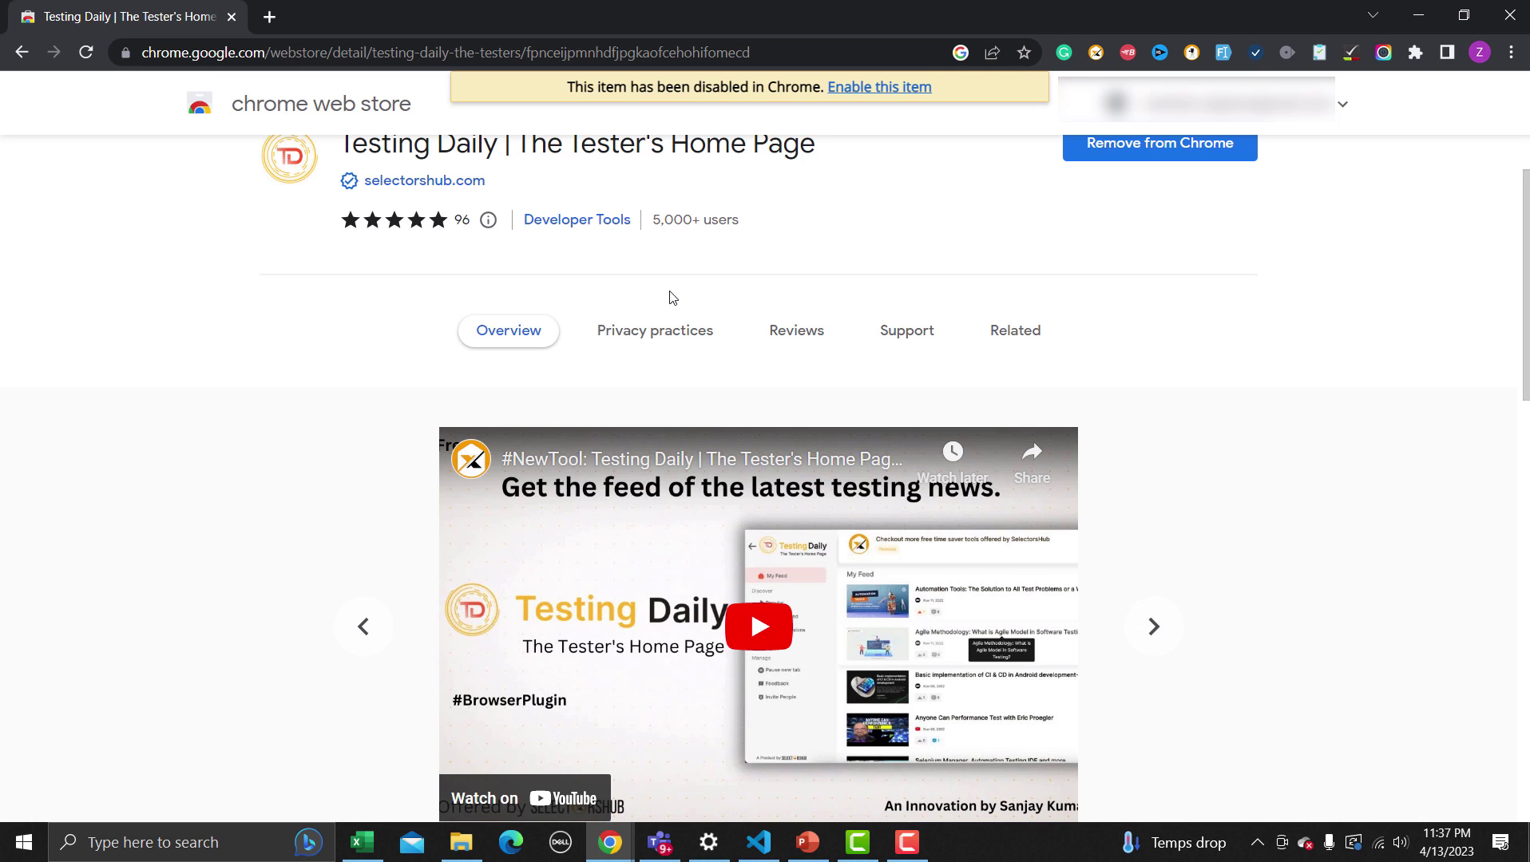
pyautogui.scroll(-7, 671, 308)
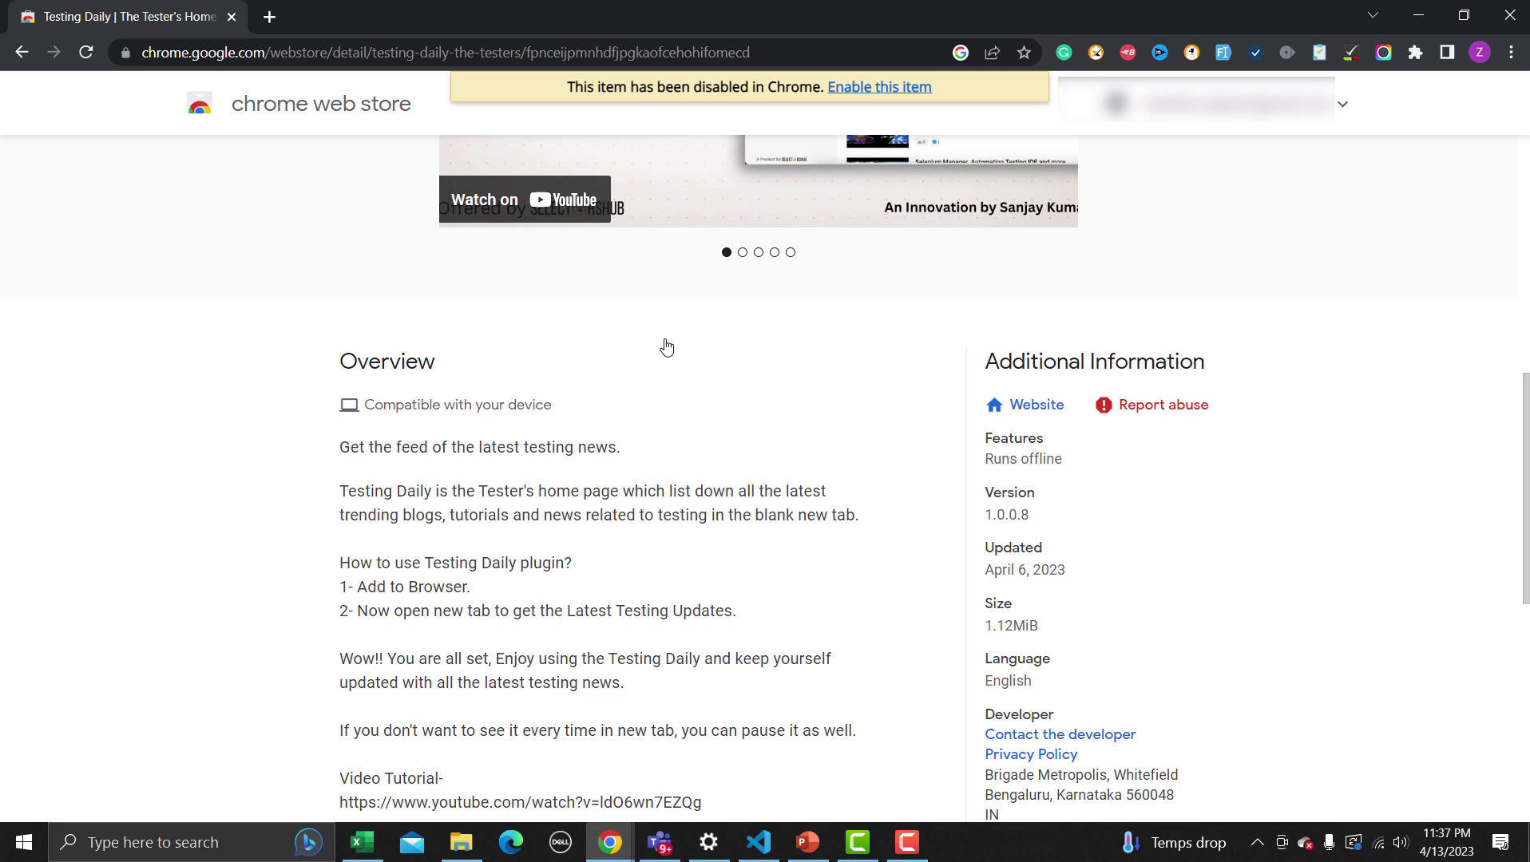
pyautogui.scroll(6, 666, 345)
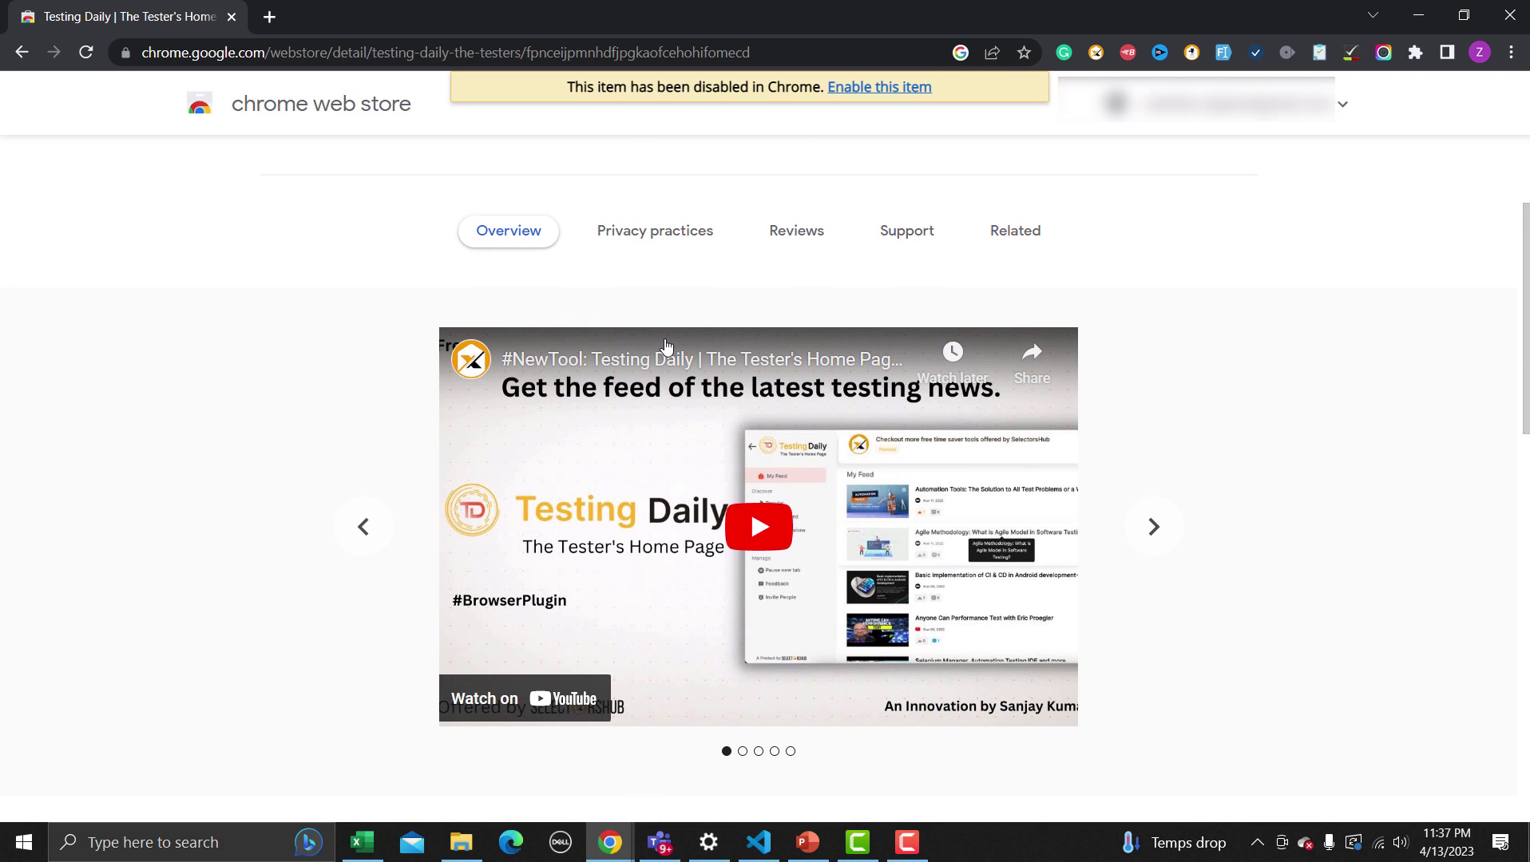
pyautogui.click(22, 52)
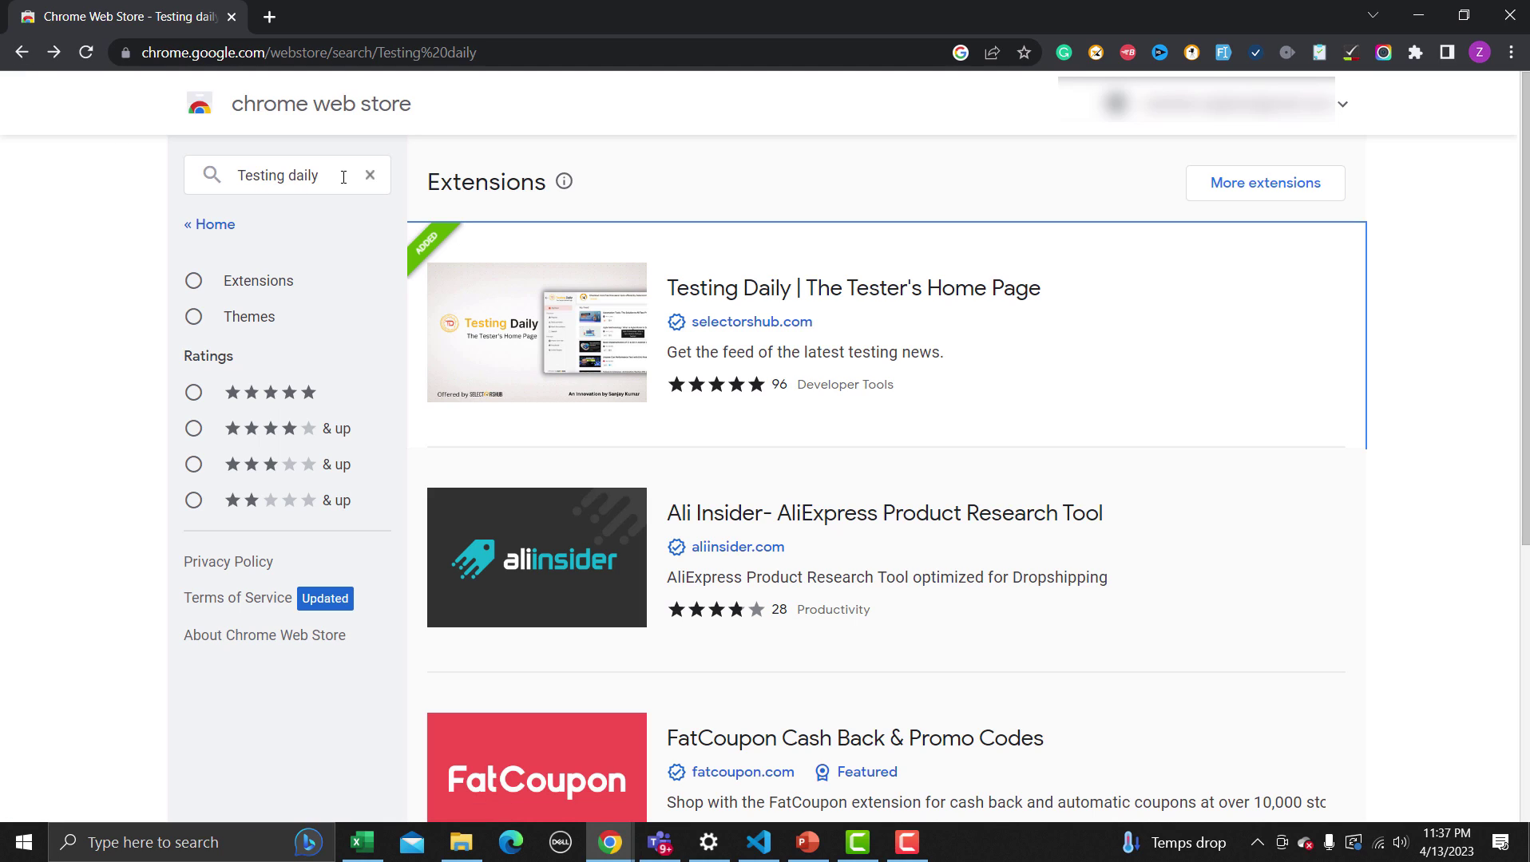
# Search the store for 'Fake filler', view the Fake Filler listing, and open a new tab
pyautogui.moveTo(343, 176); pyautogui.dragTo(178, 168)
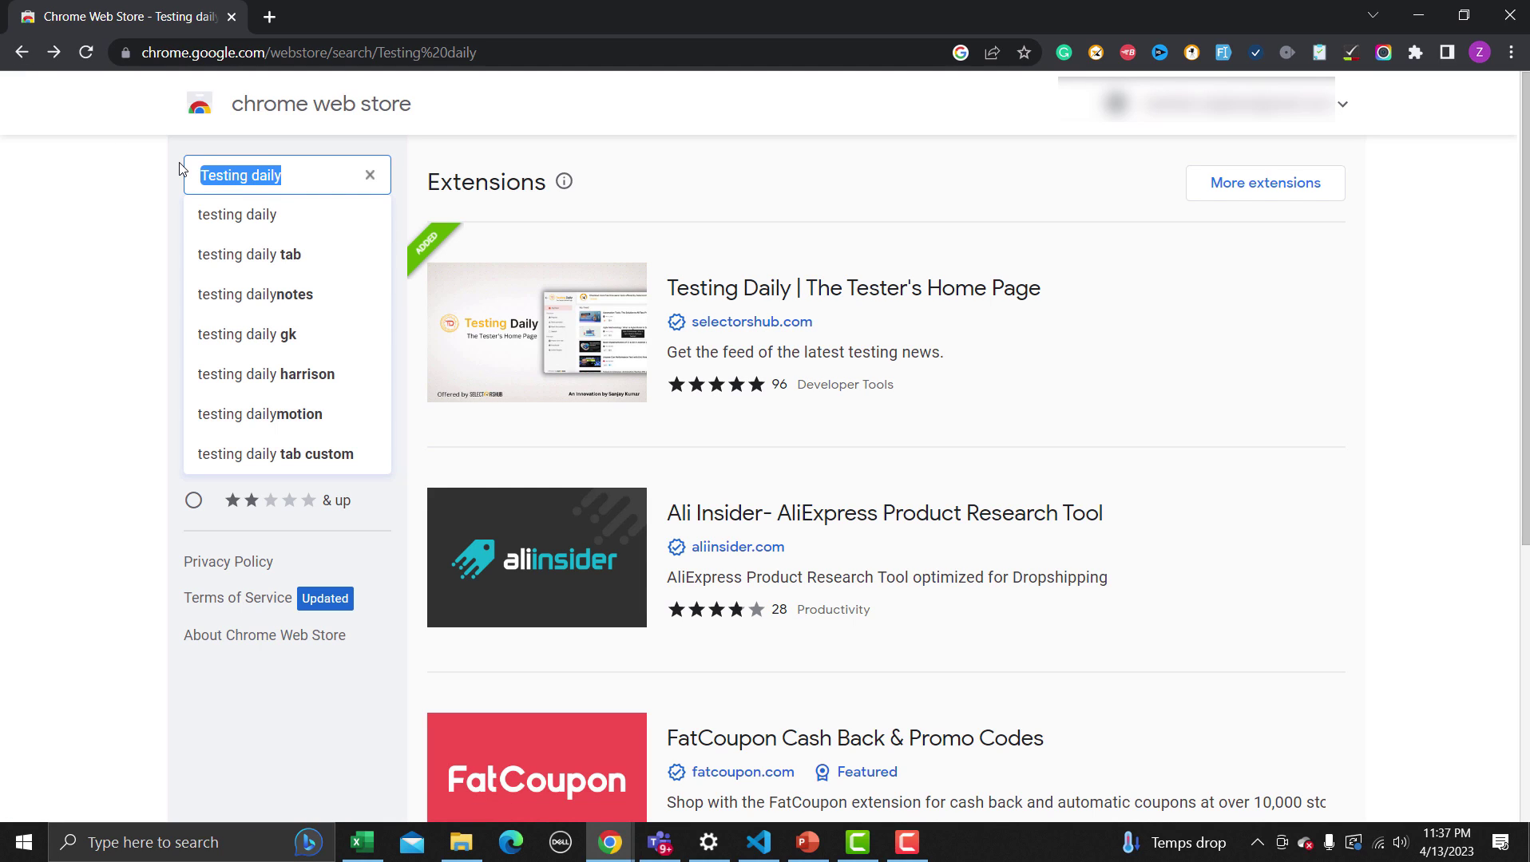
pyautogui.write('Fake fi')
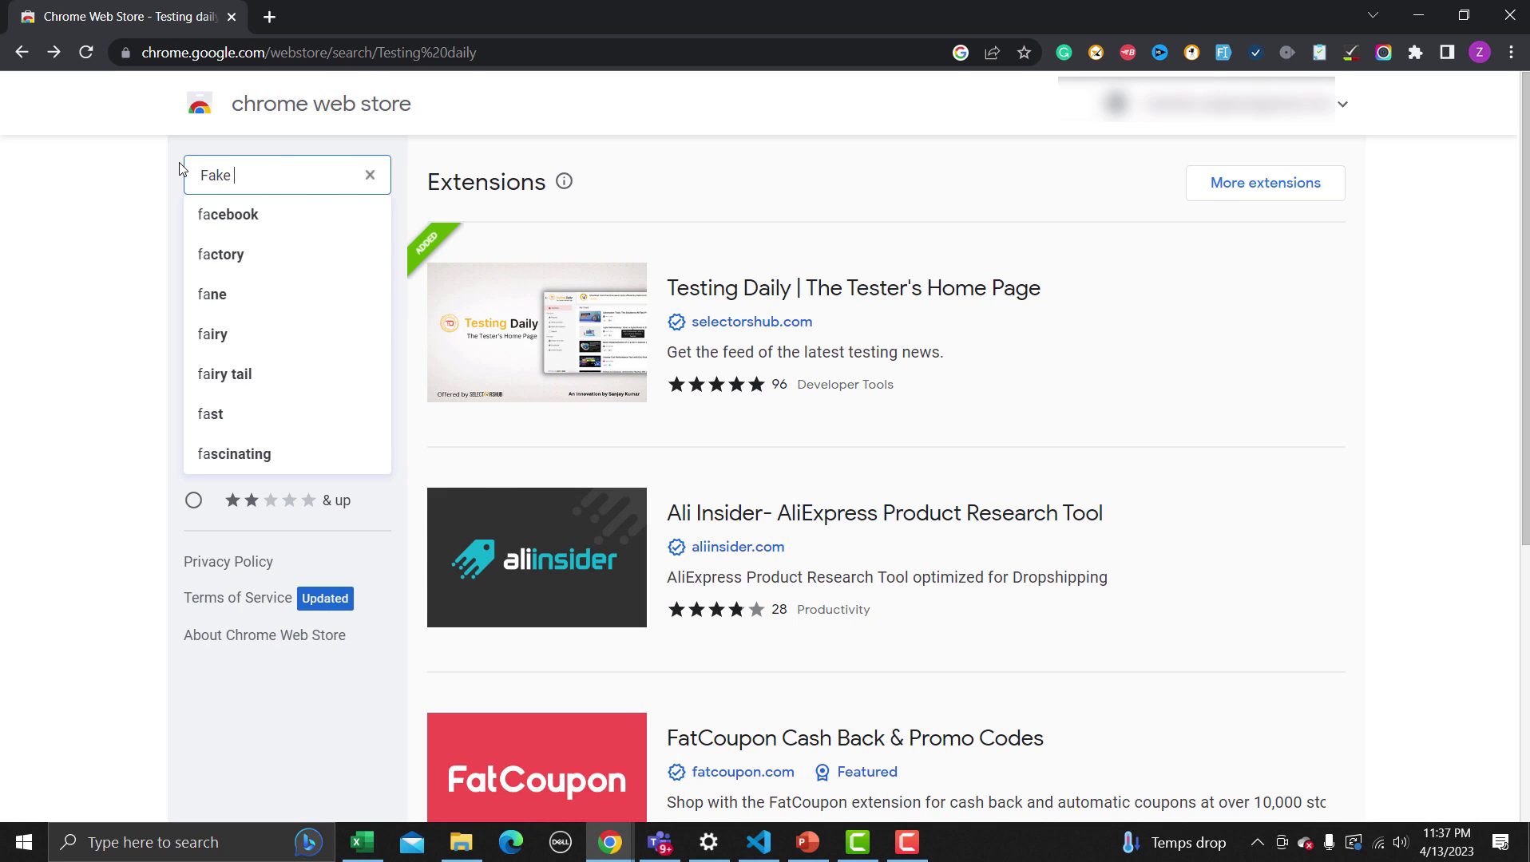
pyautogui.write('ller')
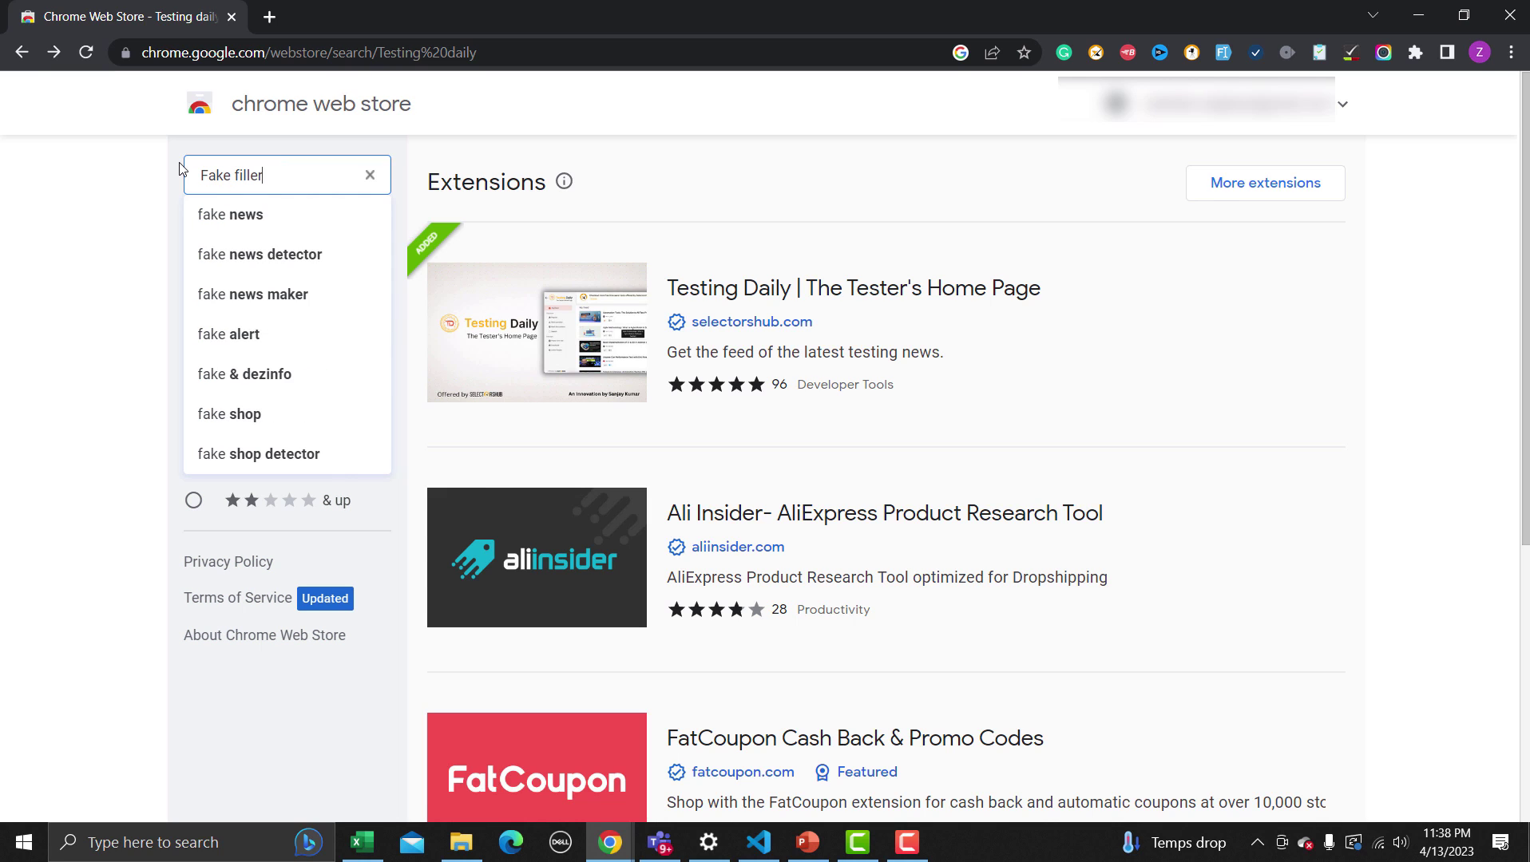
pyautogui.press('Return')
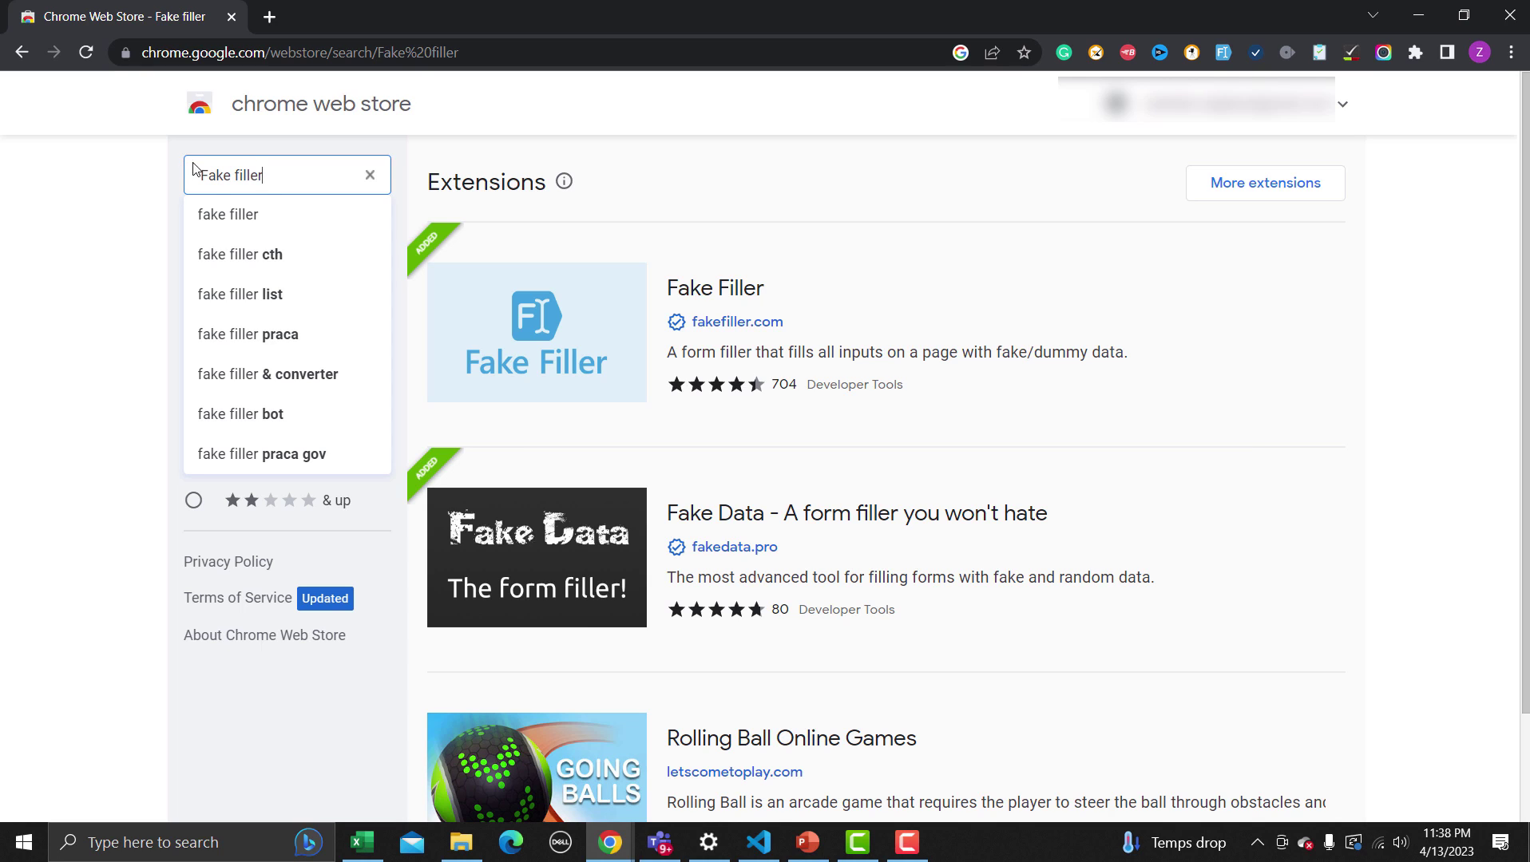
pyautogui.click(551, 333)
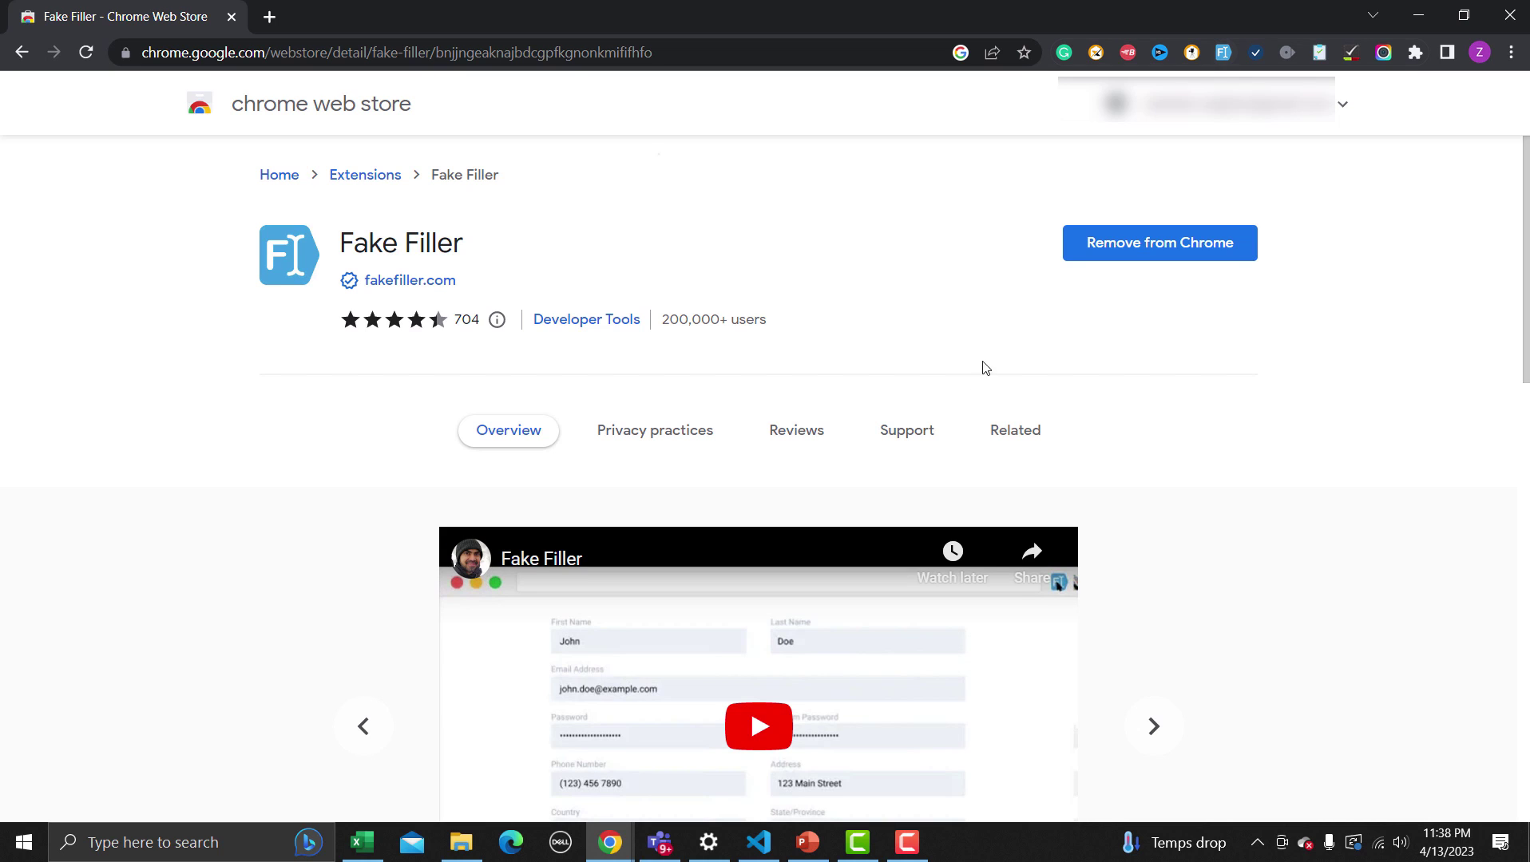
pyautogui.scroll(-1, 984, 371)
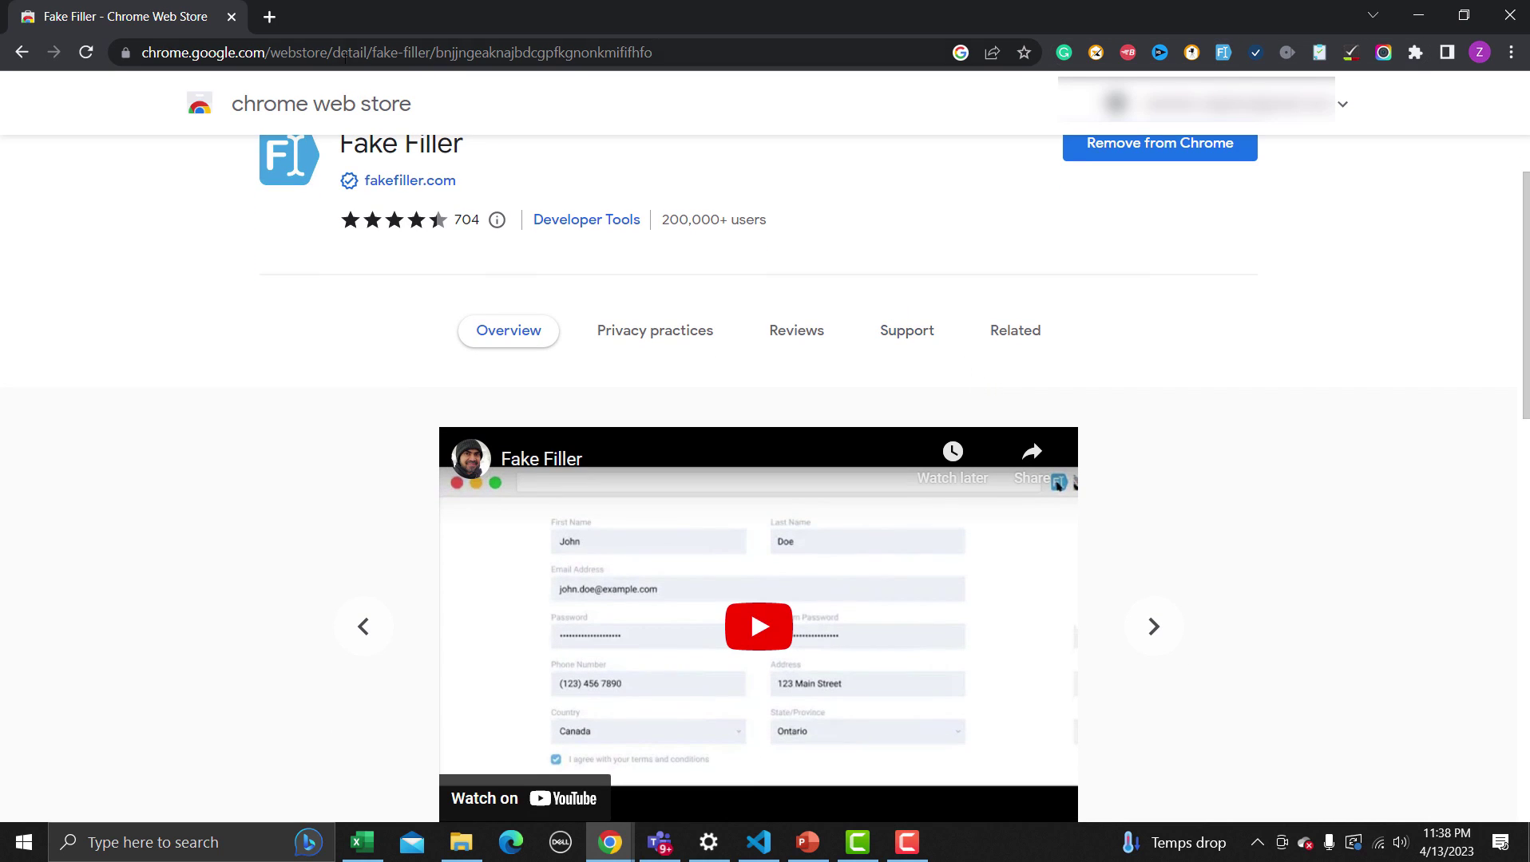
pyautogui.click(278, 22)
# Search Google for rediffmail and reach the Create a Rediffmail account sign-up form
pyautogui.click(290, 52)
pyautogui.write('re')
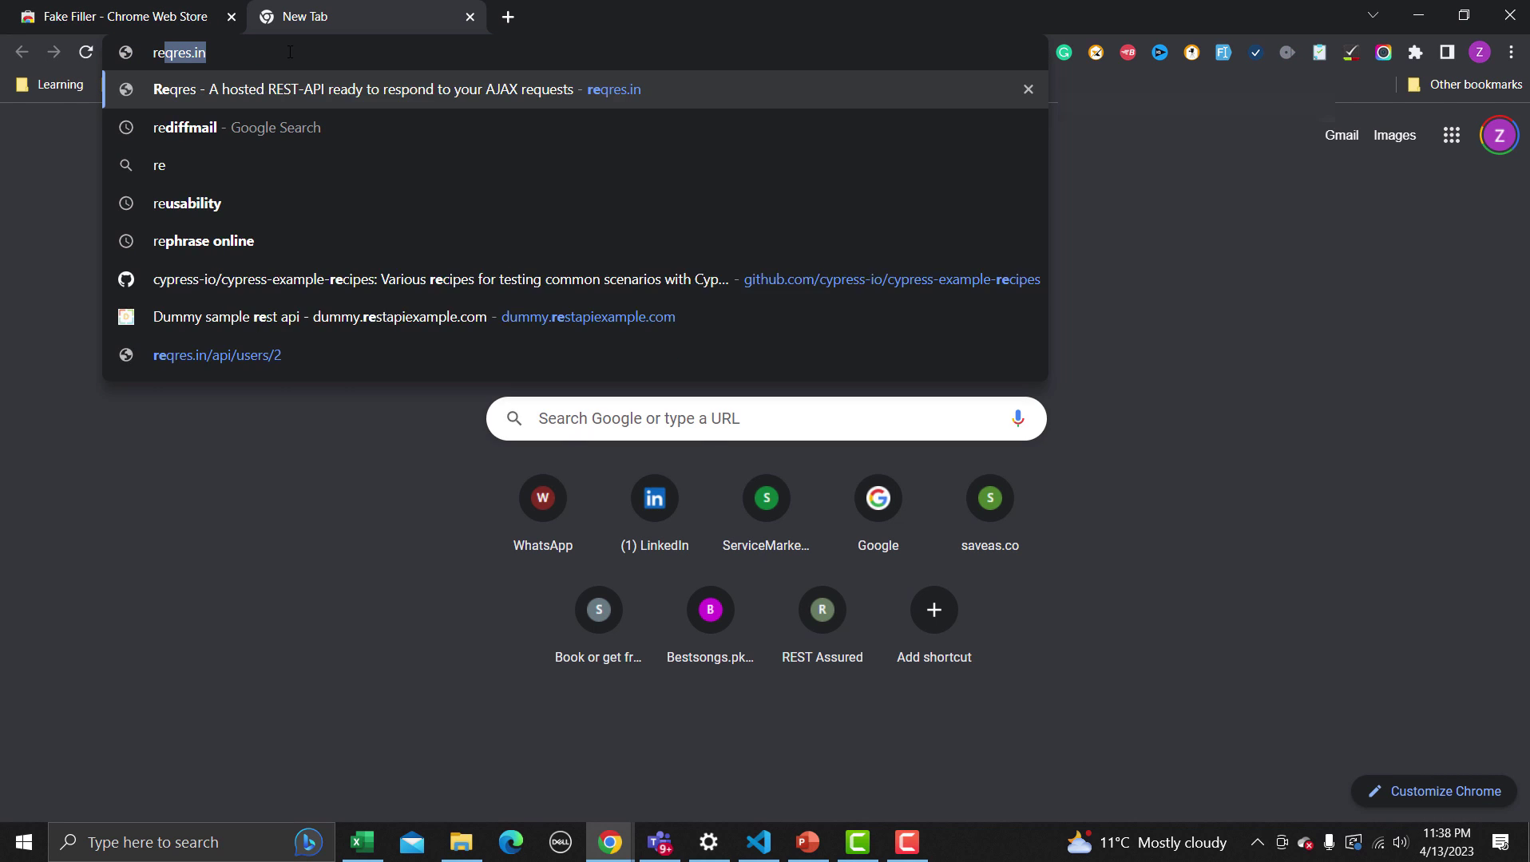
pyautogui.write('d')
pyautogui.press('Return')
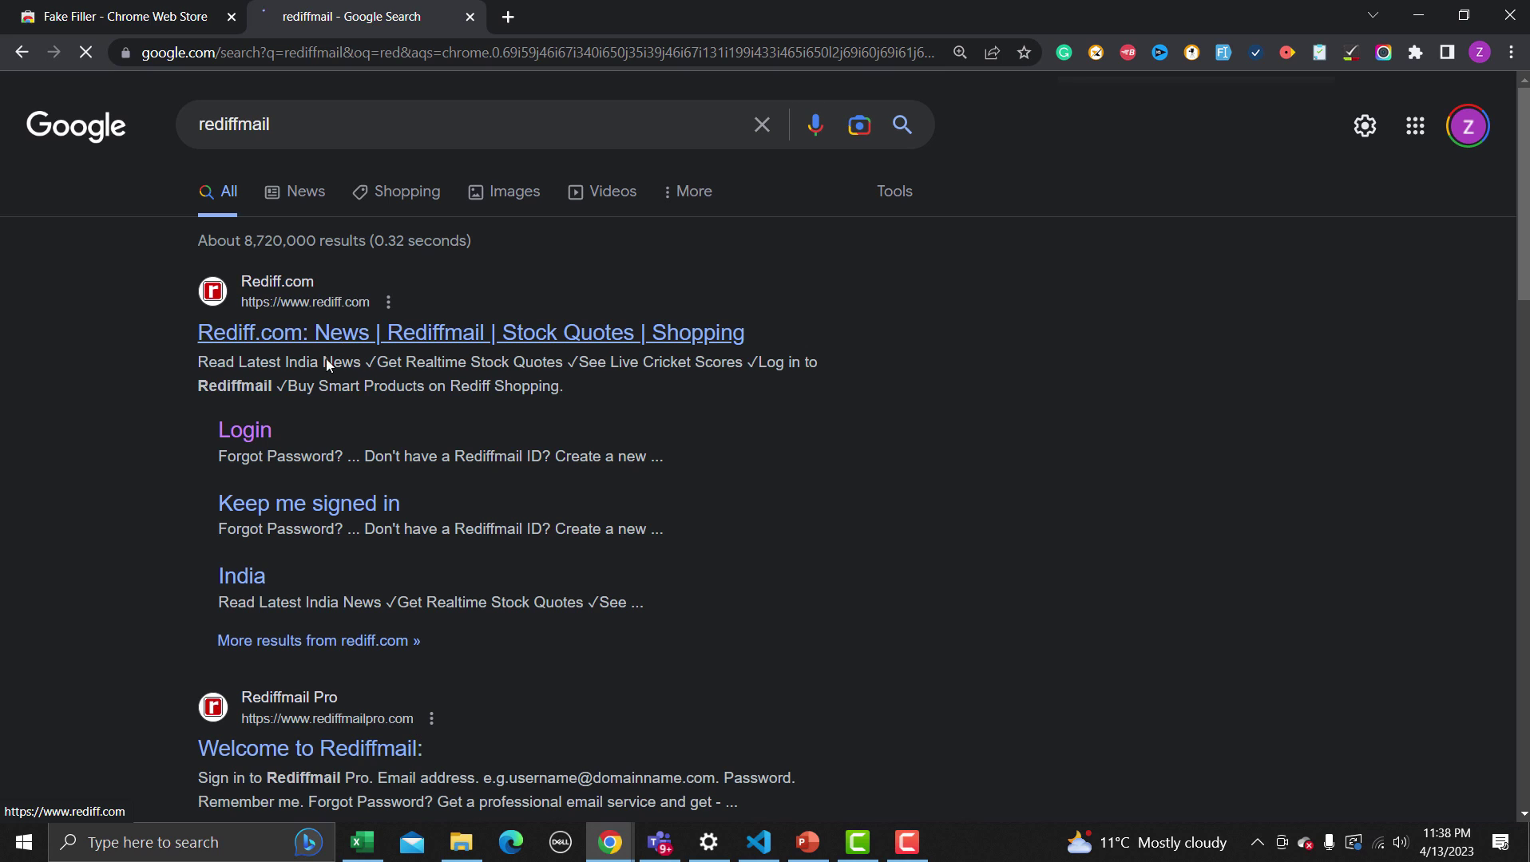
pyautogui.click(245, 432)
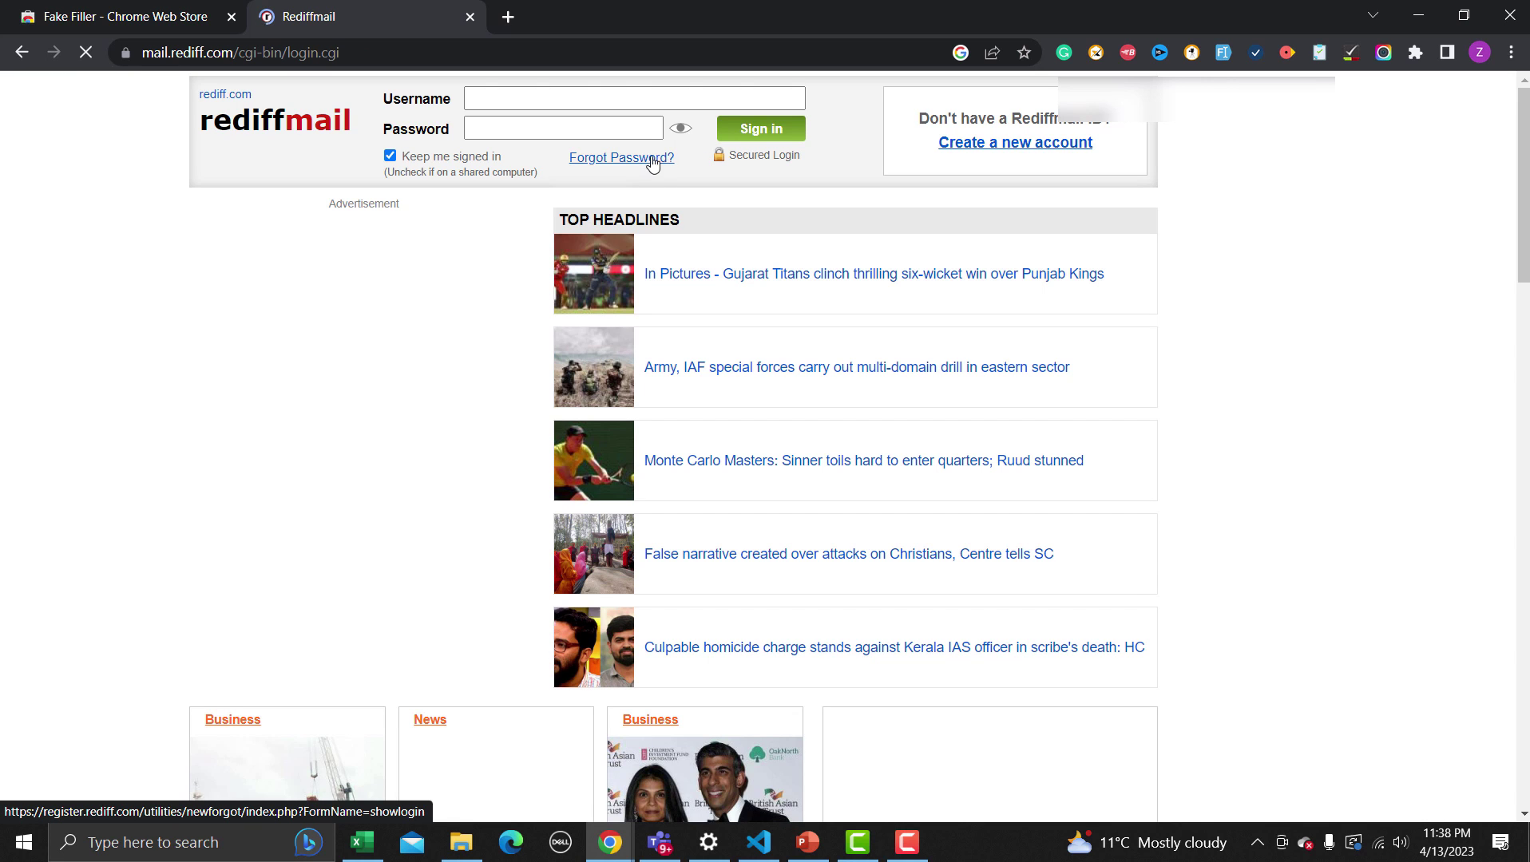
pyautogui.click(979, 156)
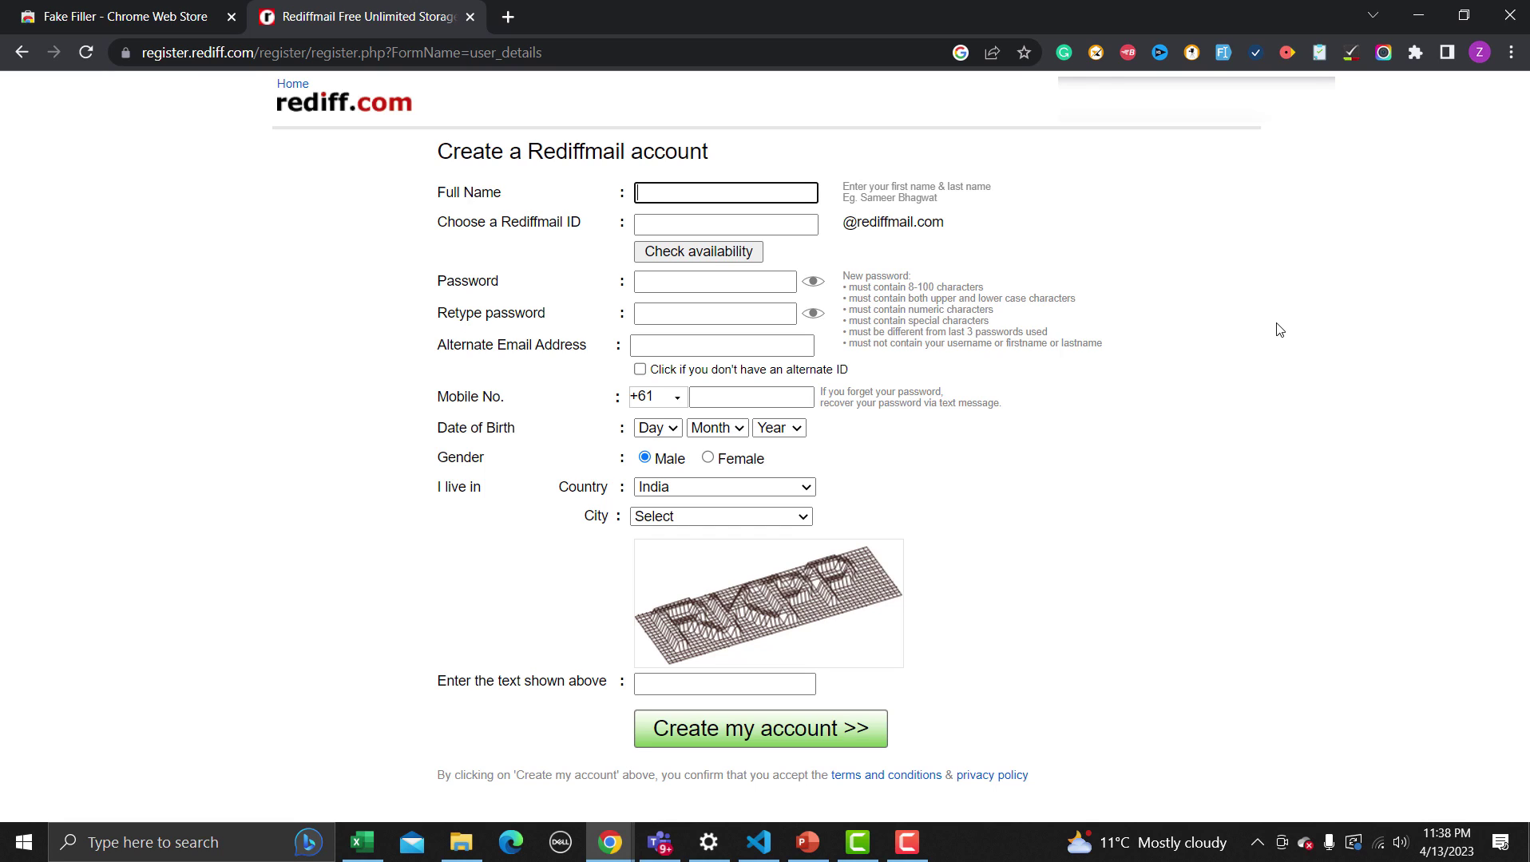
# Fill the Rediffmail form repeatedly with Fake Filler until country Mali and birth date 24 OCT 1988 appear
pyautogui.click(1222, 53)
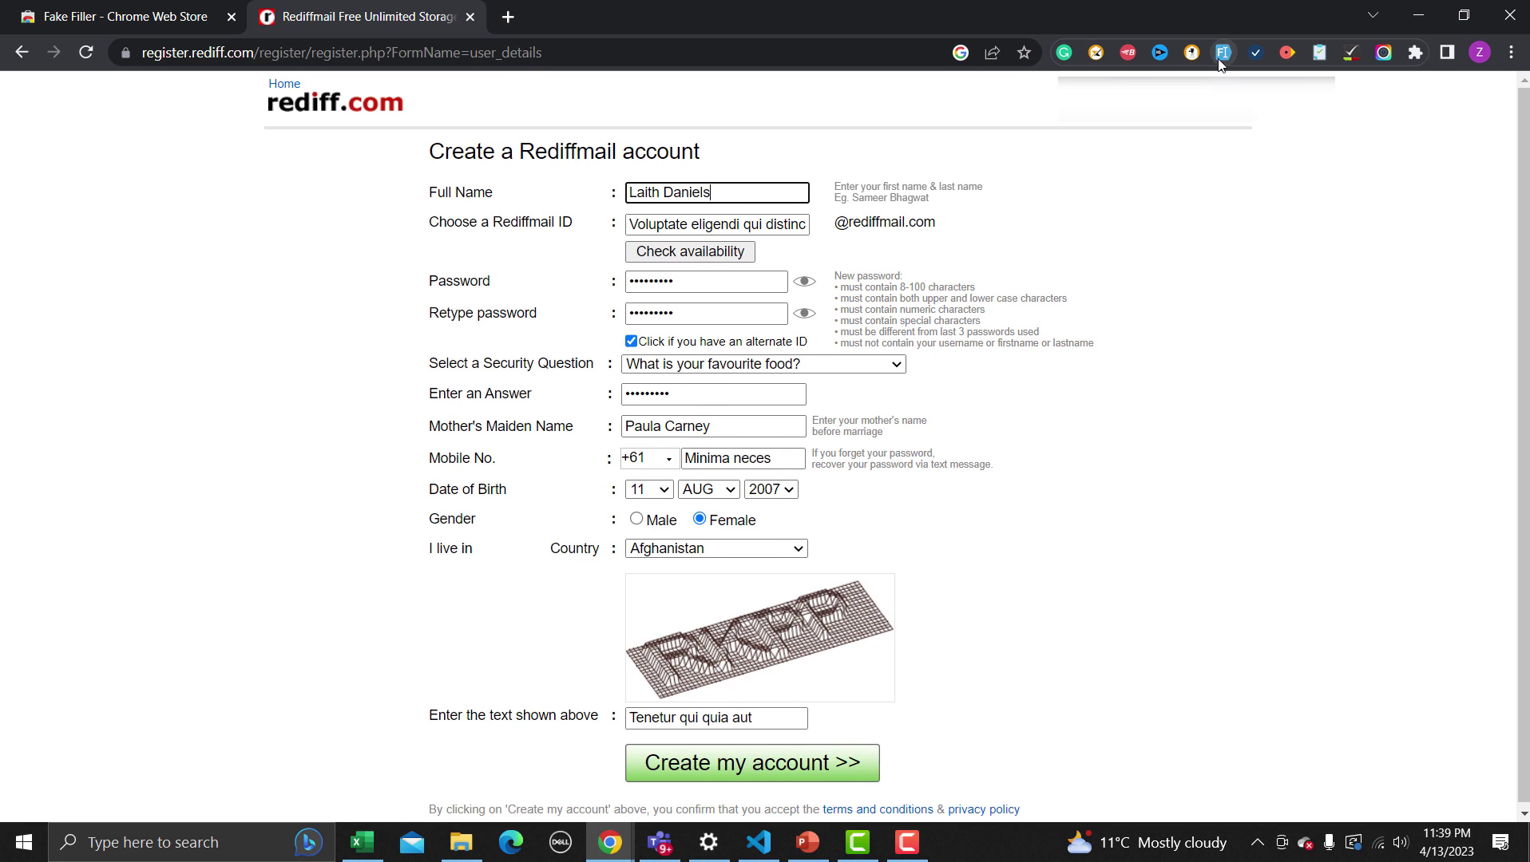
pyautogui.click(1222, 53)
pyautogui.click(1221, 53)
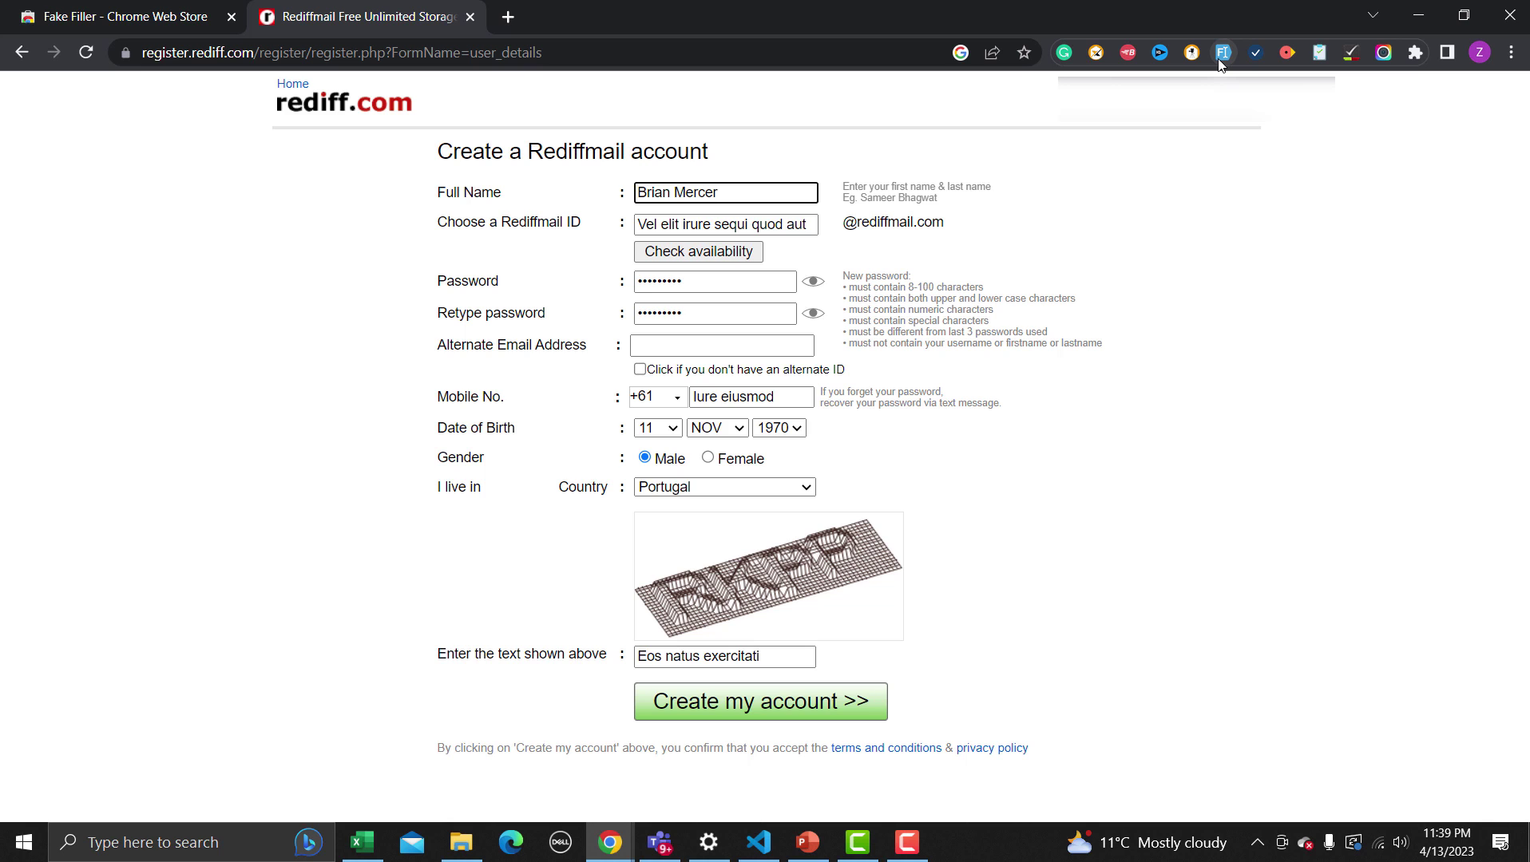
pyautogui.click(1222, 52)
pyautogui.click(1220, 61)
pyautogui.click(1220, 61)
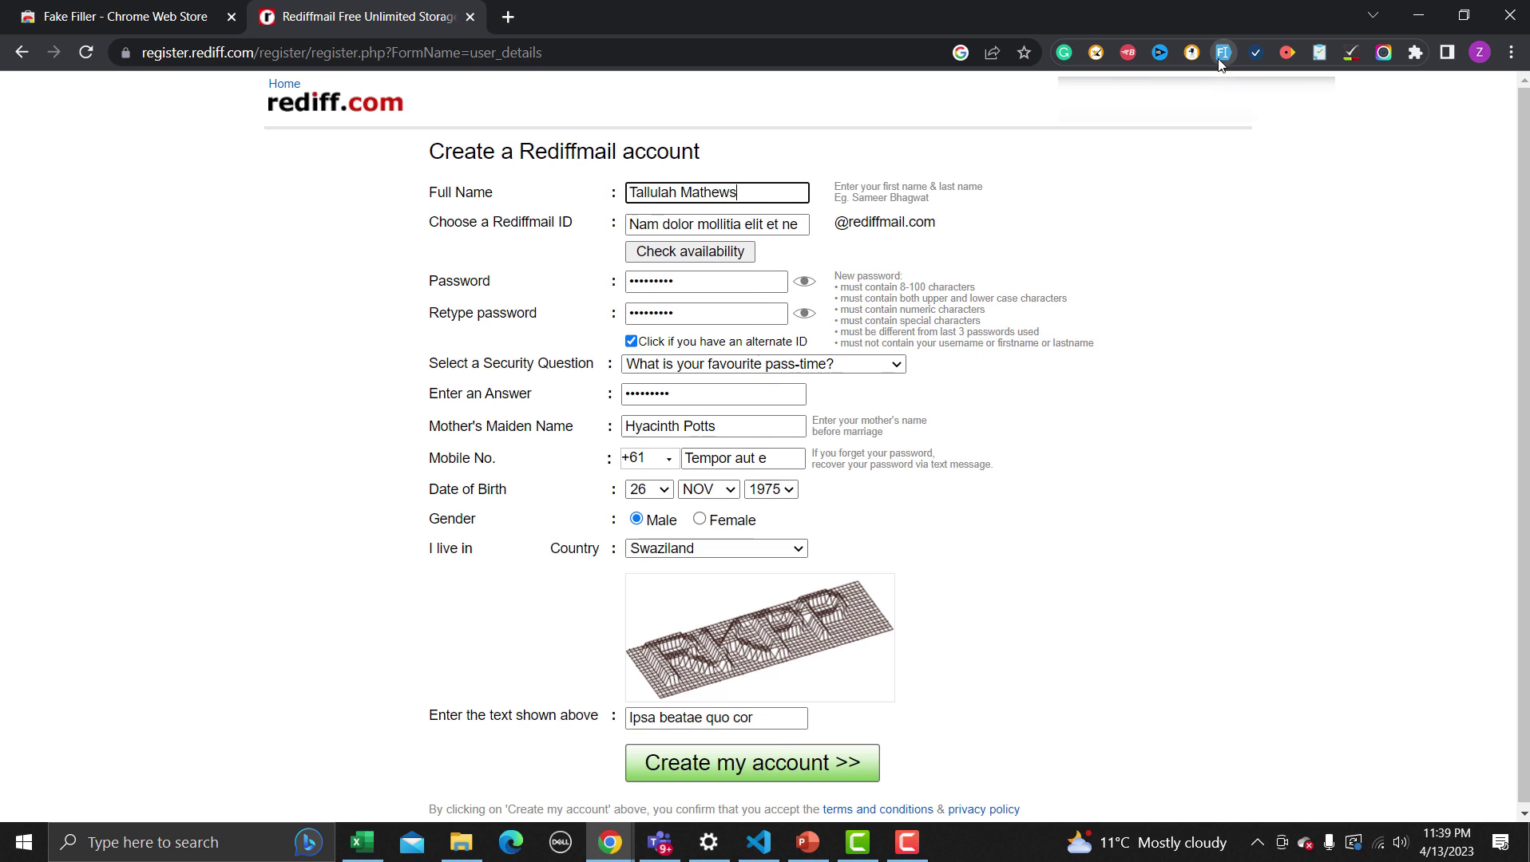
pyautogui.click(1220, 61)
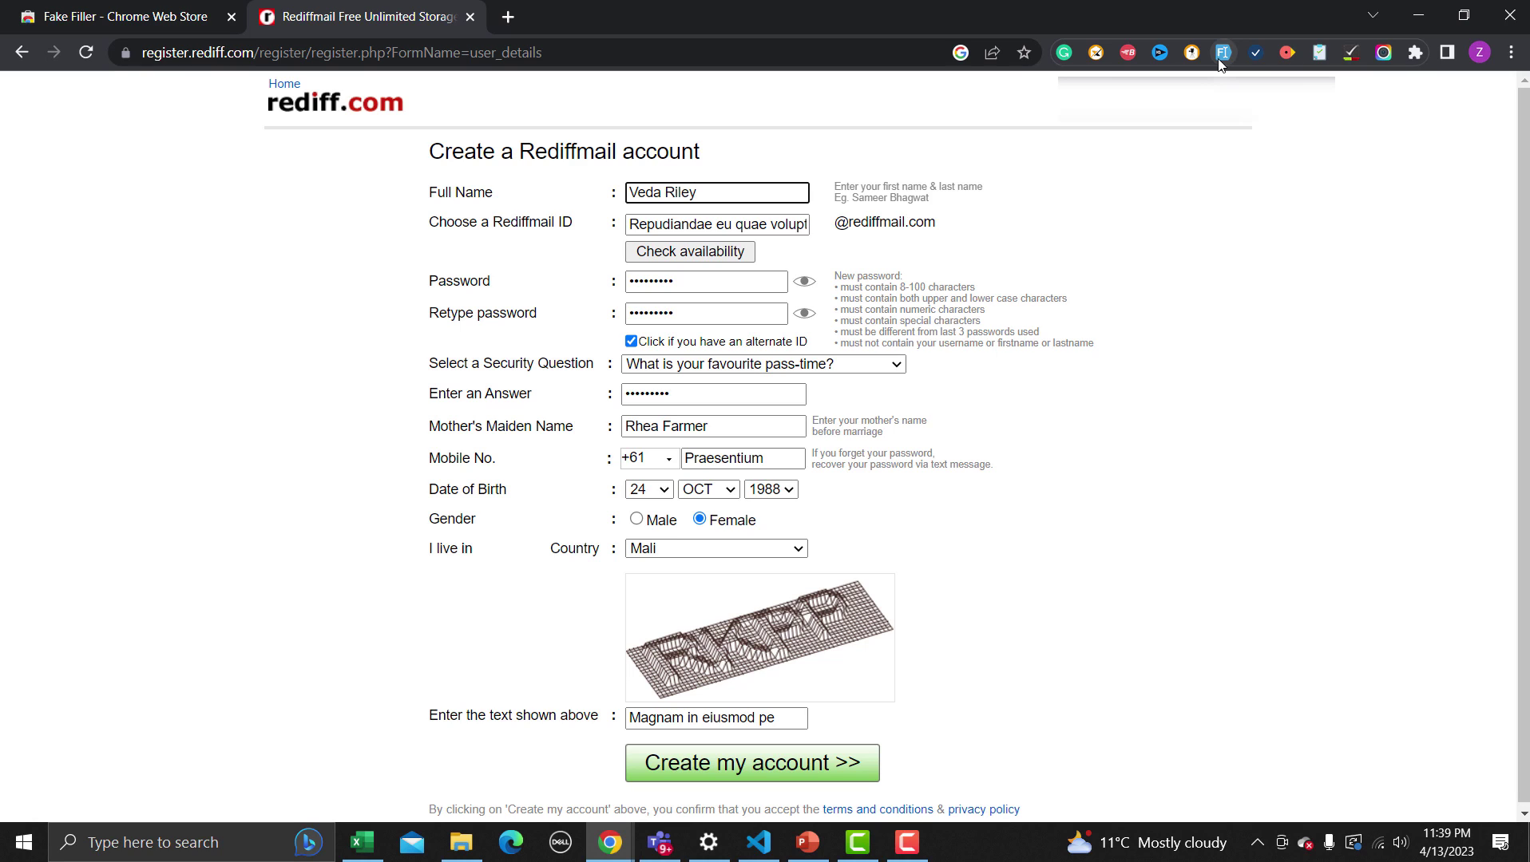
# Return to the first tab's Chrome Web Store results for Fake filler
pyautogui.click(56, 17)
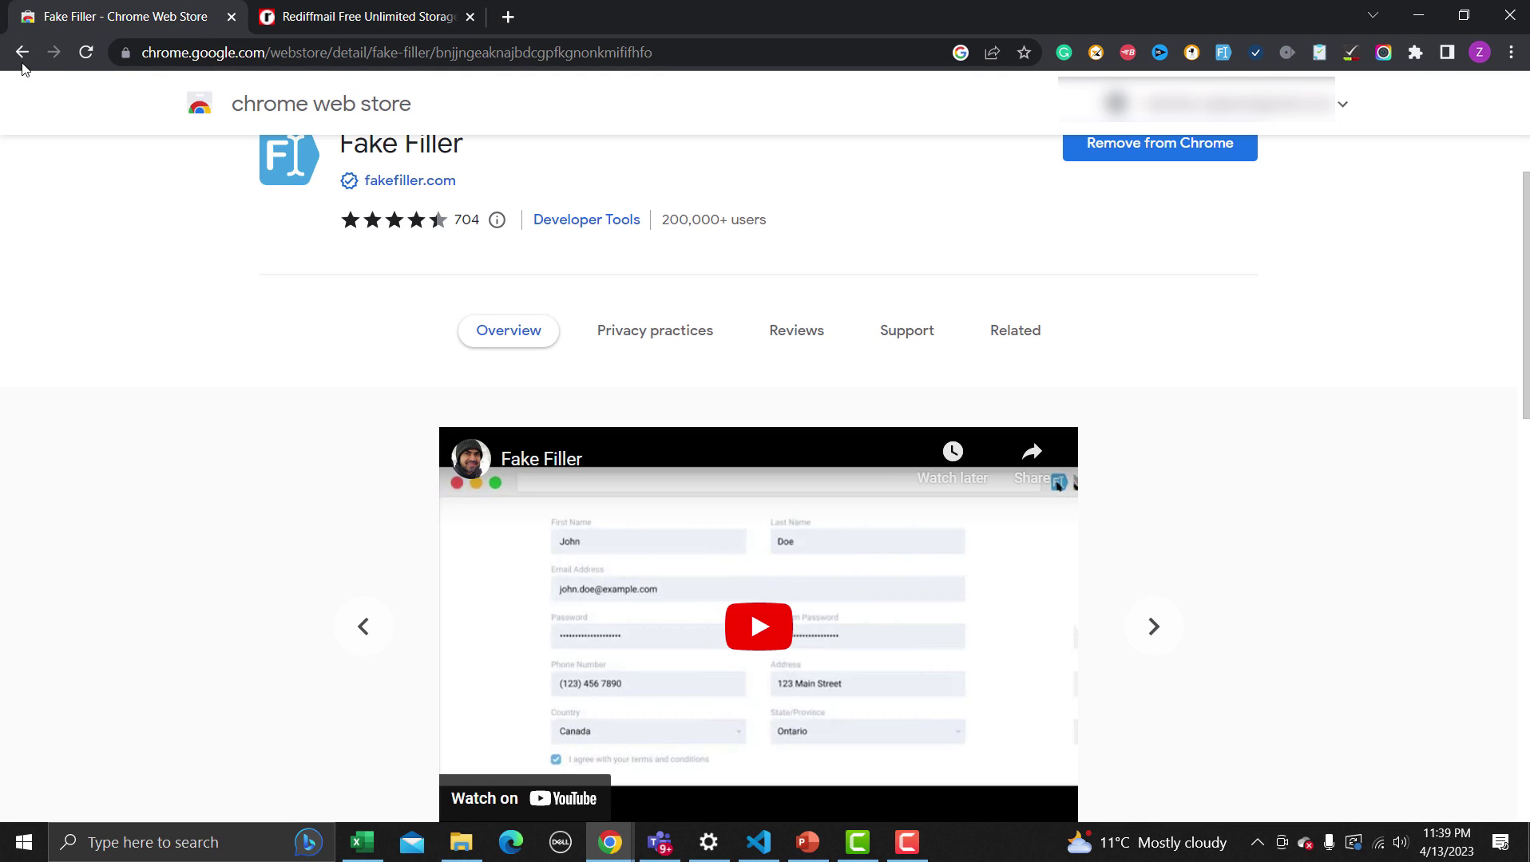
pyautogui.click(20, 56)
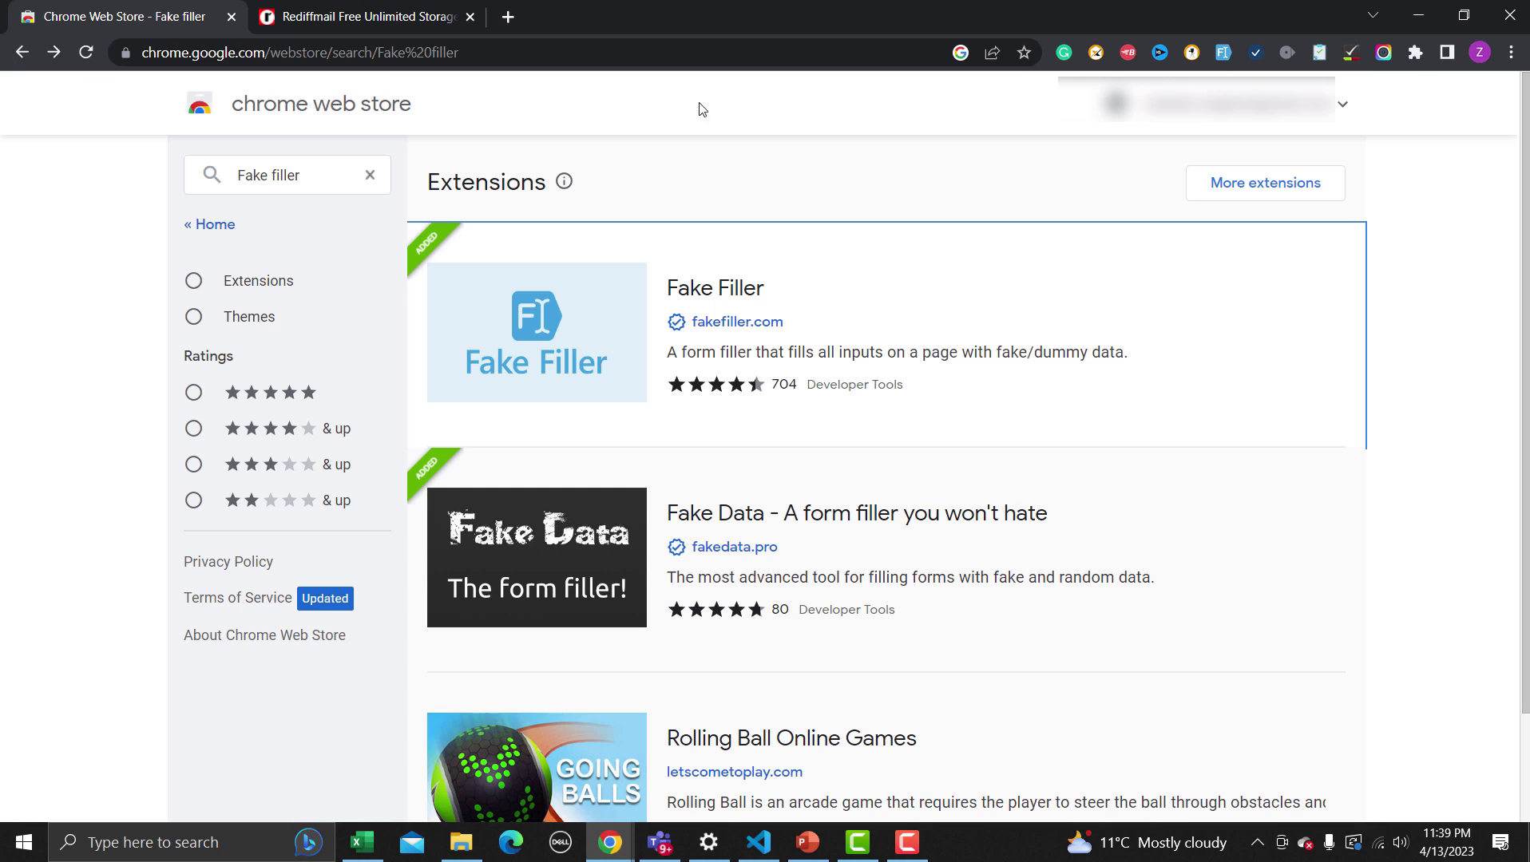
# Search the store for 'Talend API tester' and open the Talend API Tester - Free Edition listing
pyautogui.tripleClick(244, 169)
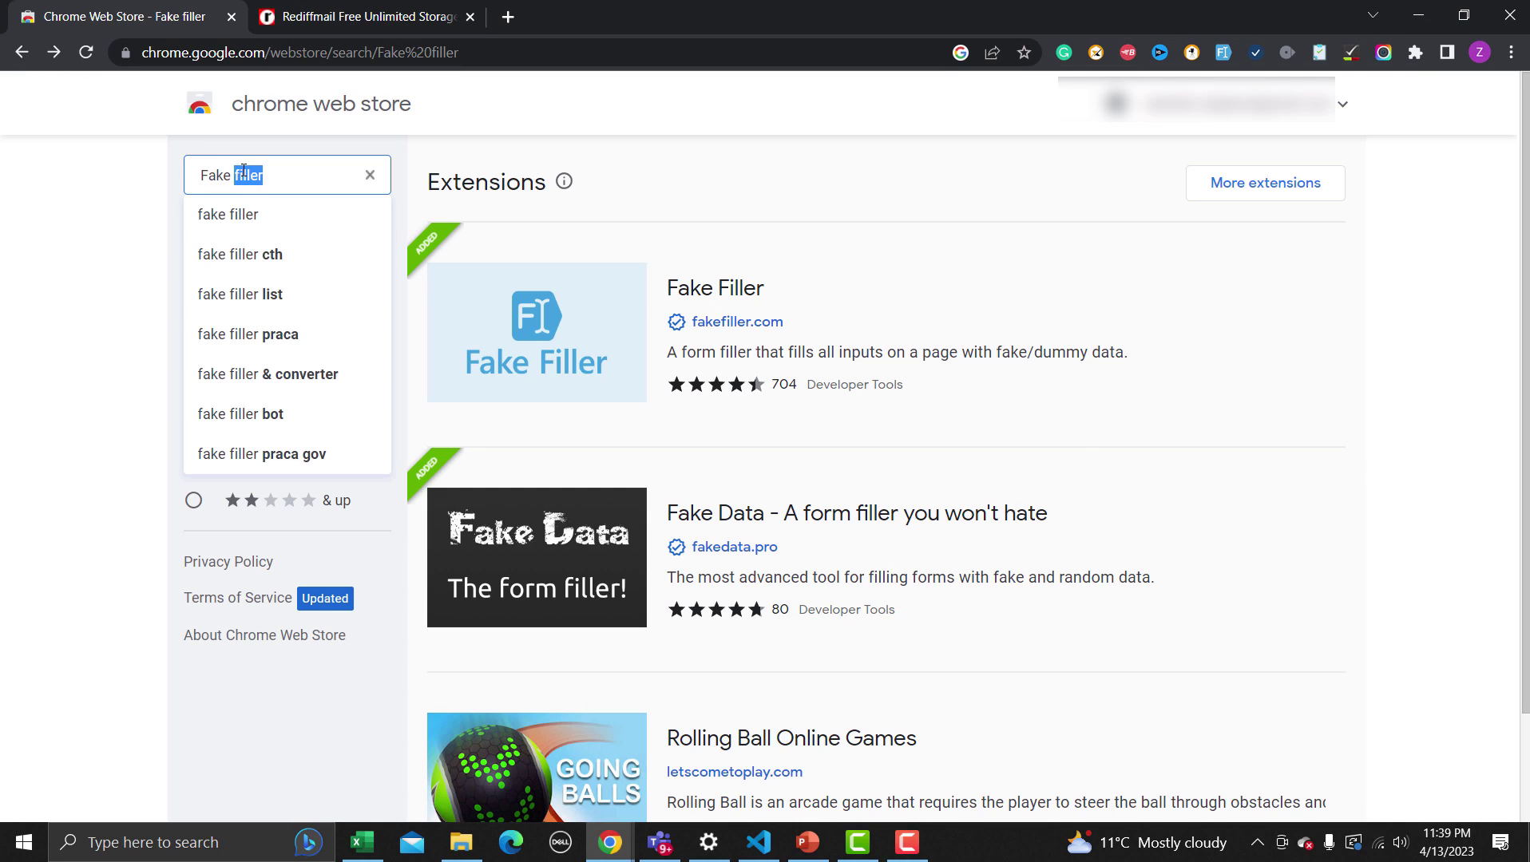
pyautogui.write('Taal')
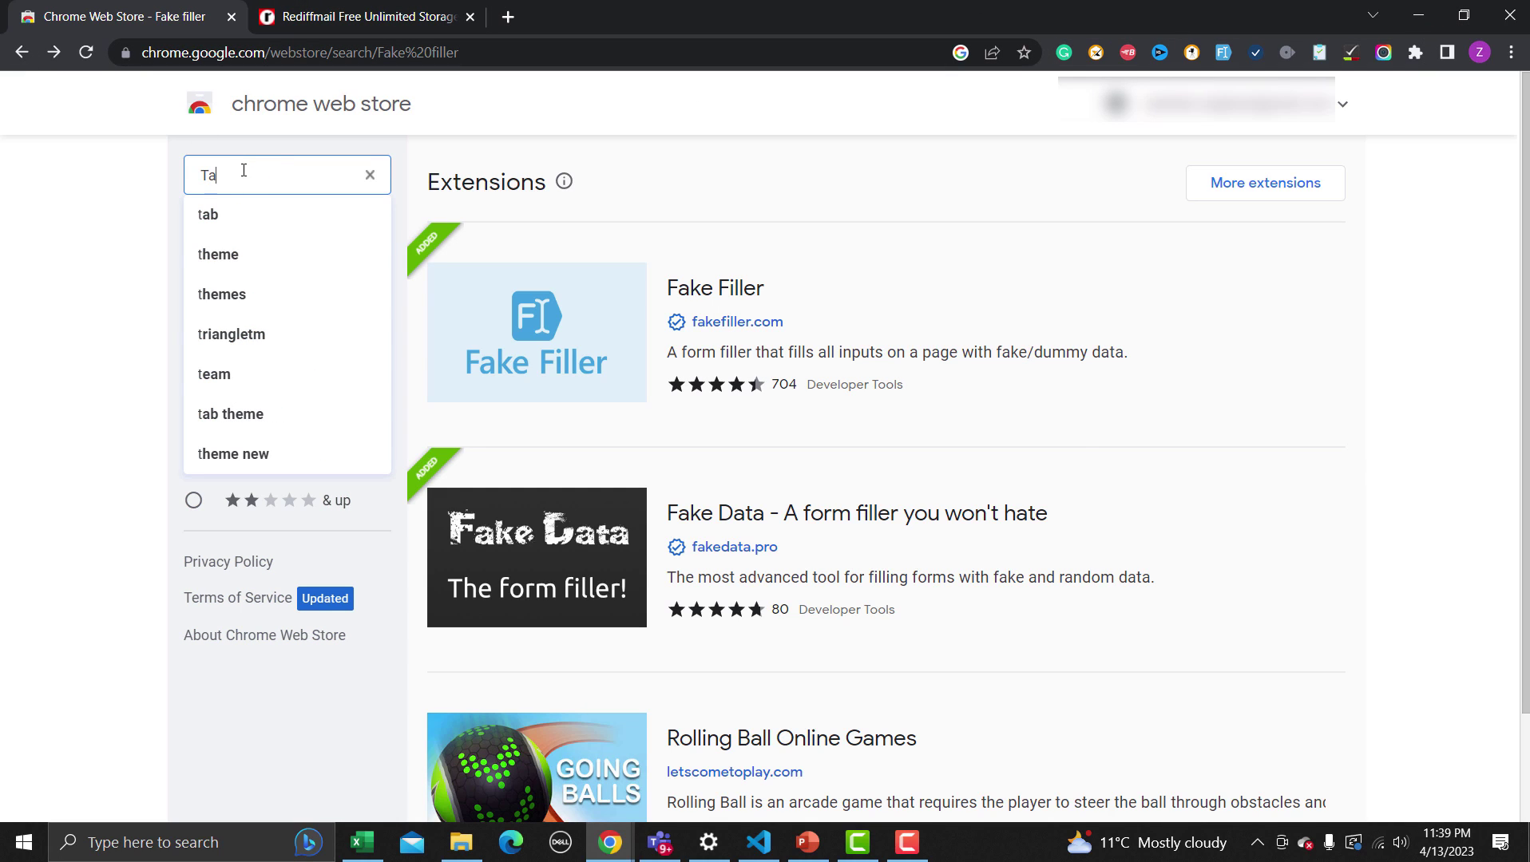
pyautogui.press('BackSpace')
pyautogui.press('BackSpace')
pyautogui.write('lend')
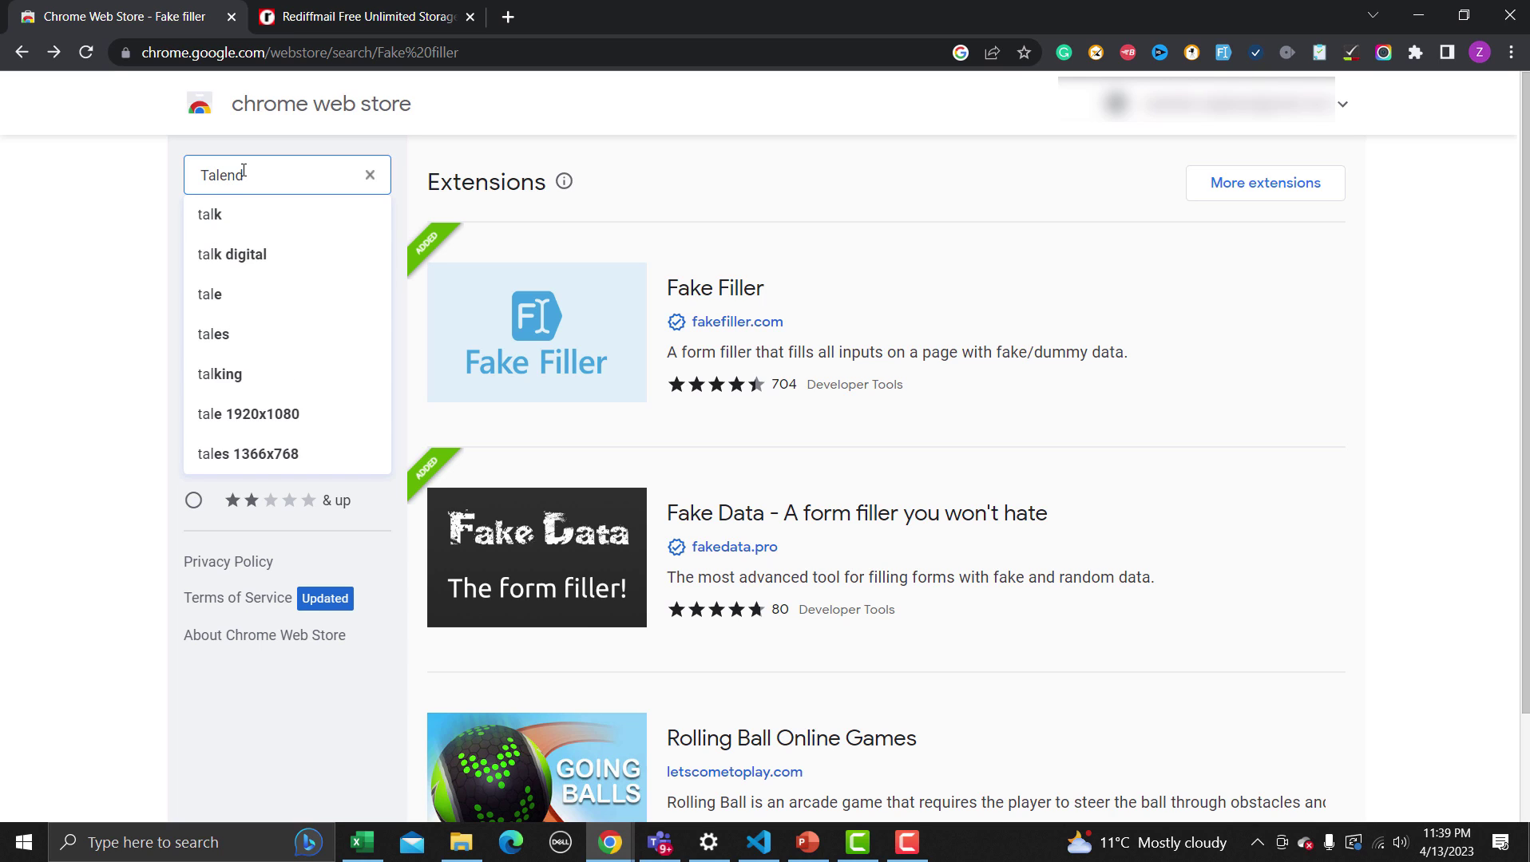
pyautogui.write(' API tester')
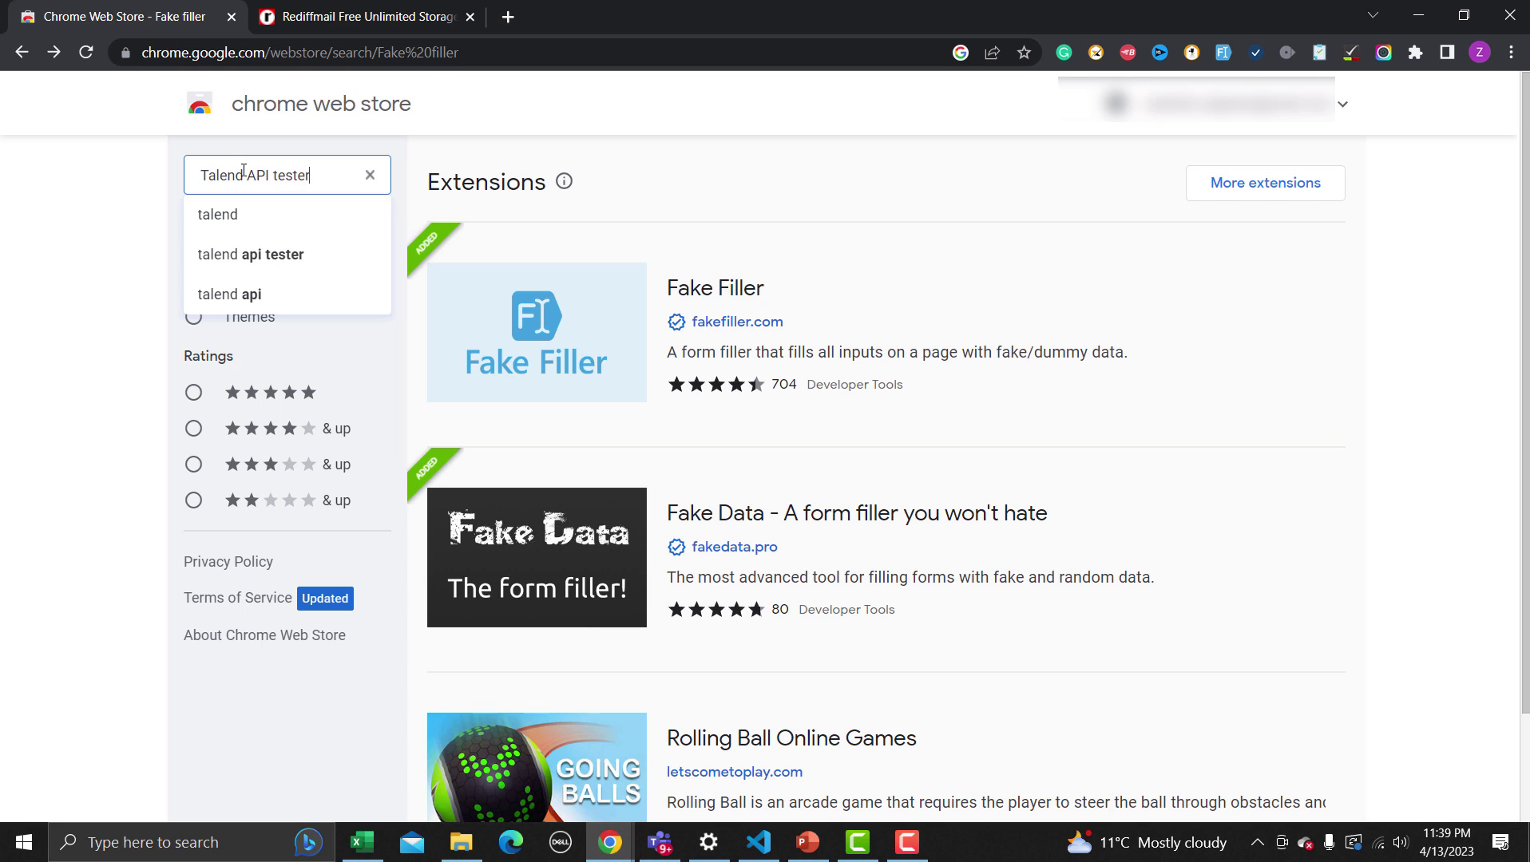
pyautogui.press('Return')
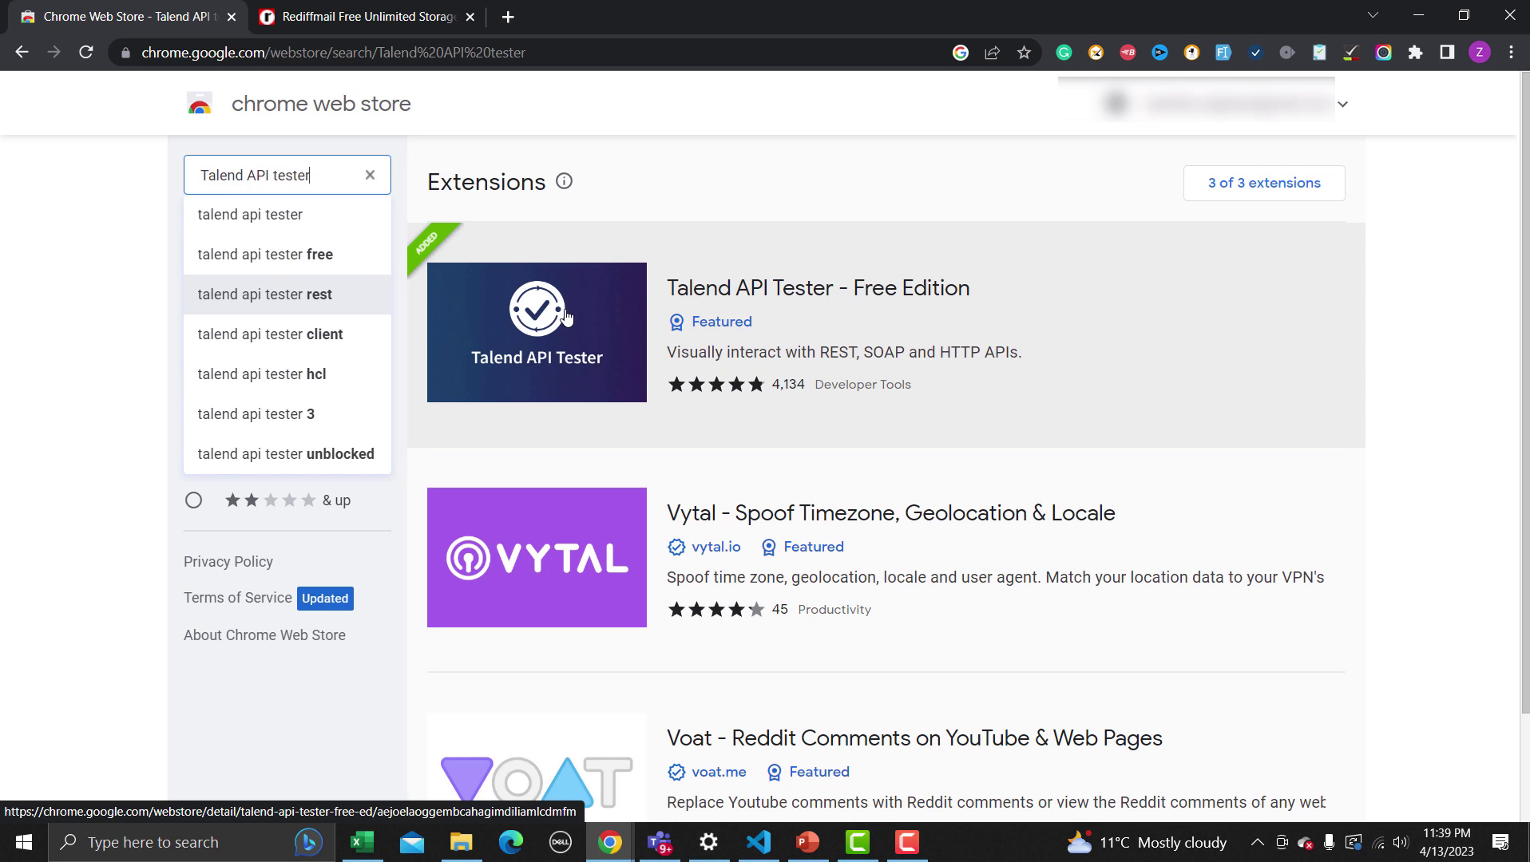
pyautogui.click(512, 326)
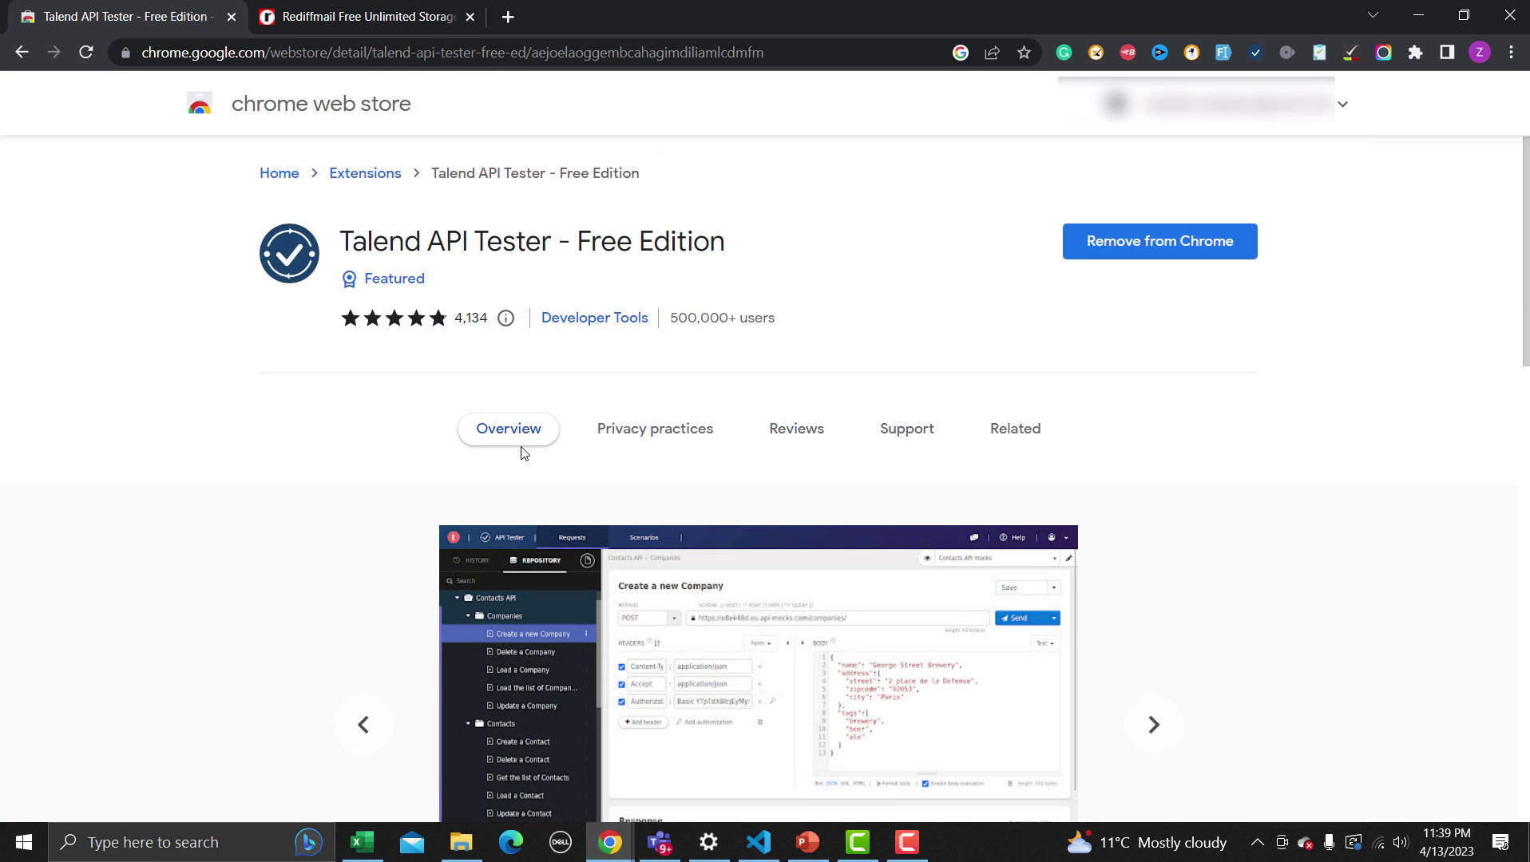
pyautogui.scroll(-3, 522, 451)
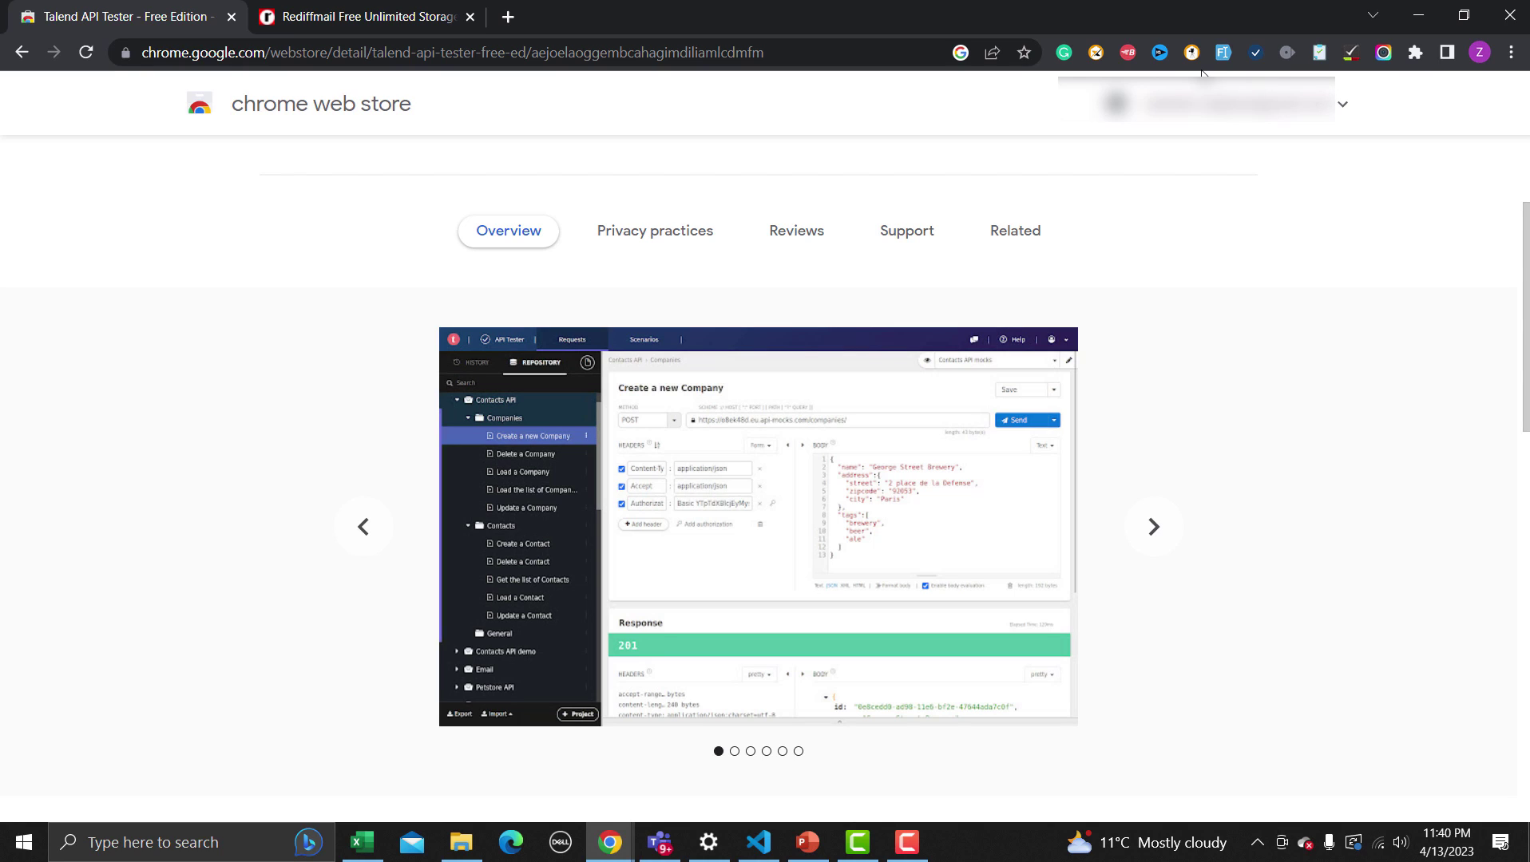
# Launch Talend API Tester with a blank GET request, then return to the Web Store tab
pyautogui.click(1256, 54)
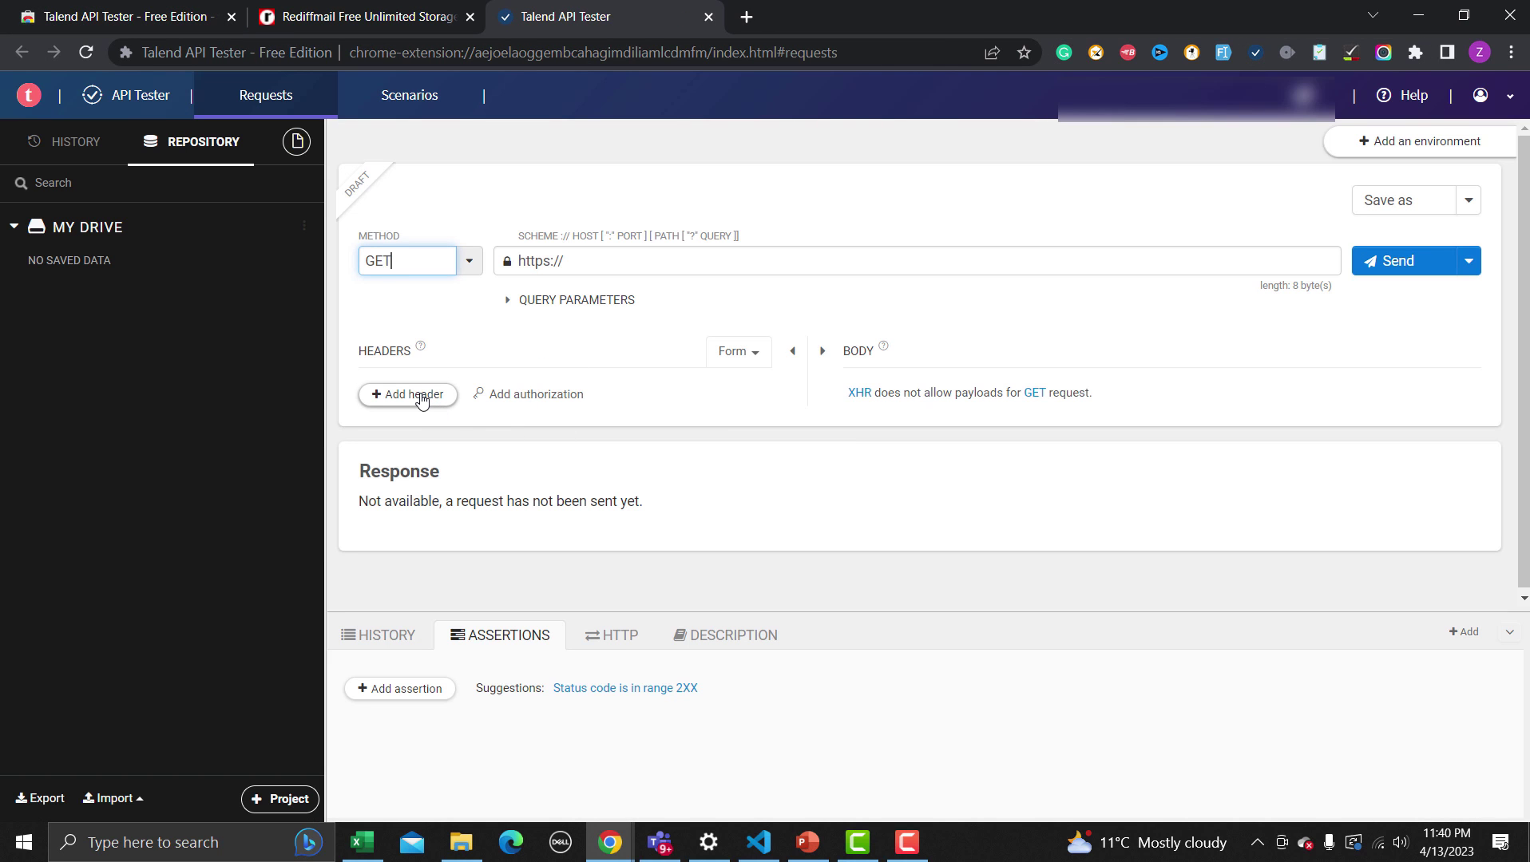
pyautogui.click(640, 261)
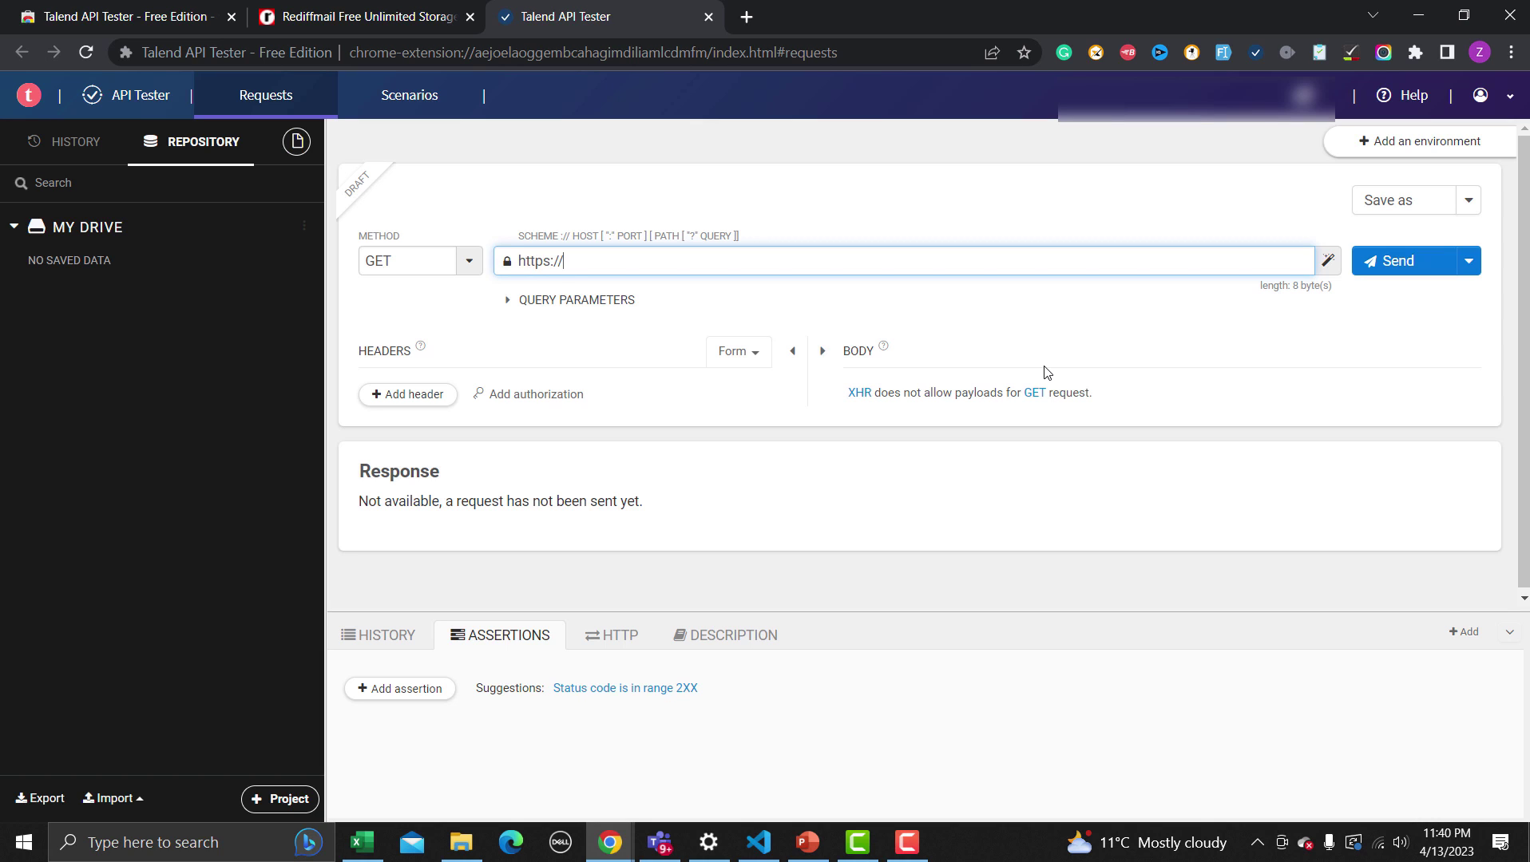
pyautogui.click(93, 10)
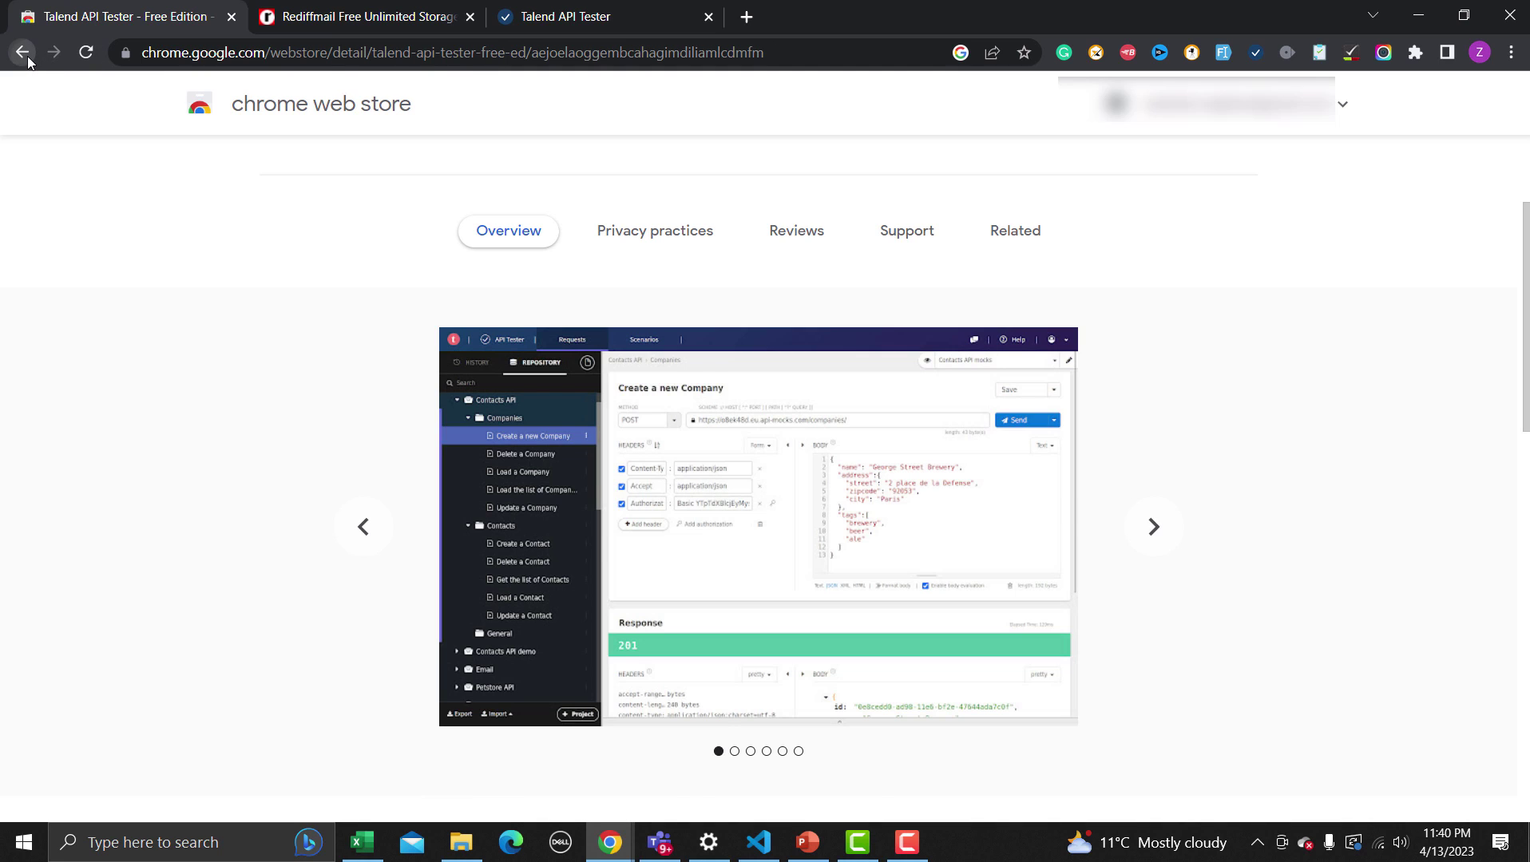
# Go back, search the store for 'Check My links', and open the Check My Links listing
pyautogui.click(23, 52)
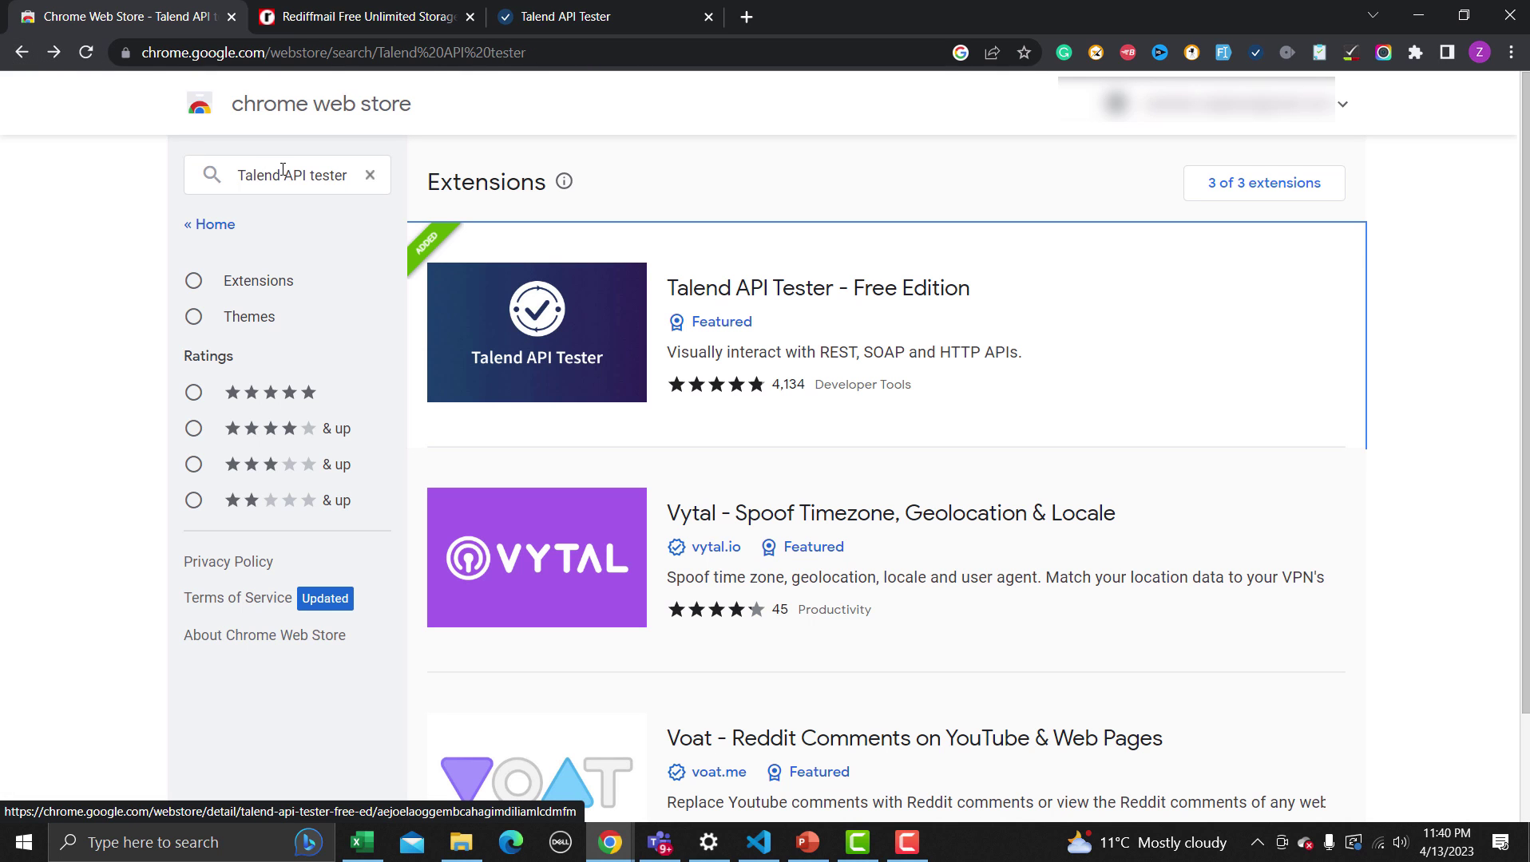
pyautogui.click(239, 177)
pyautogui.moveTo(346, 178); pyautogui.dragTo(203, 176)
pyautogui.write('Chec')
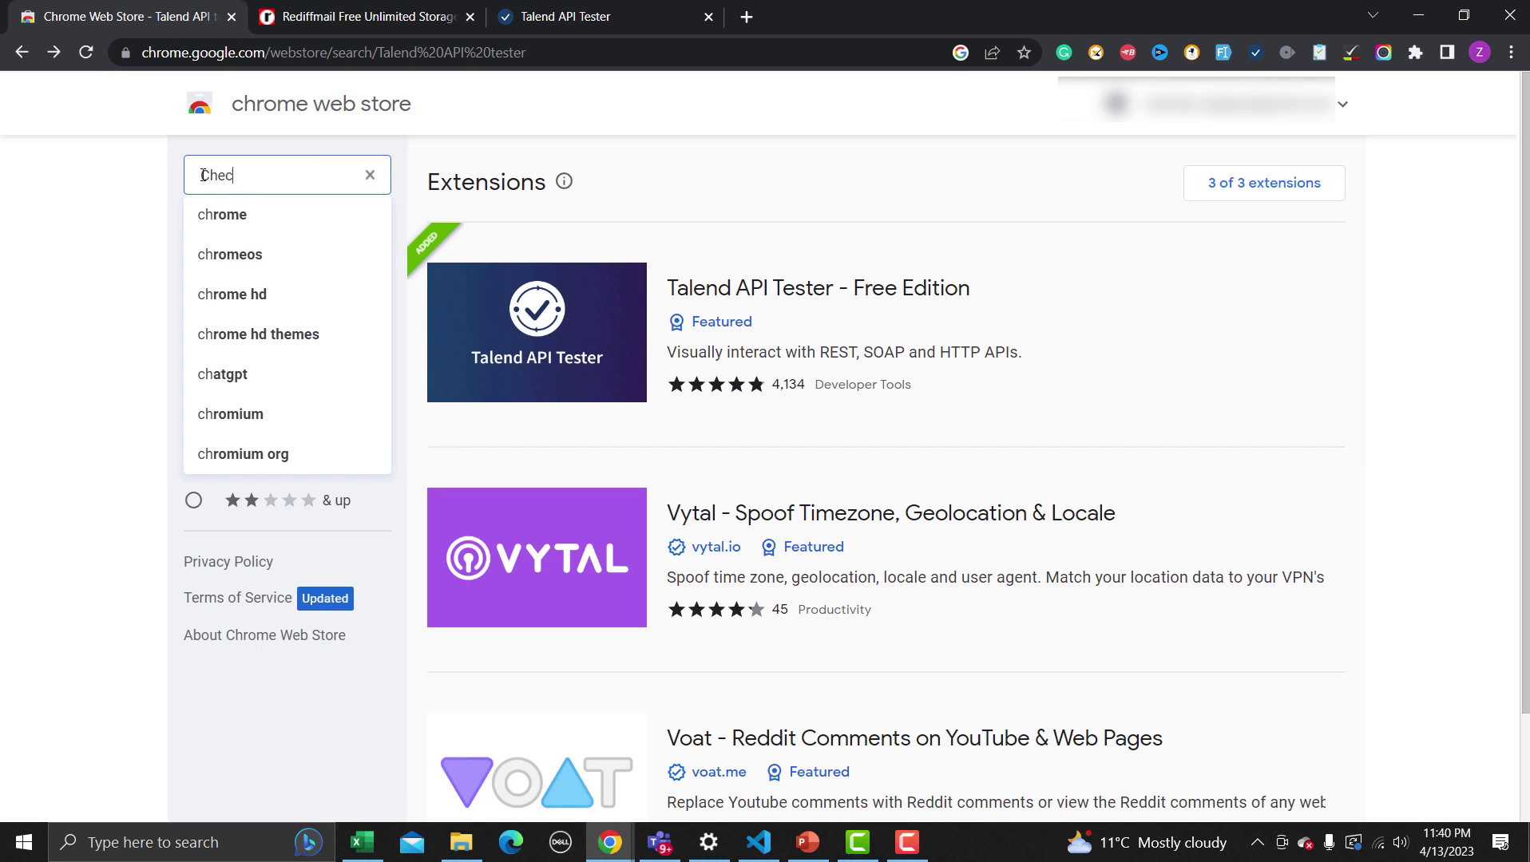
pyautogui.write('k M')
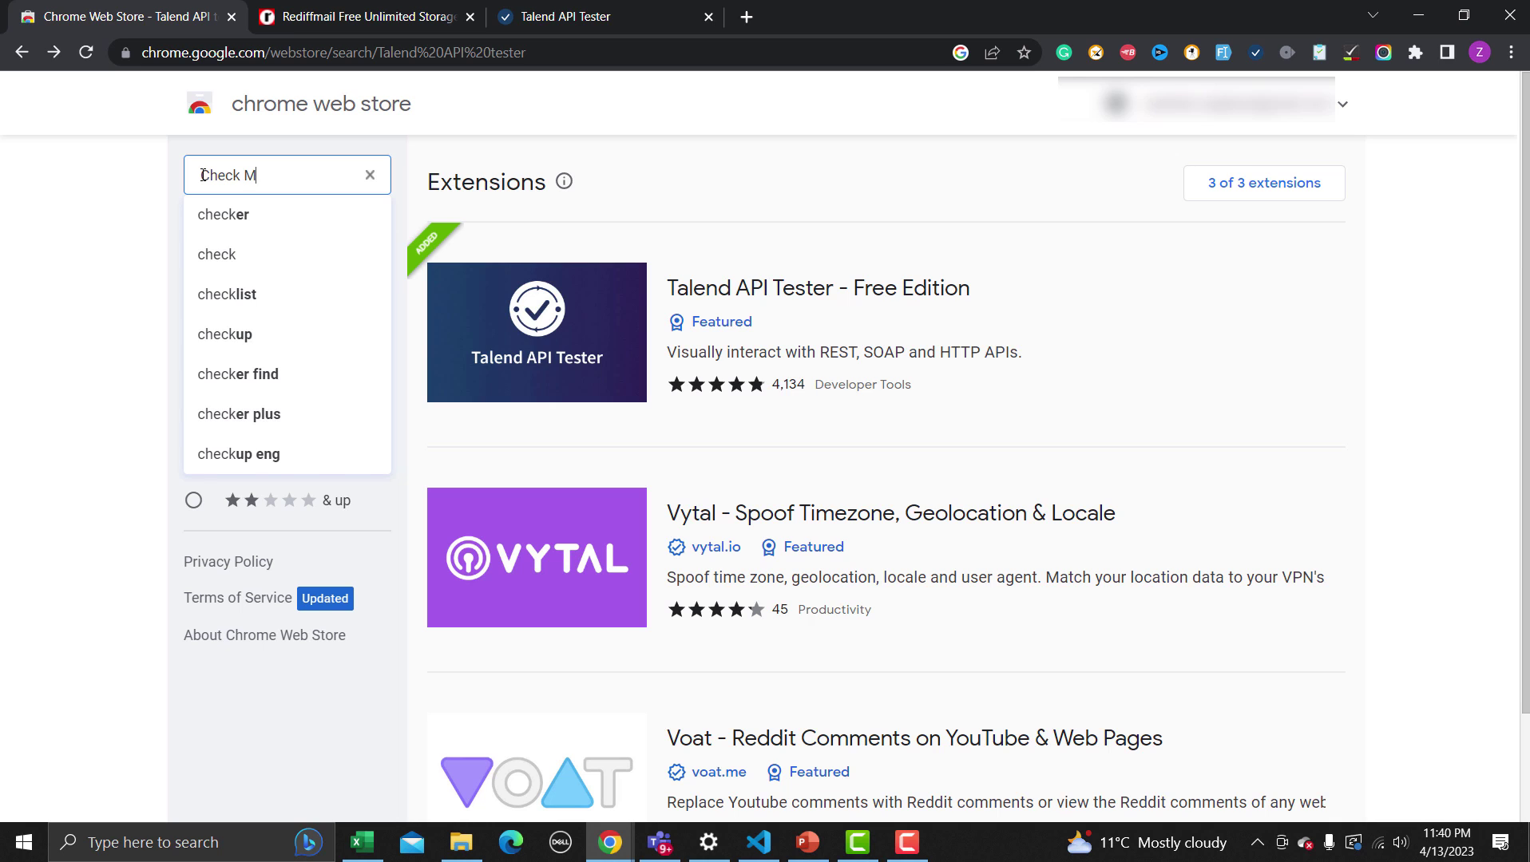
pyautogui.write('y links')
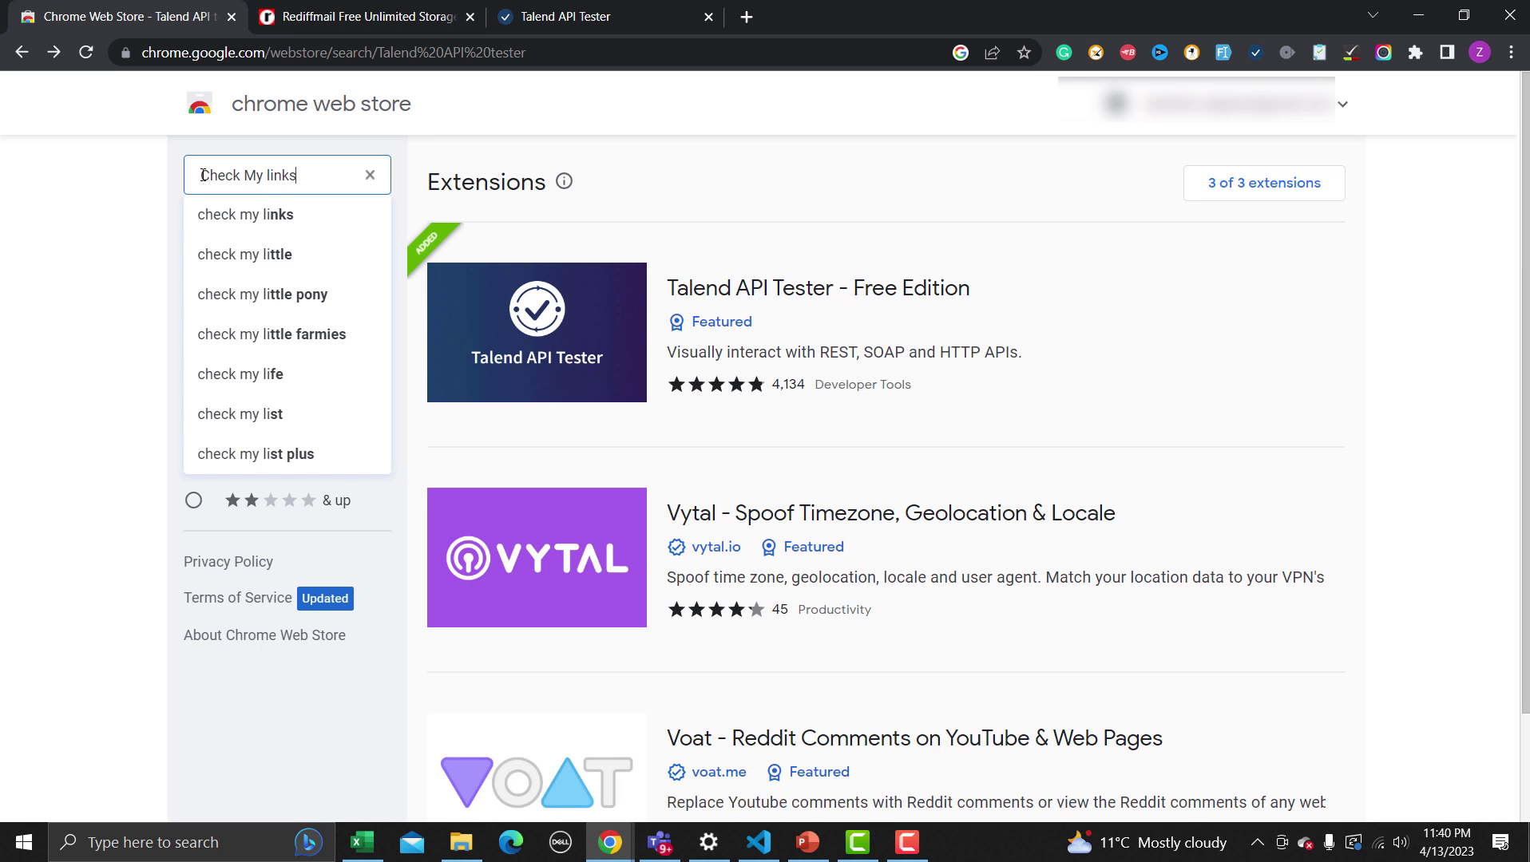
pyautogui.press('Return')
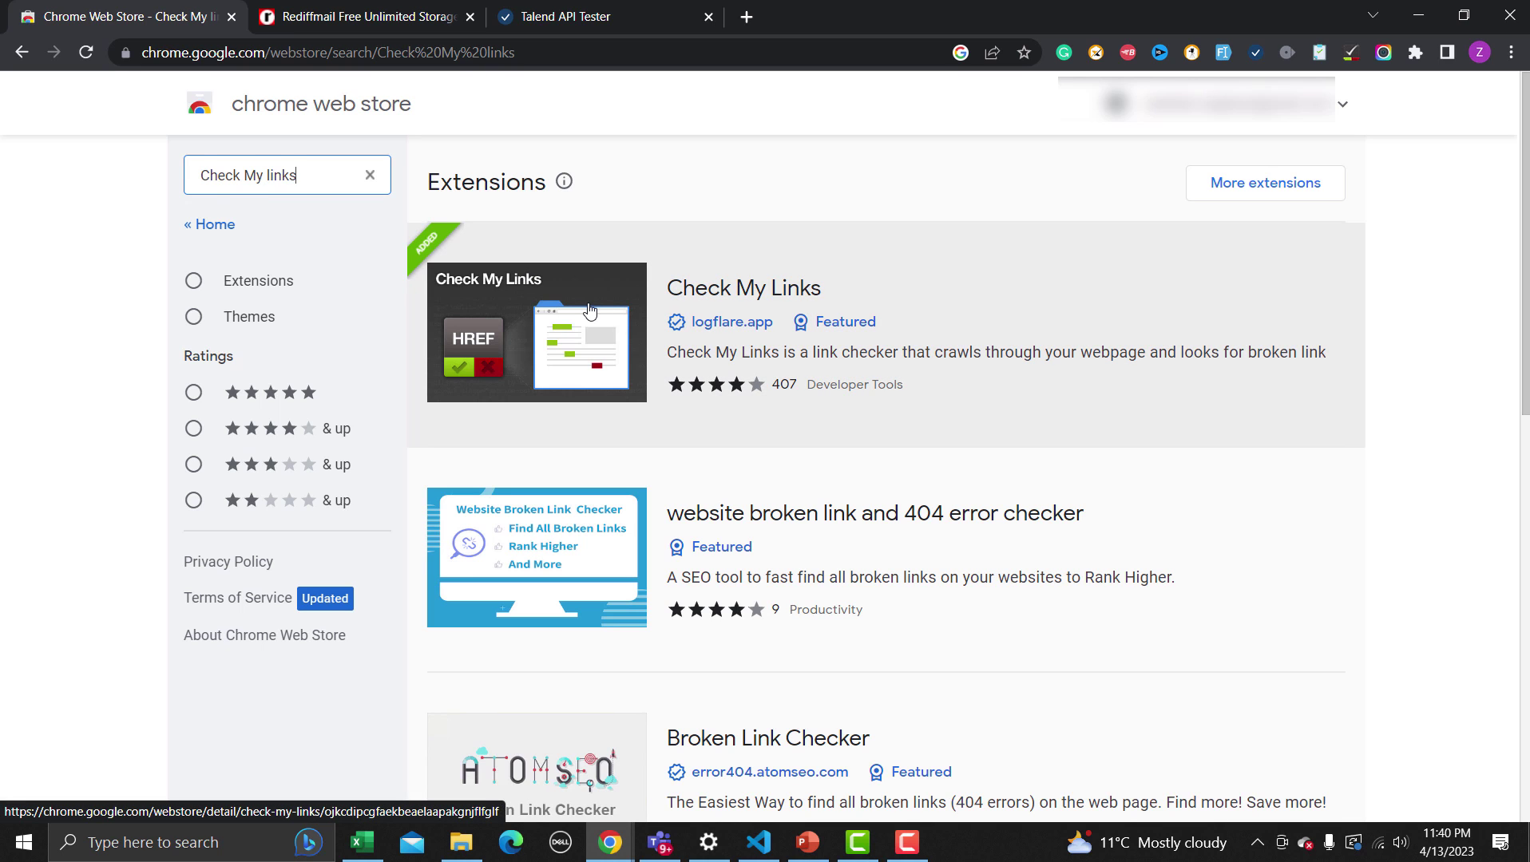
pyautogui.click(589, 311)
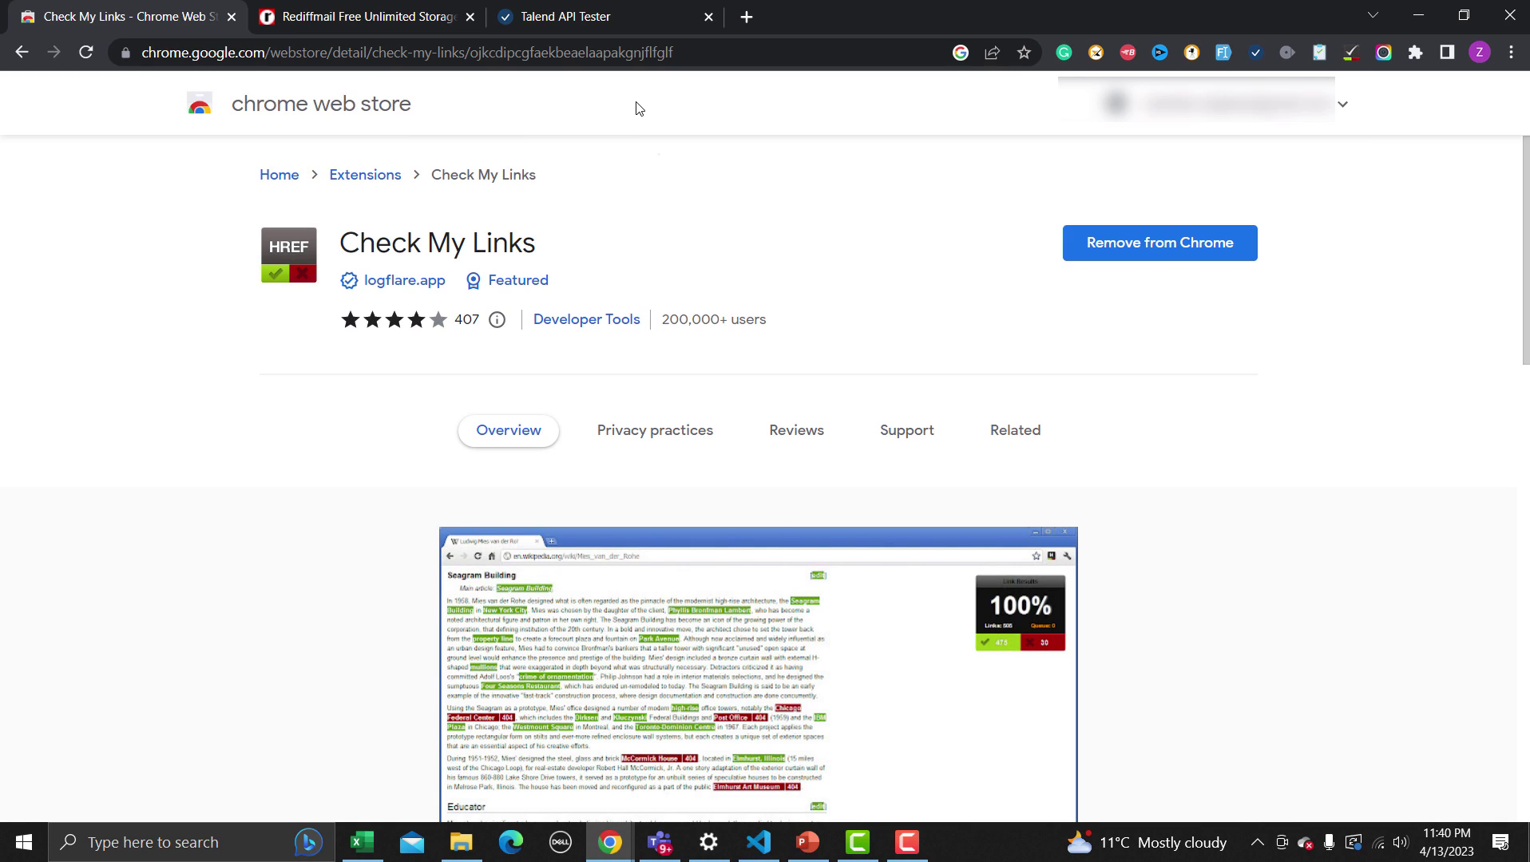
# In a new tab, search Google for 'testing funda' and open testingfunda.com
pyautogui.click(746, 17)
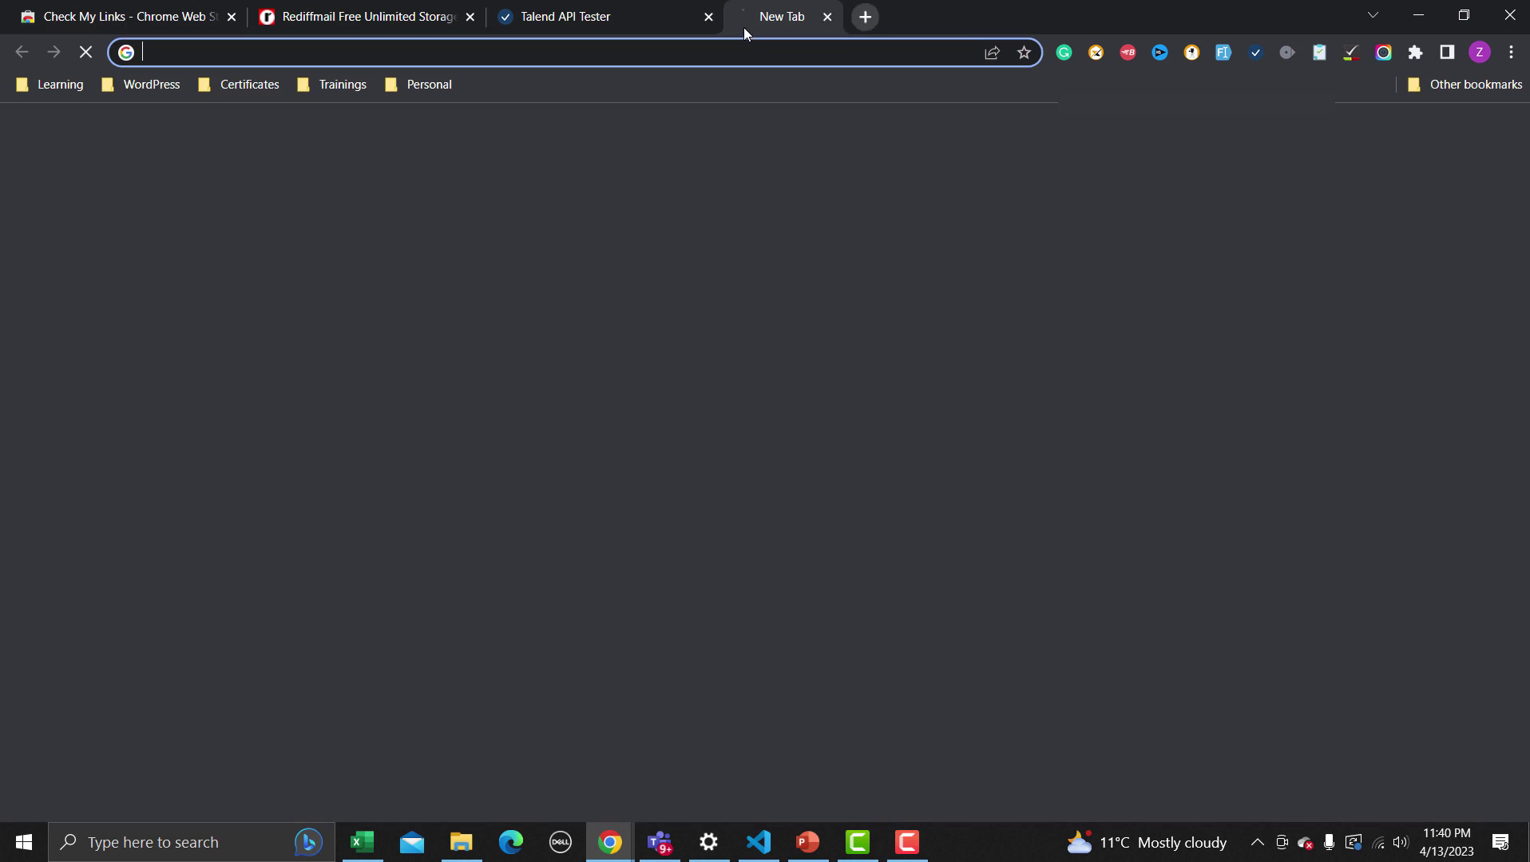
pyautogui.click(733, 55)
pyautogui.write('testing funda')
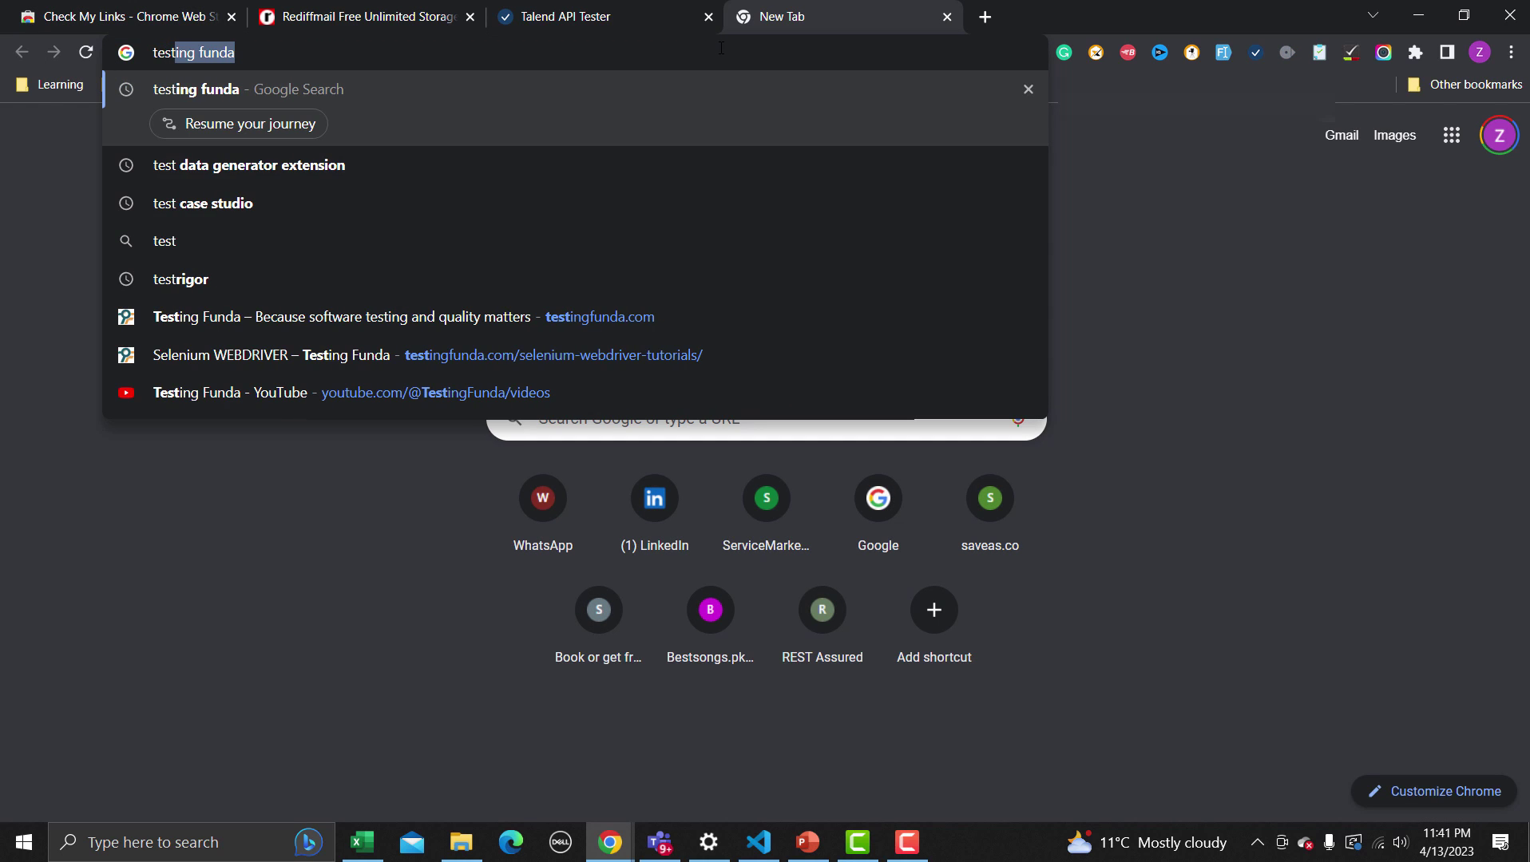
pyautogui.press('Return')
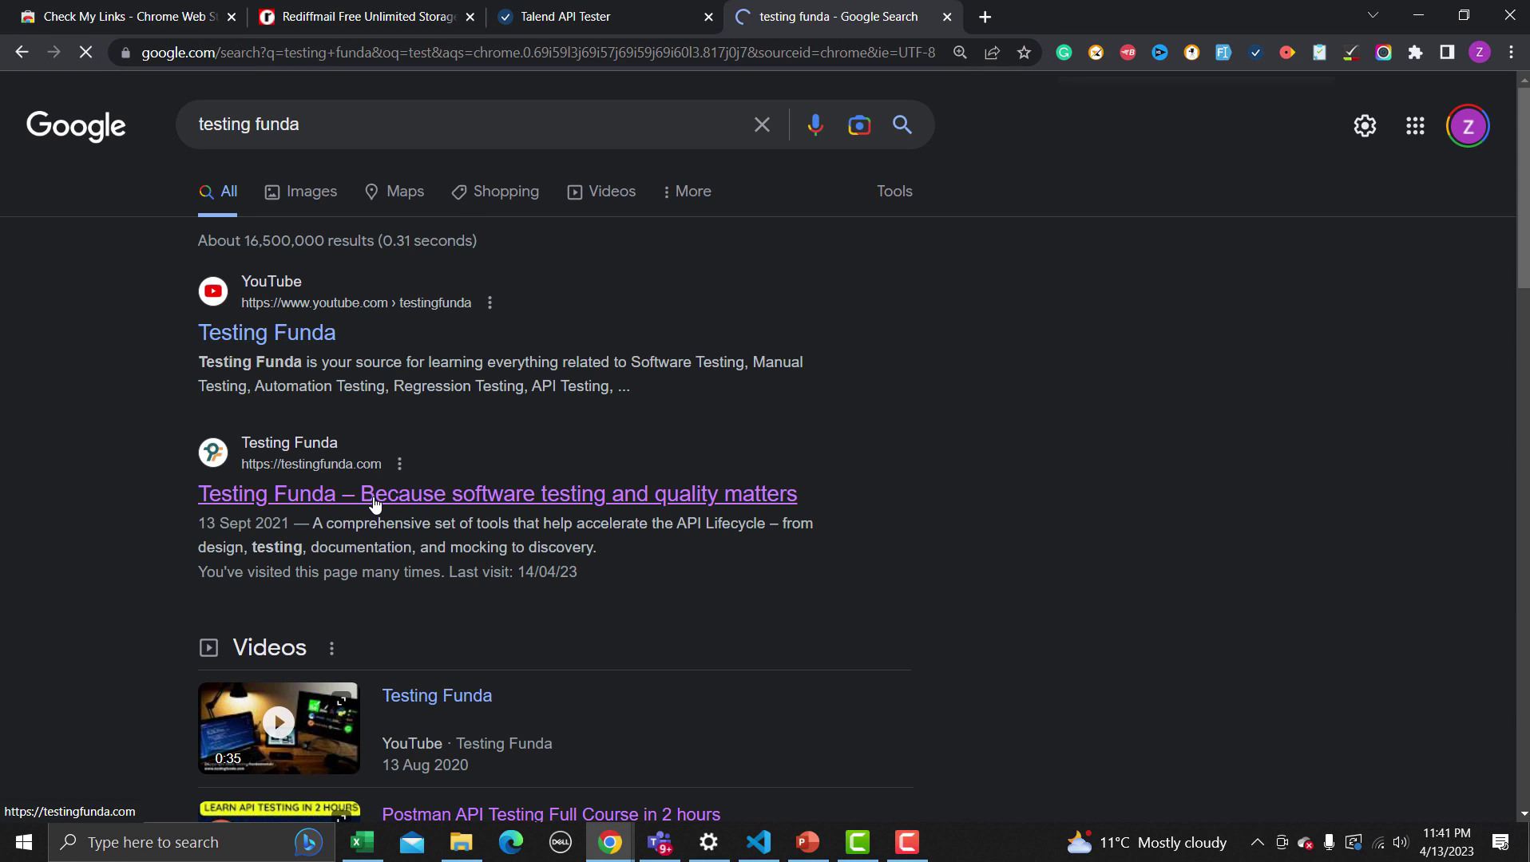
pyautogui.click(375, 500)
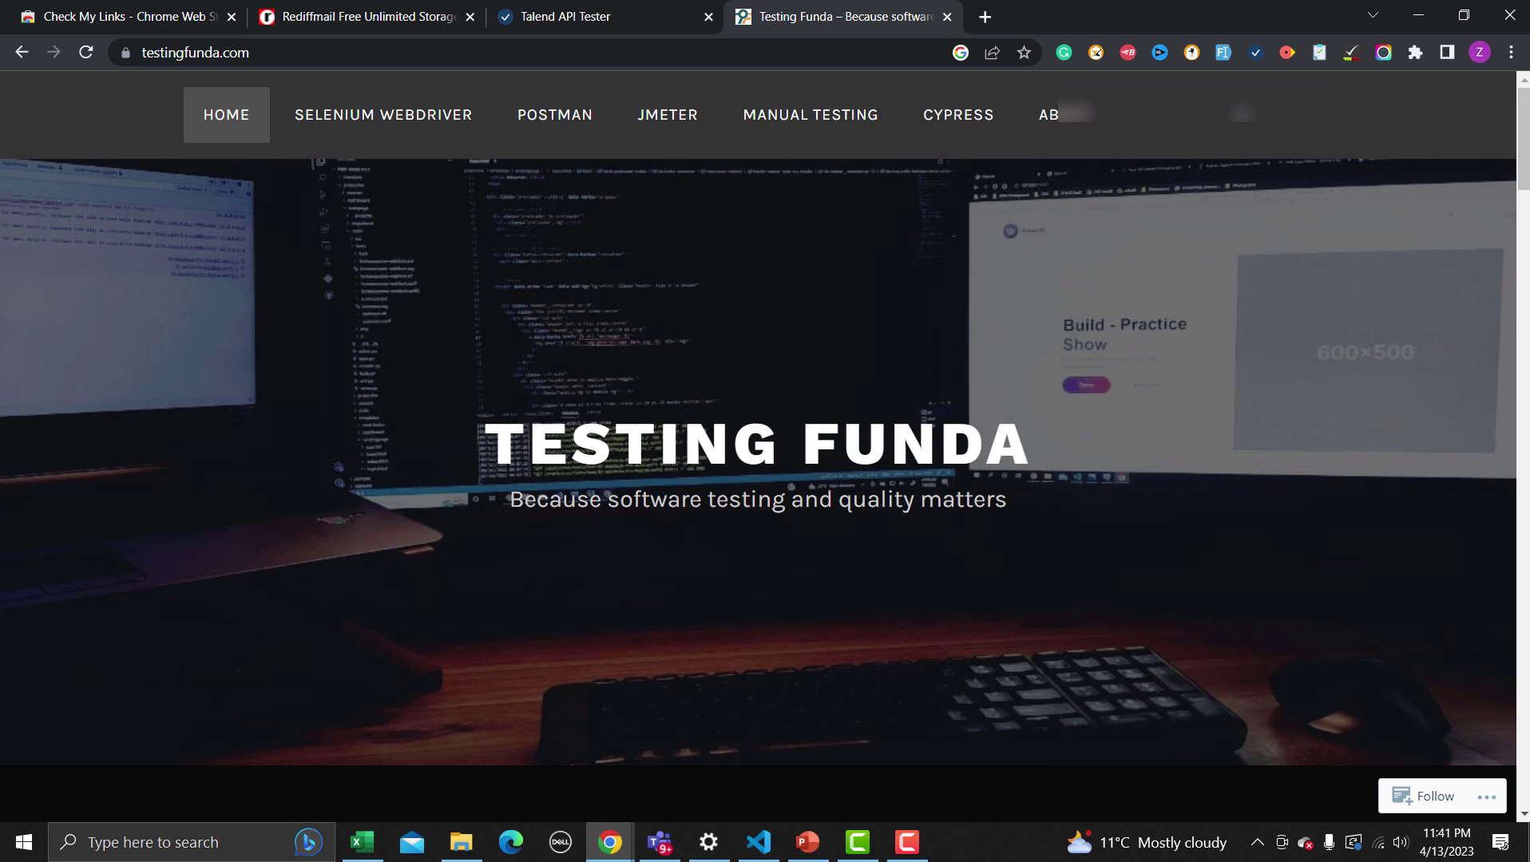
# Run Check My Links on the Testing Funda home and Postman pages (146 links, 0 invalid), then go back to the store tab
pyautogui.click(1349, 55)
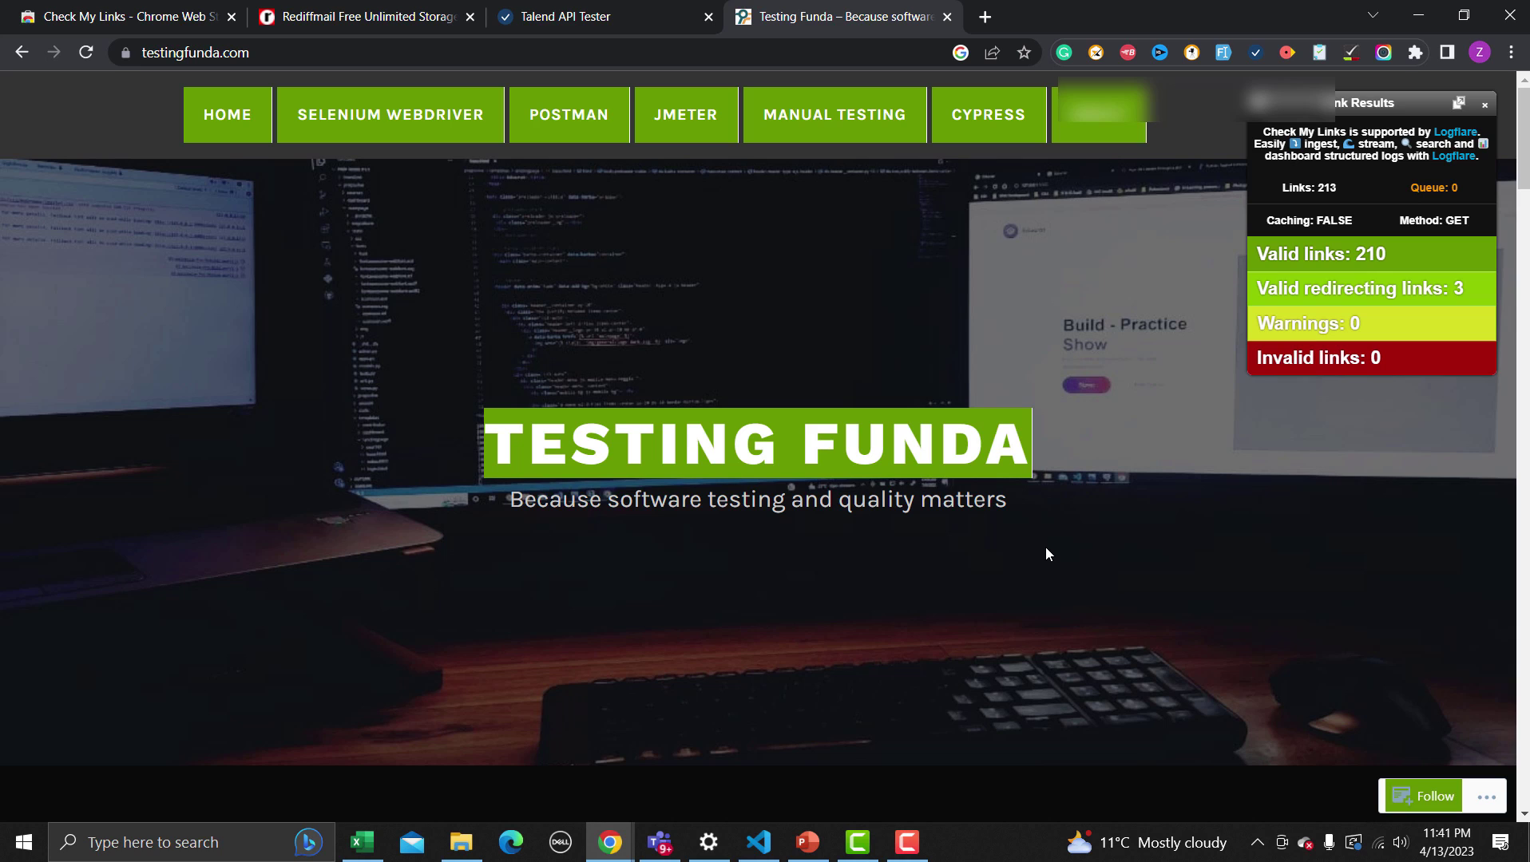
pyautogui.click(591, 122)
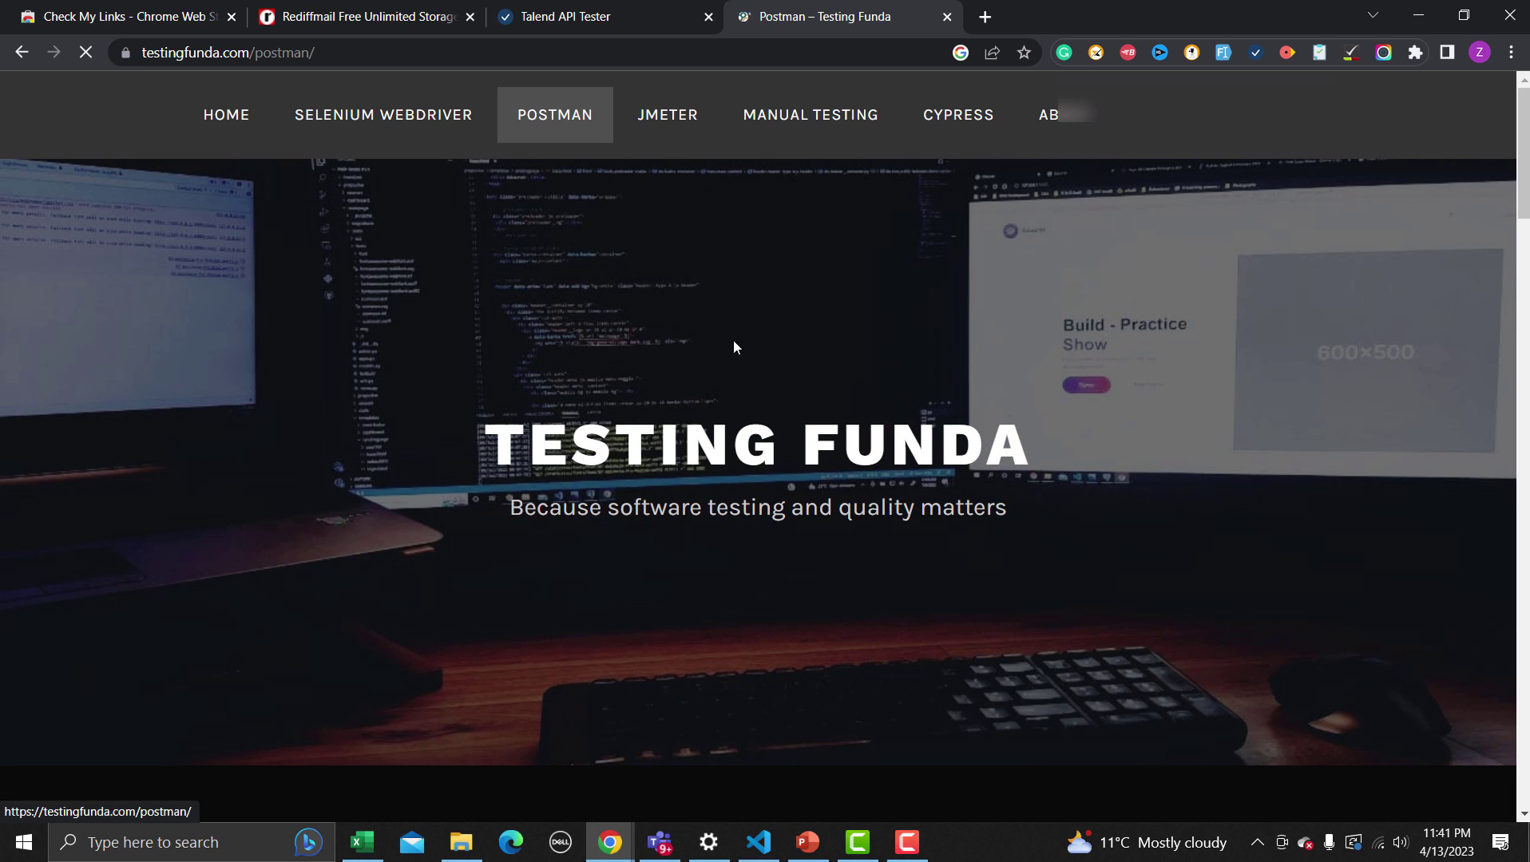
pyautogui.click(1351, 54)
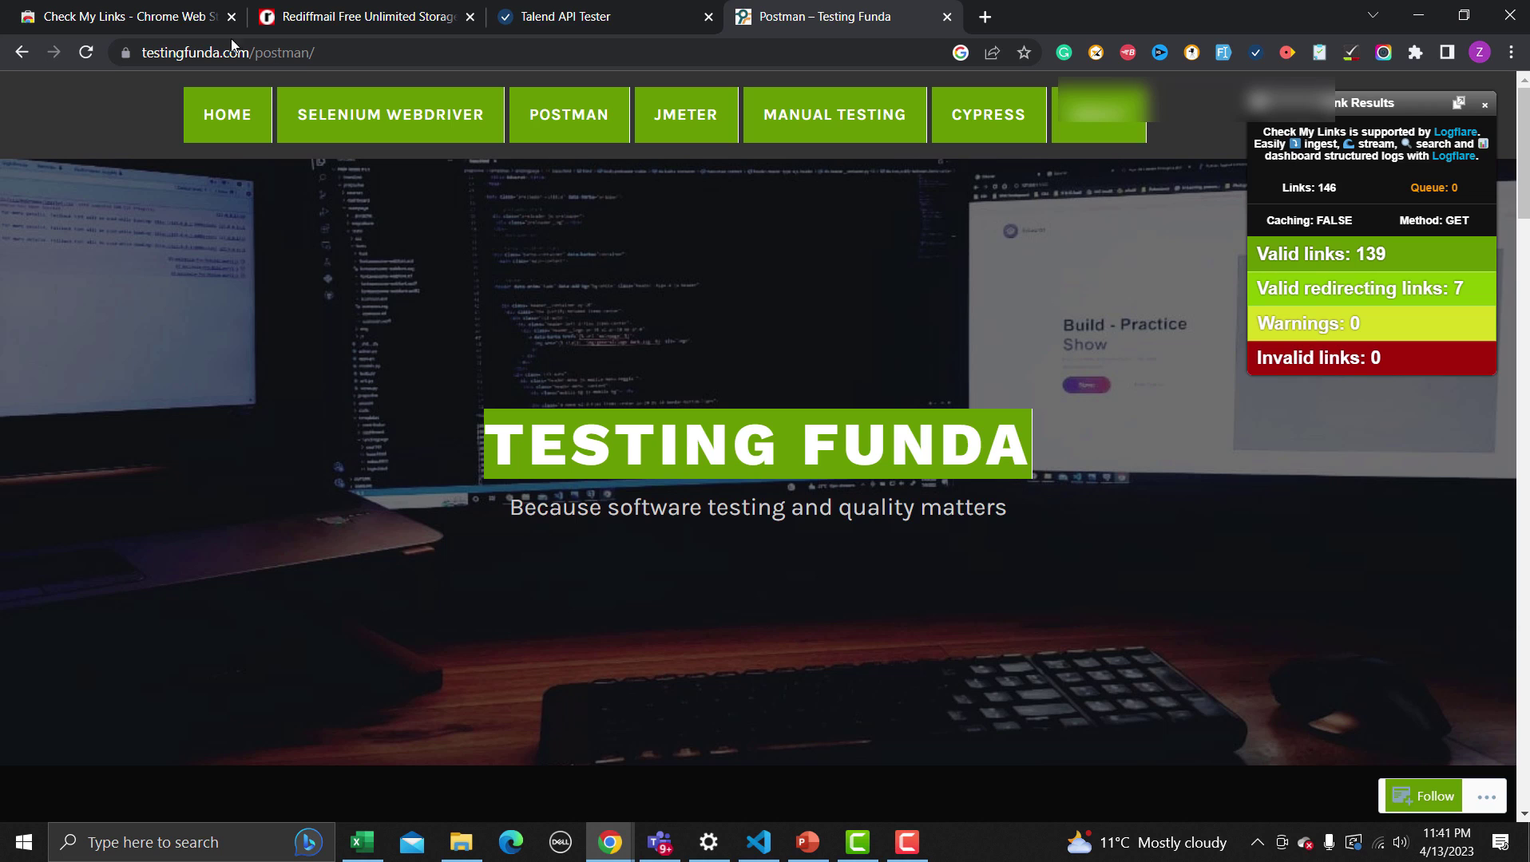
pyautogui.click(80, 21)
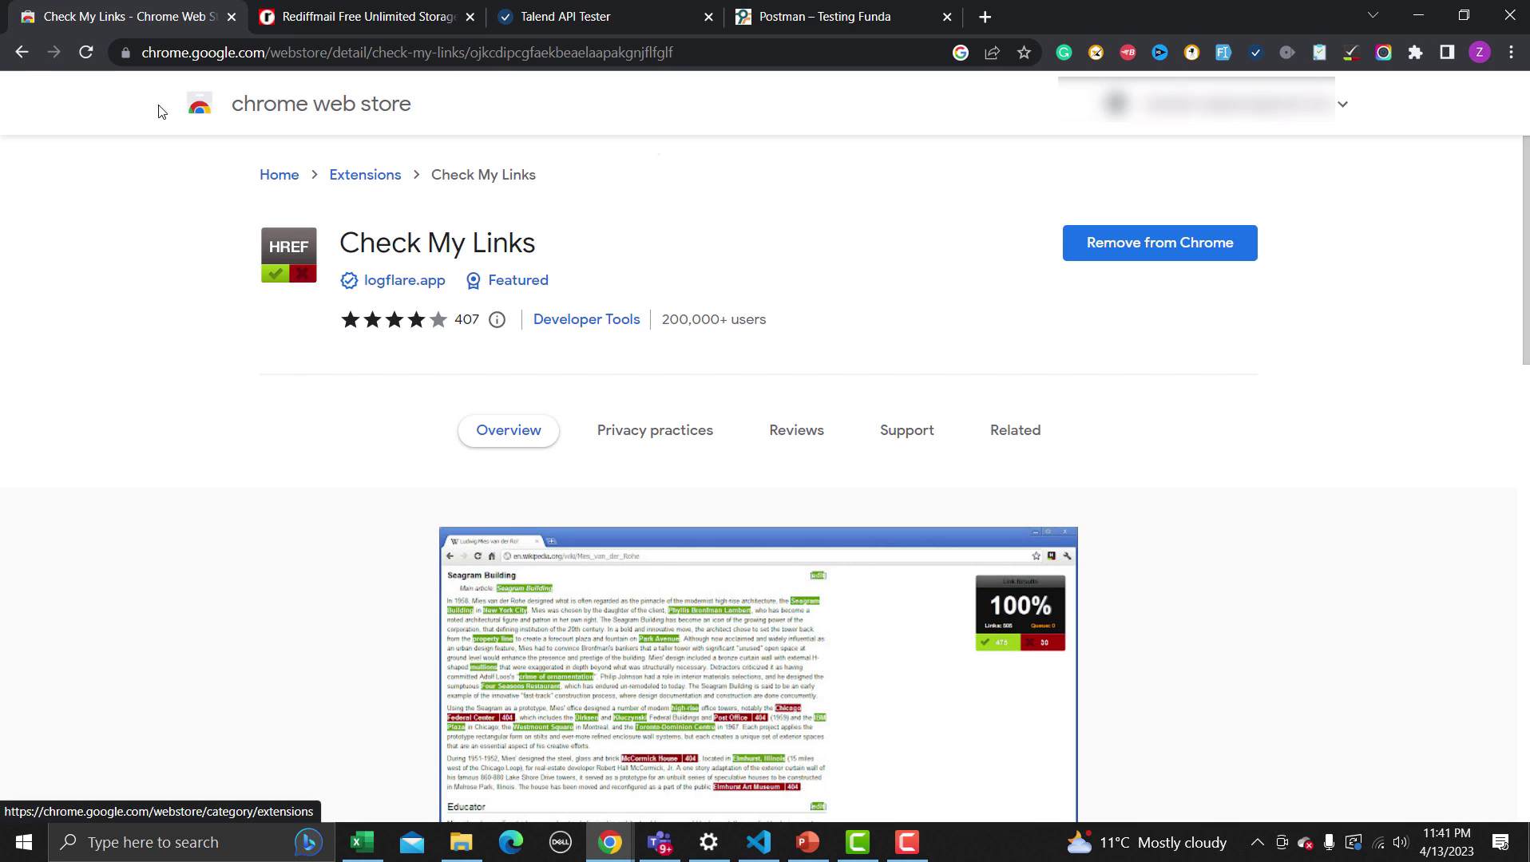
# Replace the Check My Links store search with 'Bird Eats Bug'
pyautogui.click(30, 64)
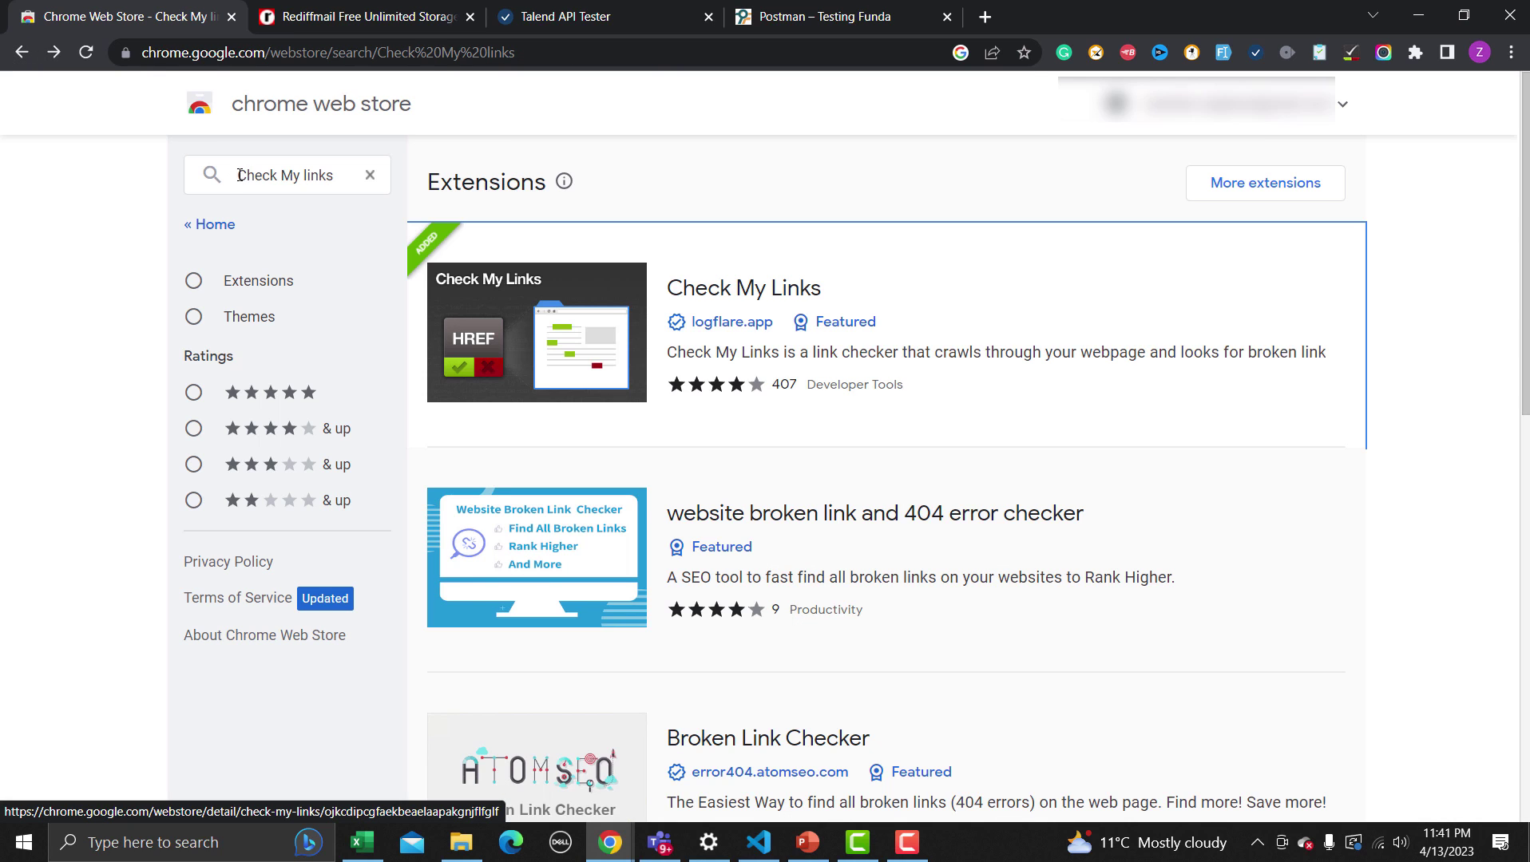
pyautogui.moveTo(242, 175); pyautogui.dragTo(315, 174)
pyautogui.click(336, 175)
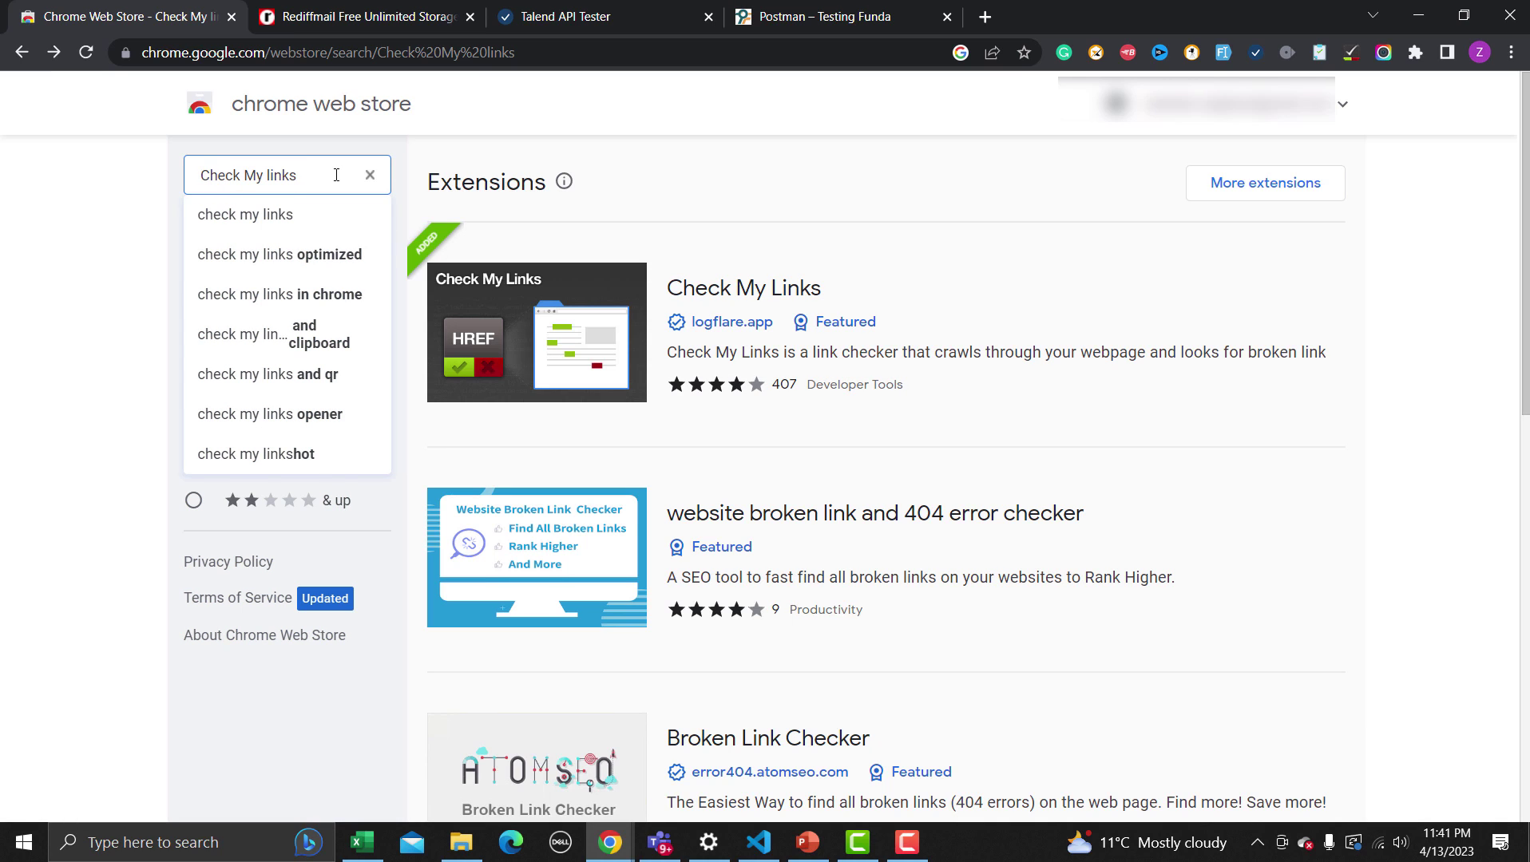
pyautogui.press('BackSpace')
pyautogui.press('BackSpace')
pyautogui.press('BackSpace')
pyautogui.press('BackSpace')
pyautogui.press('BackSpace')
pyautogui.press('BackSpace')
pyautogui.press('BackSpace')
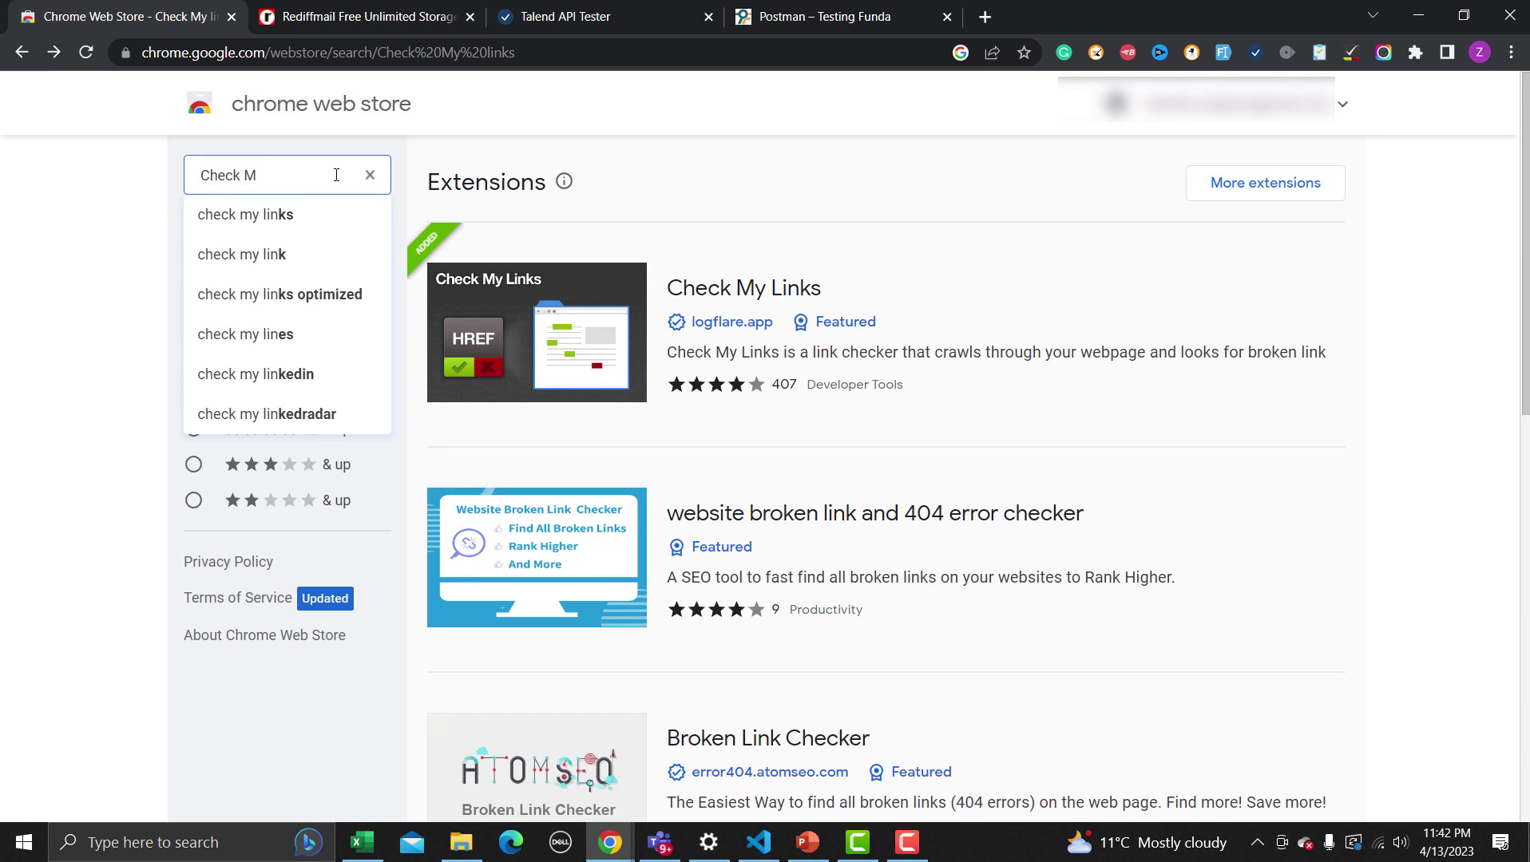
pyautogui.press('BackSpace')
pyautogui.press('BackSpace')
pyautogui.press('BackSpace')
pyautogui.press('BackSpace')
pyautogui.press('BackSpace')
pyautogui.press('BackSpace')
pyautogui.press('BackSpace')
pyautogui.write('Bird')
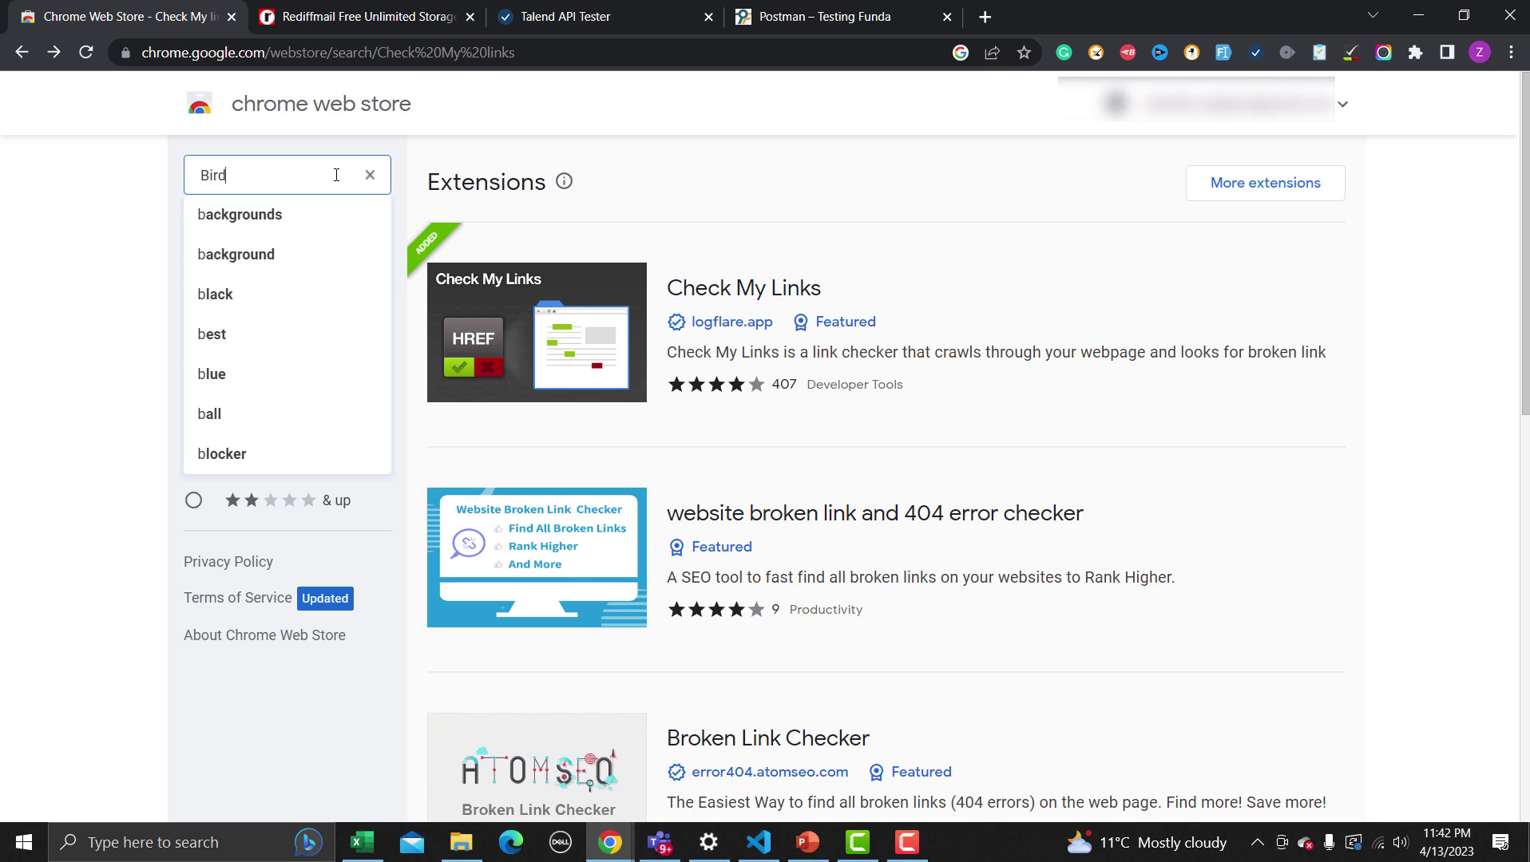
pyautogui.write(' Eat')
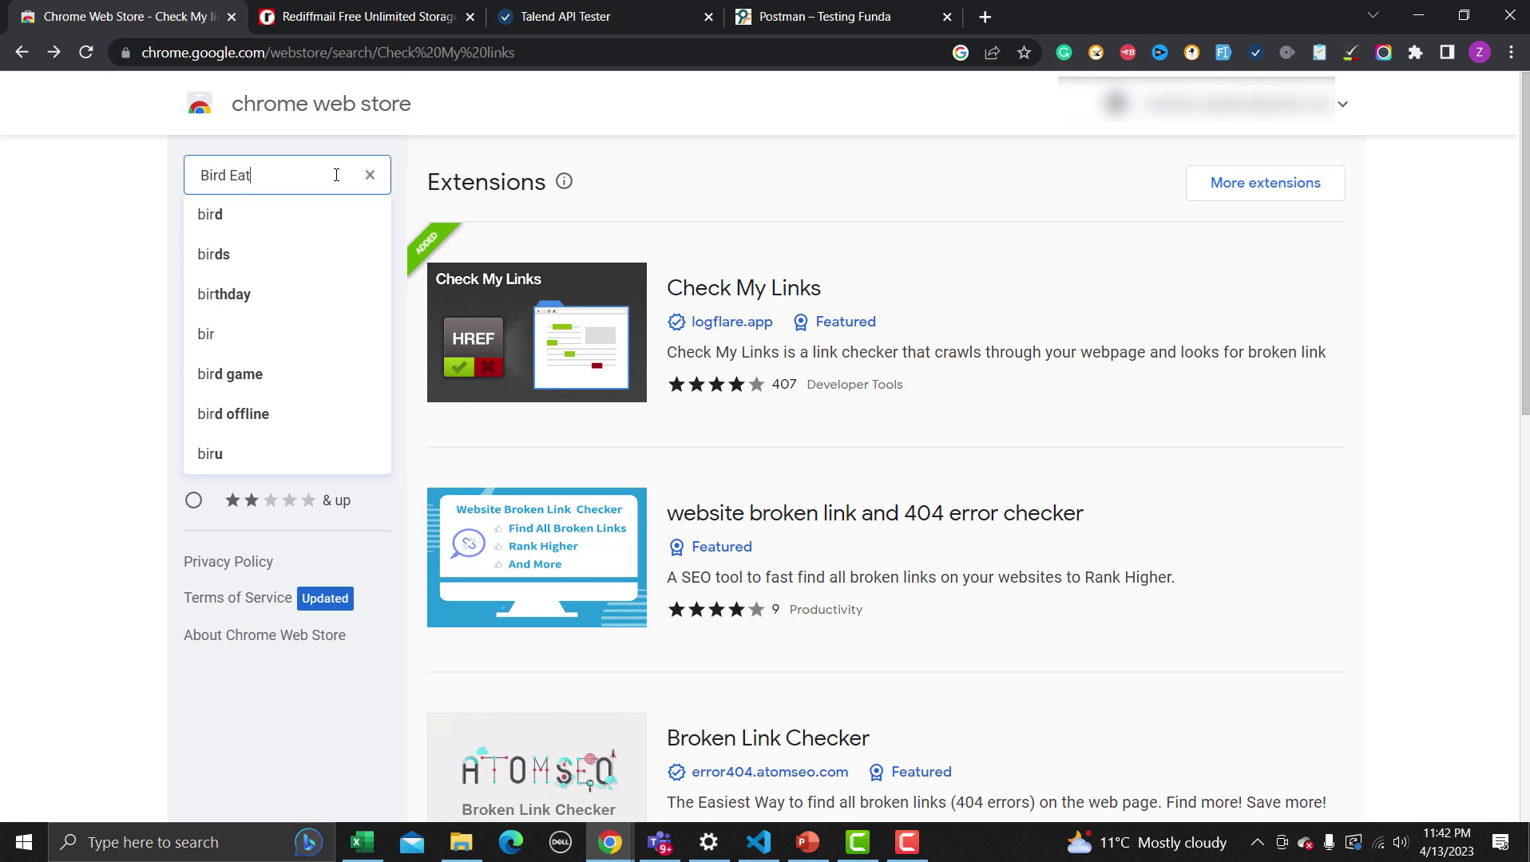
pyautogui.write('s Bug')
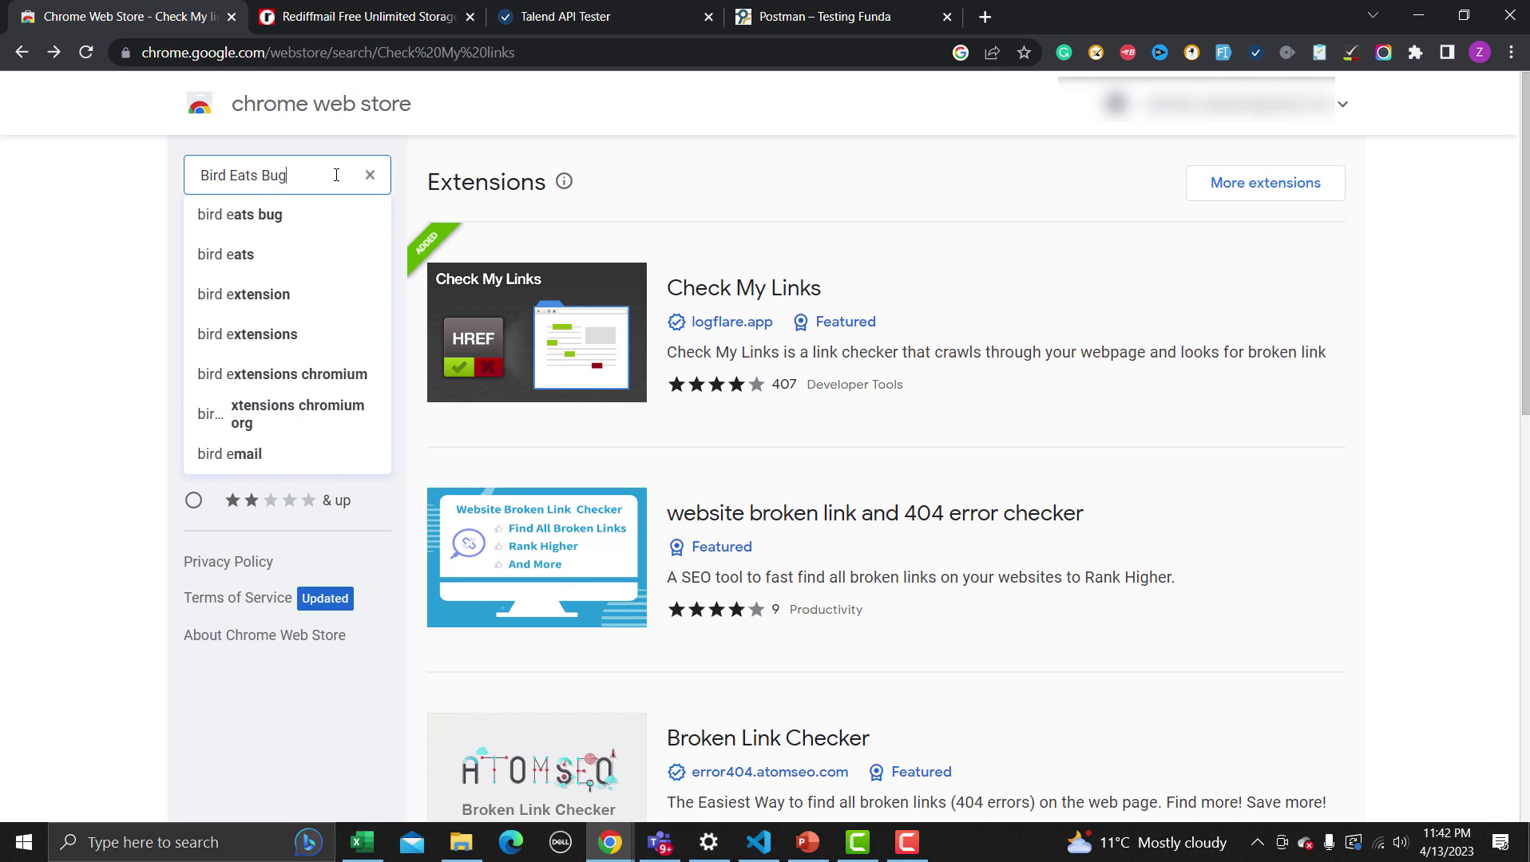
pyautogui.press('Return')
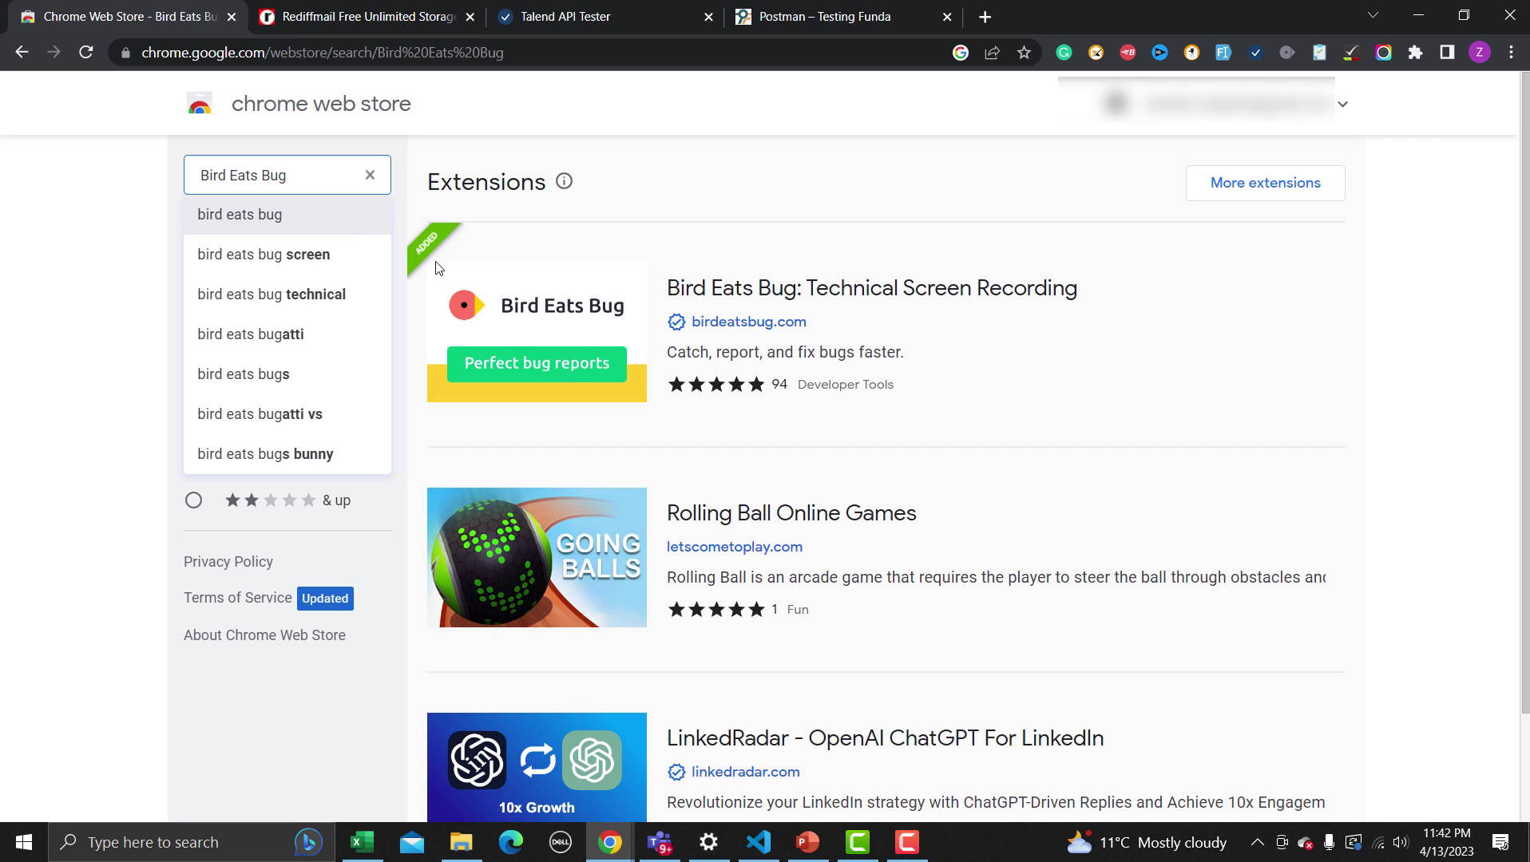
# Open the Bird Eats Bug: Technical Screen Recording listing and scroll through it
pyautogui.click(697, 302)
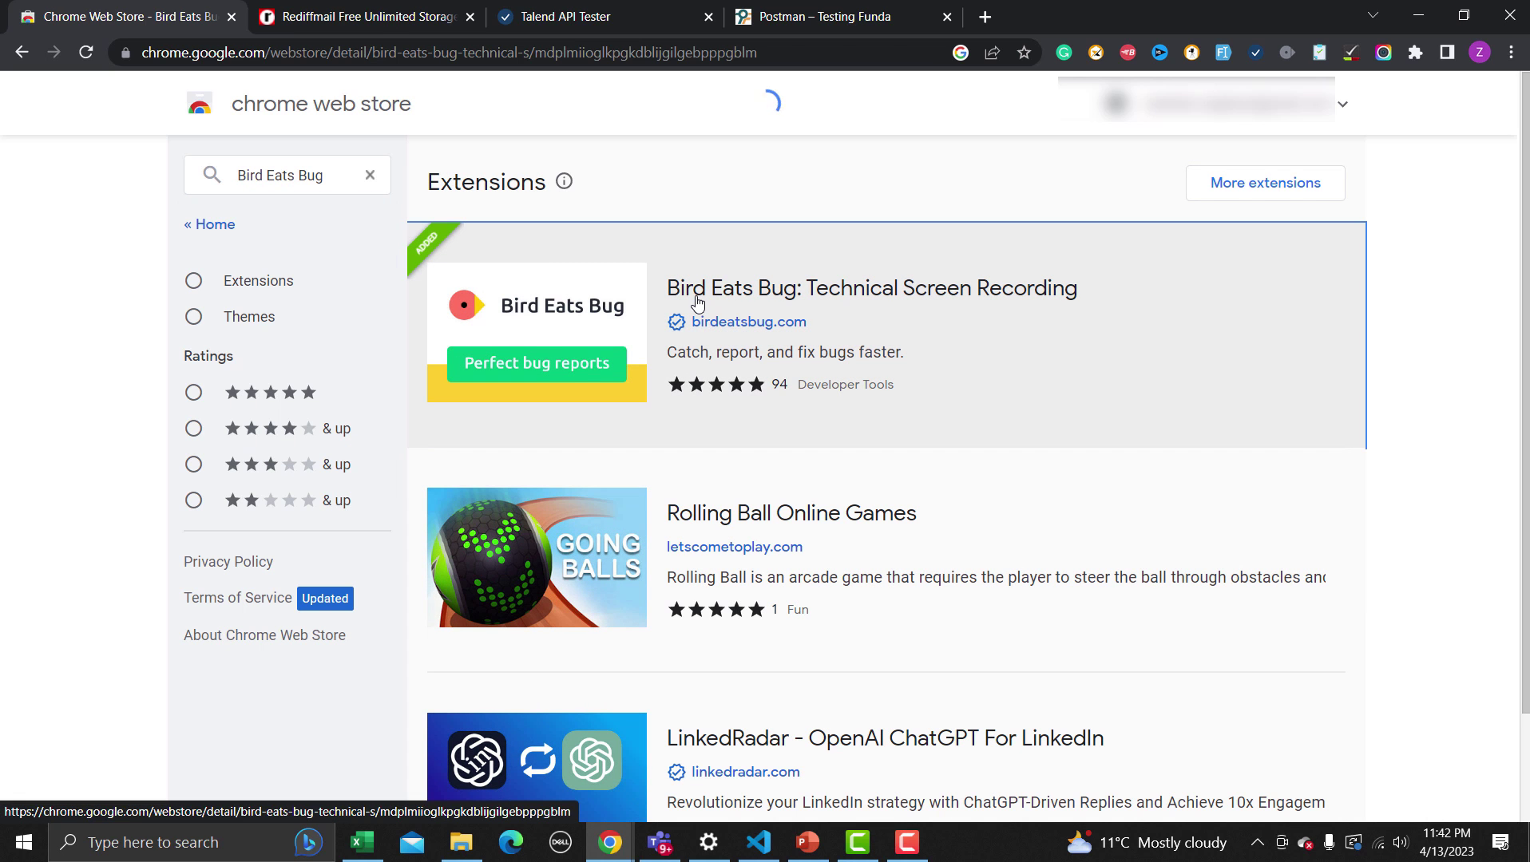
pyautogui.scroll(-2, 878, 511)
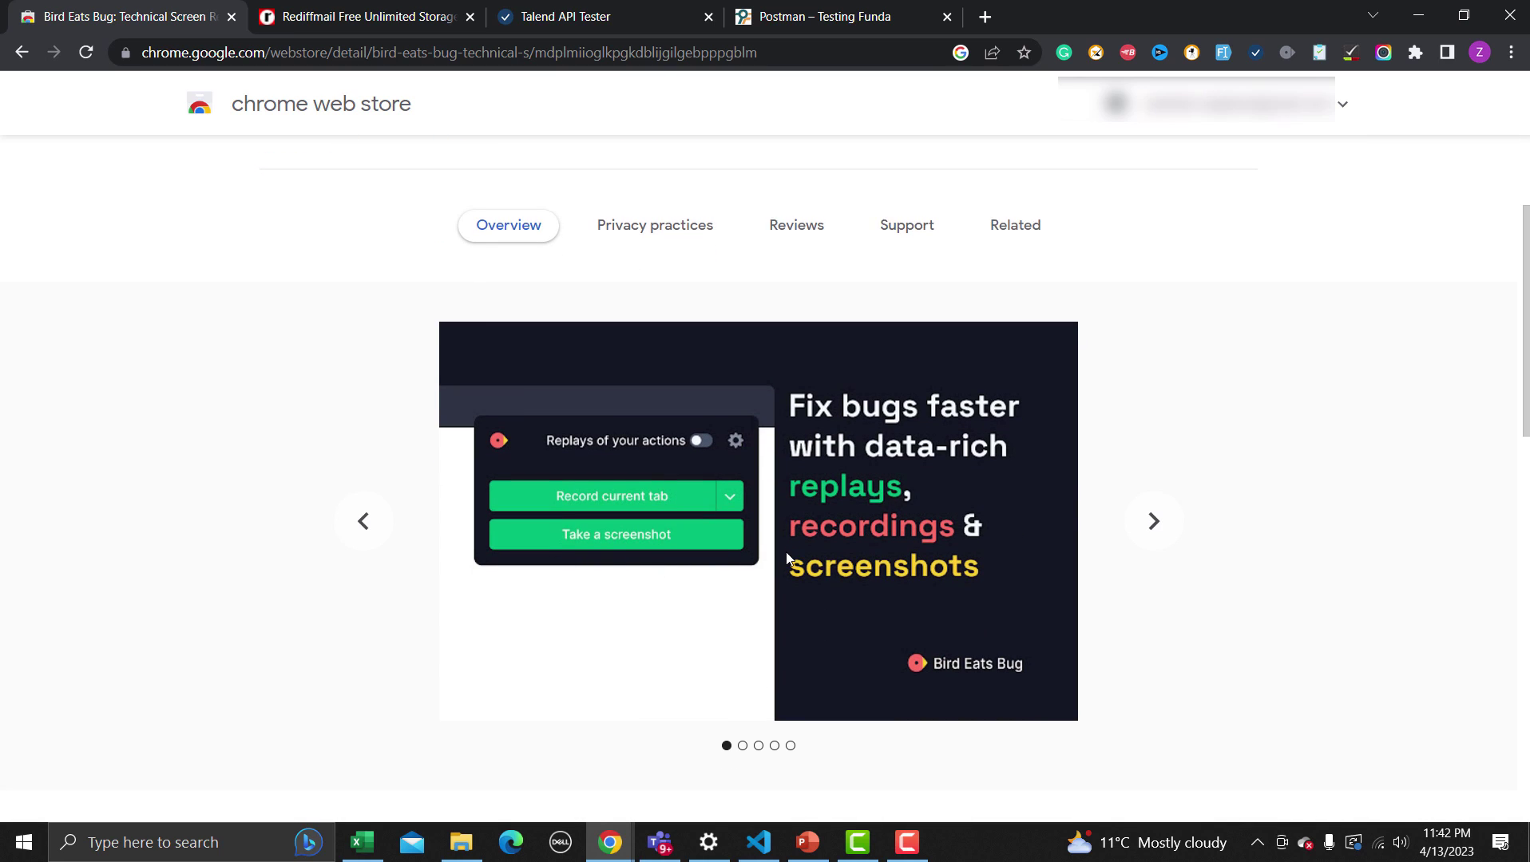
pyautogui.scroll(-1, 790, 556)
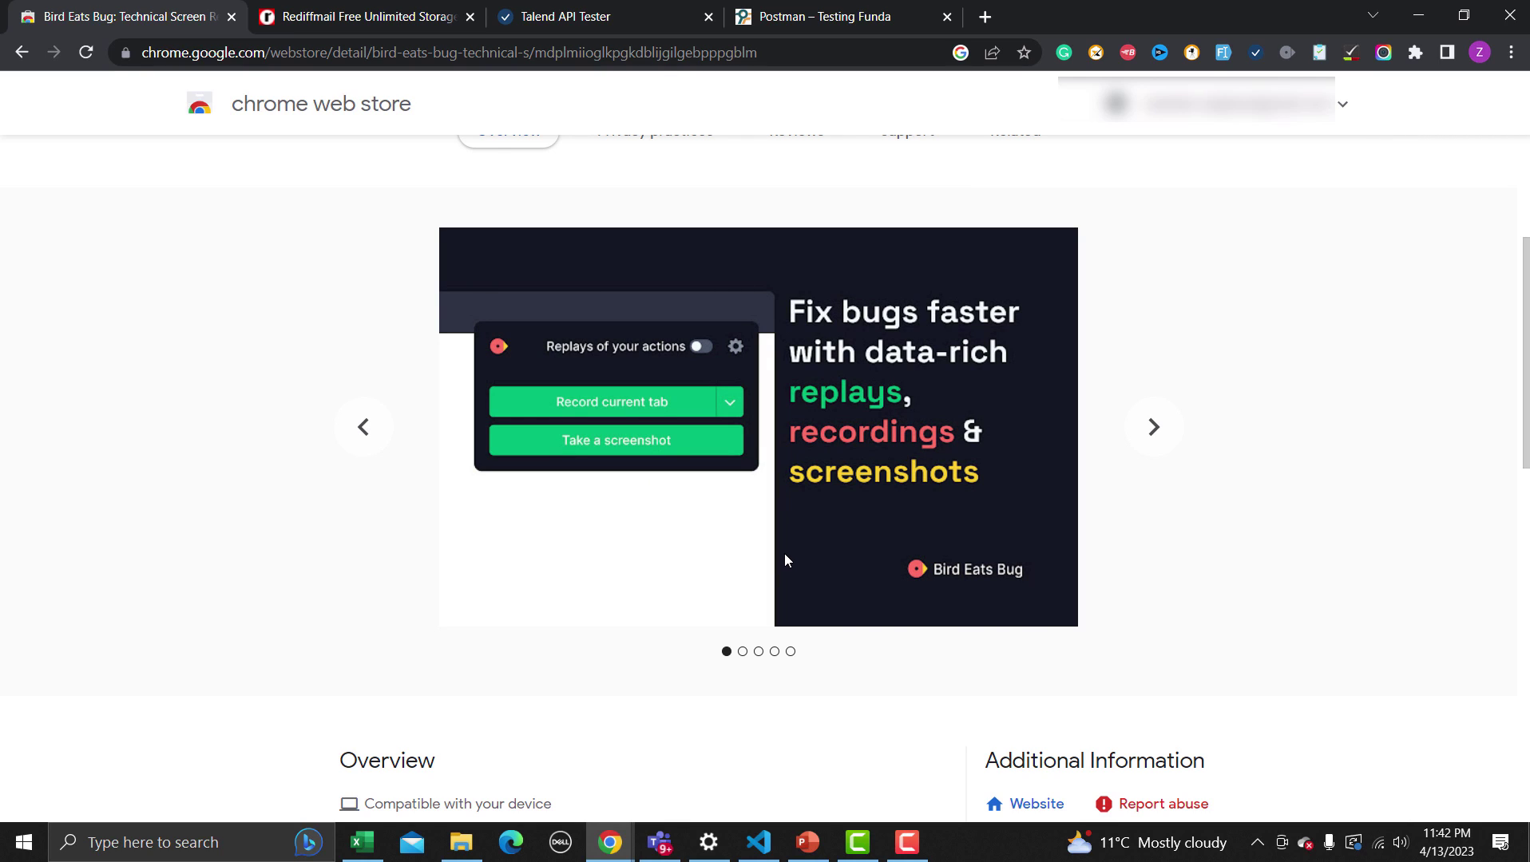
pyautogui.scroll(2, 785, 555)
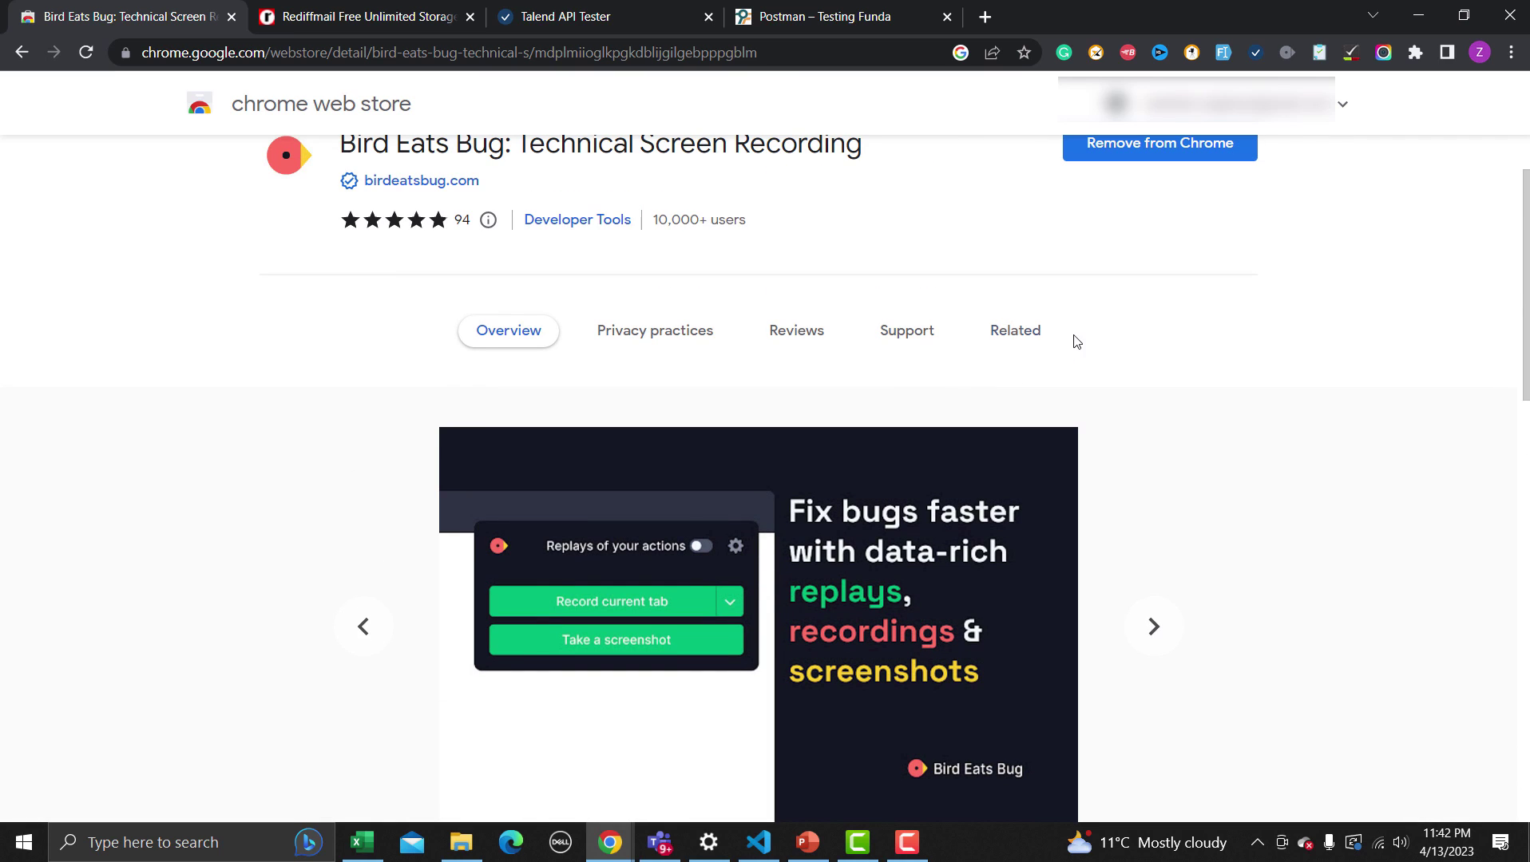
# Take a Bird Eats Bug screenshot of the Testing Funda Postman page
pyautogui.click(1286, 53)
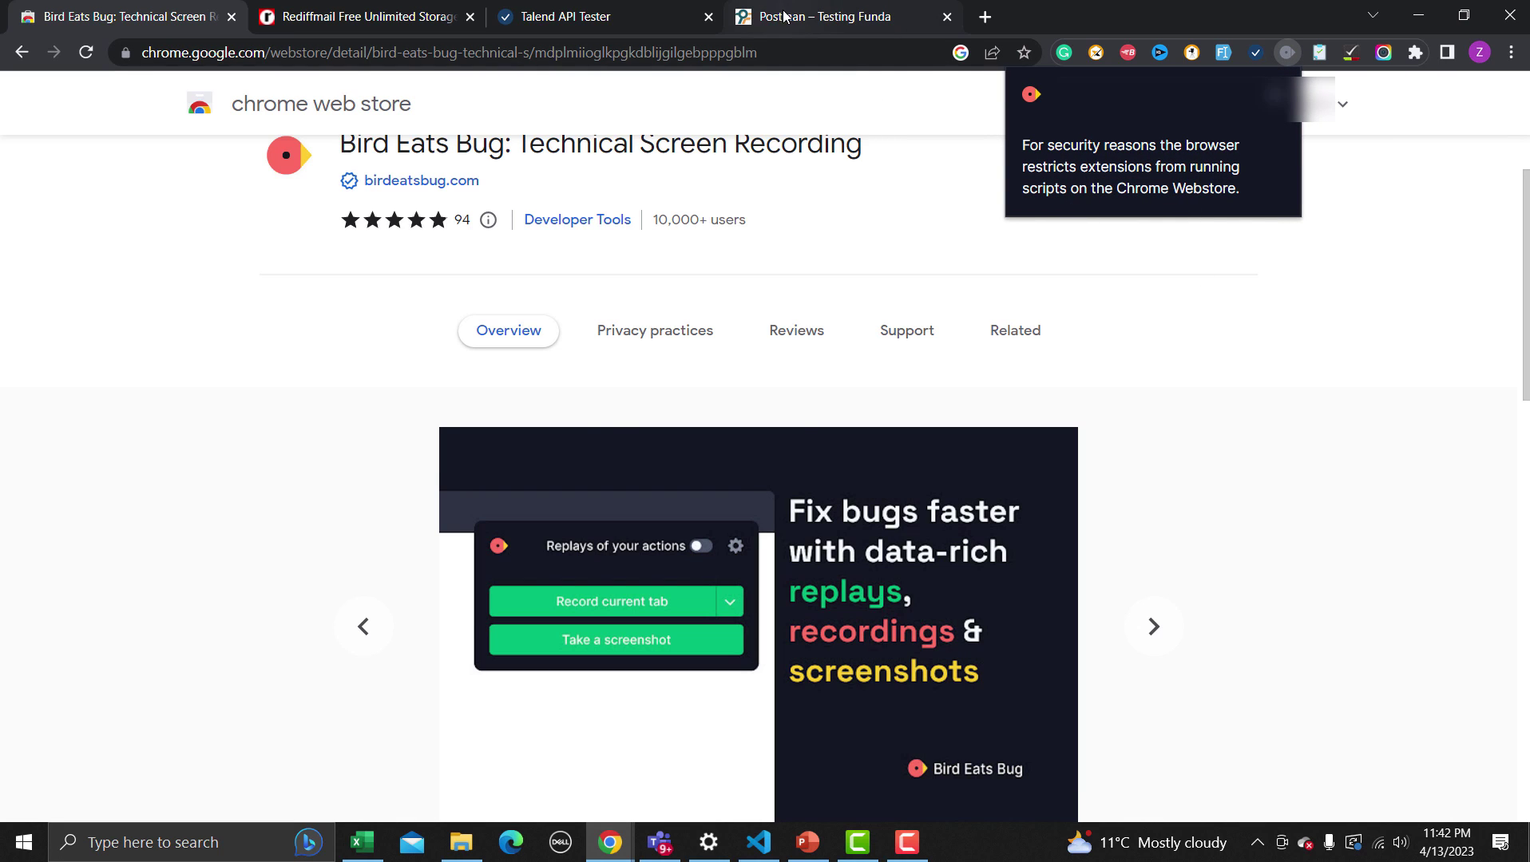
pyautogui.click(852, 17)
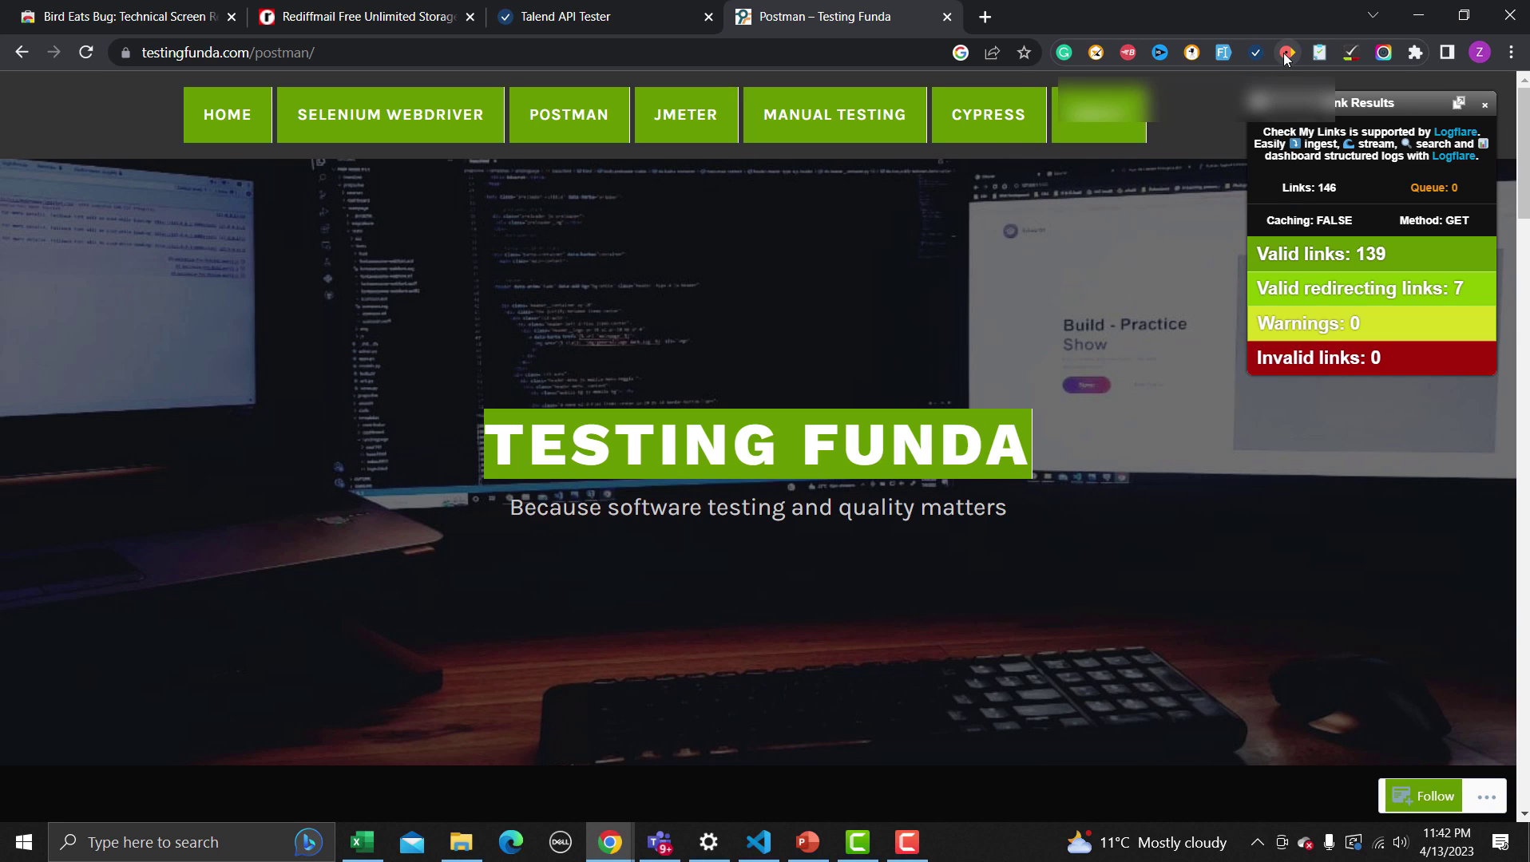
pyautogui.click(1286, 53)
pyautogui.click(1126, 155)
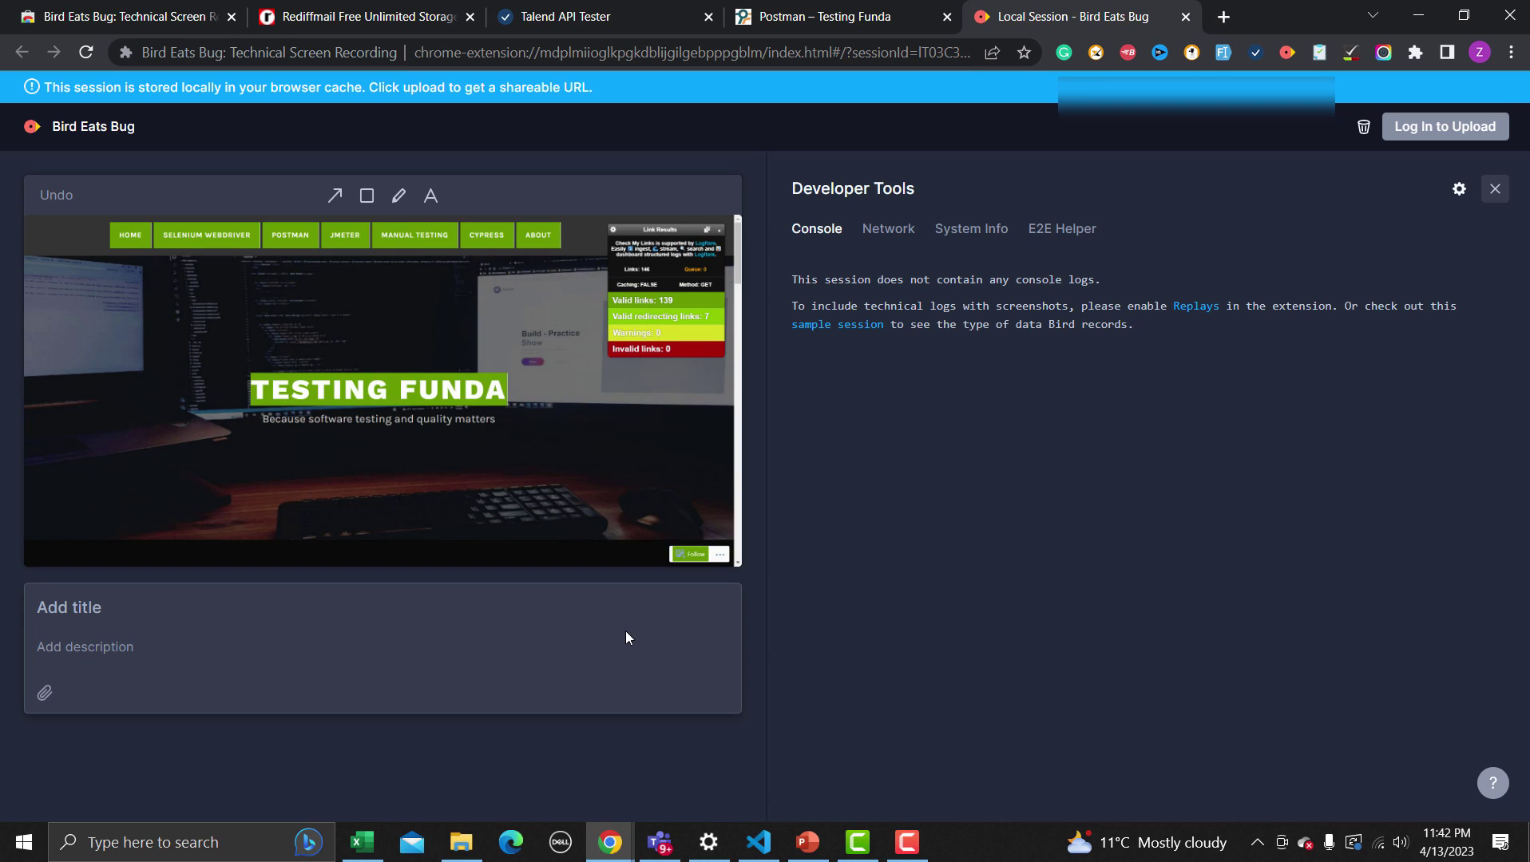
# Annotate the screenshot with a red box around TESTING FUNDA, an arrow and the label 'This is bug'
pyautogui.click(366, 196)
pyautogui.moveTo(225, 360)
pyautogui.mouseDown()
pyautogui.moveTo(293, 395)
pyautogui.moveTo(517, 434)
pyautogui.mouseUp()
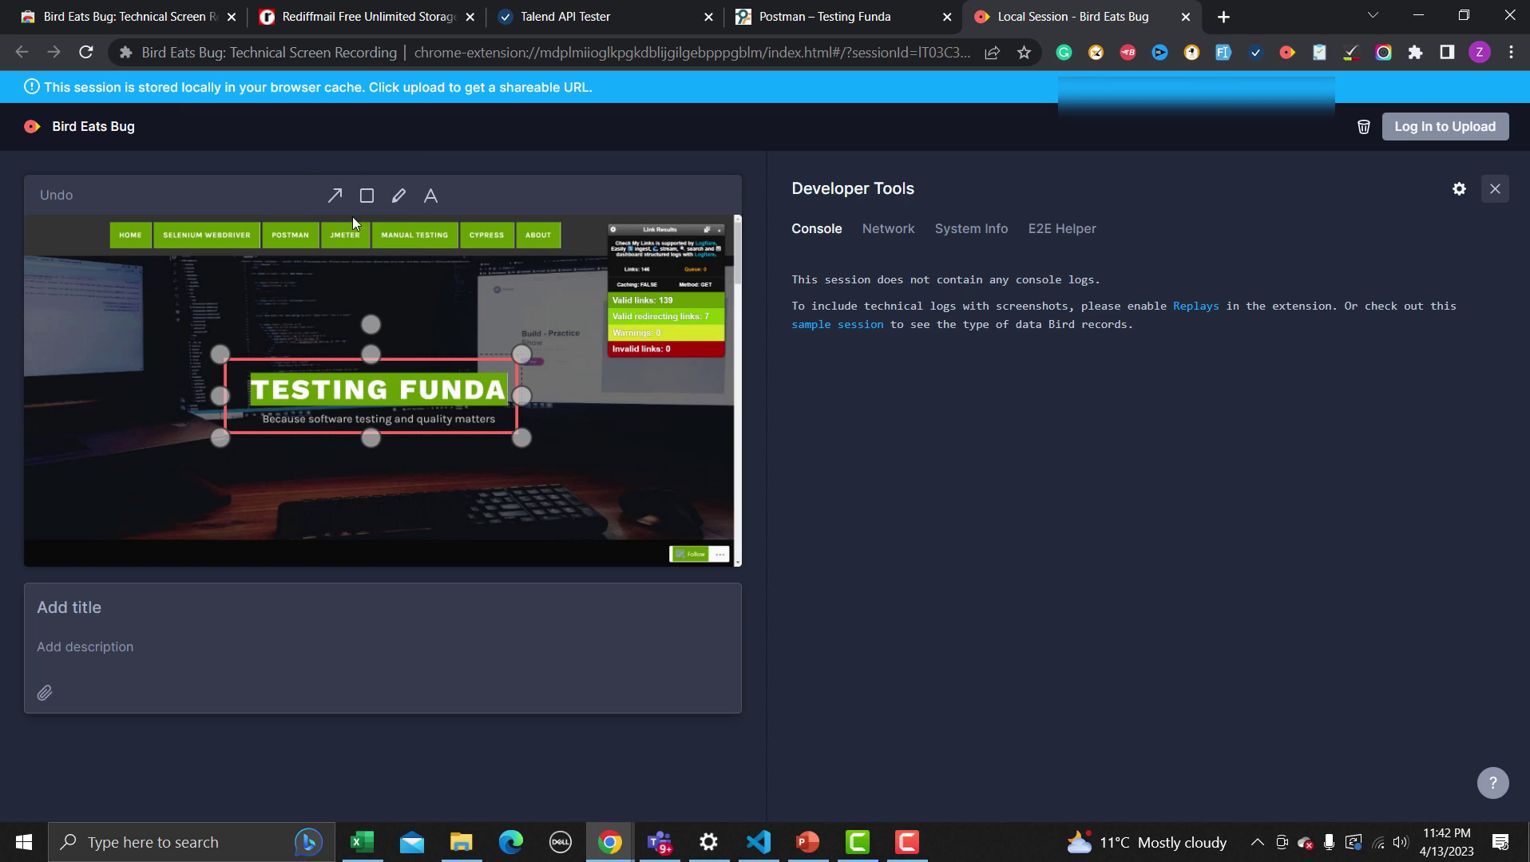
pyautogui.click(335, 196)
pyautogui.moveTo(181, 512); pyautogui.dragTo(435, 448)
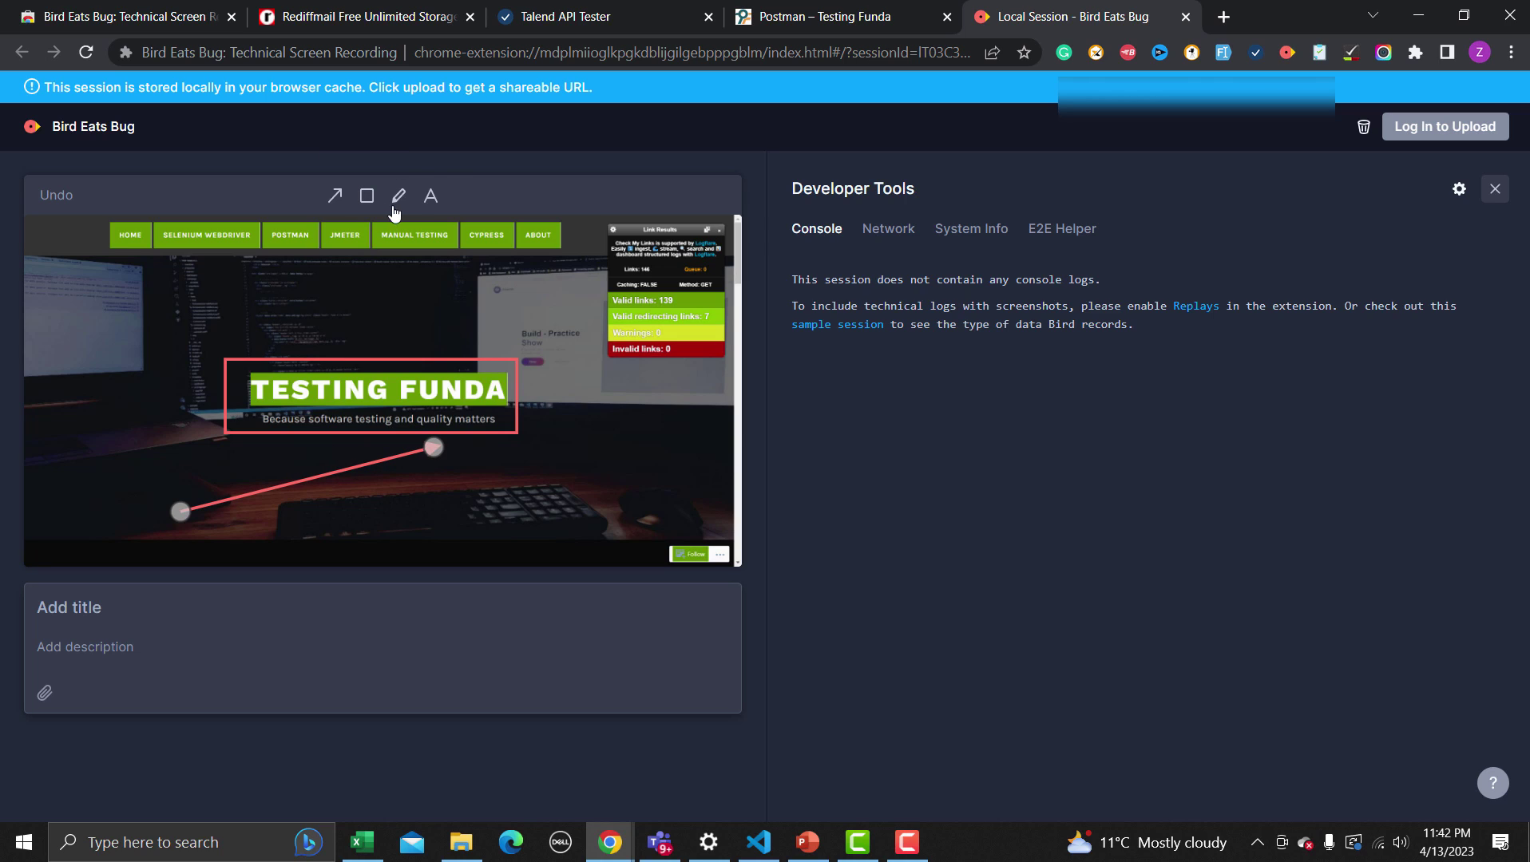
pyautogui.click(430, 196)
pyautogui.click(90, 511)
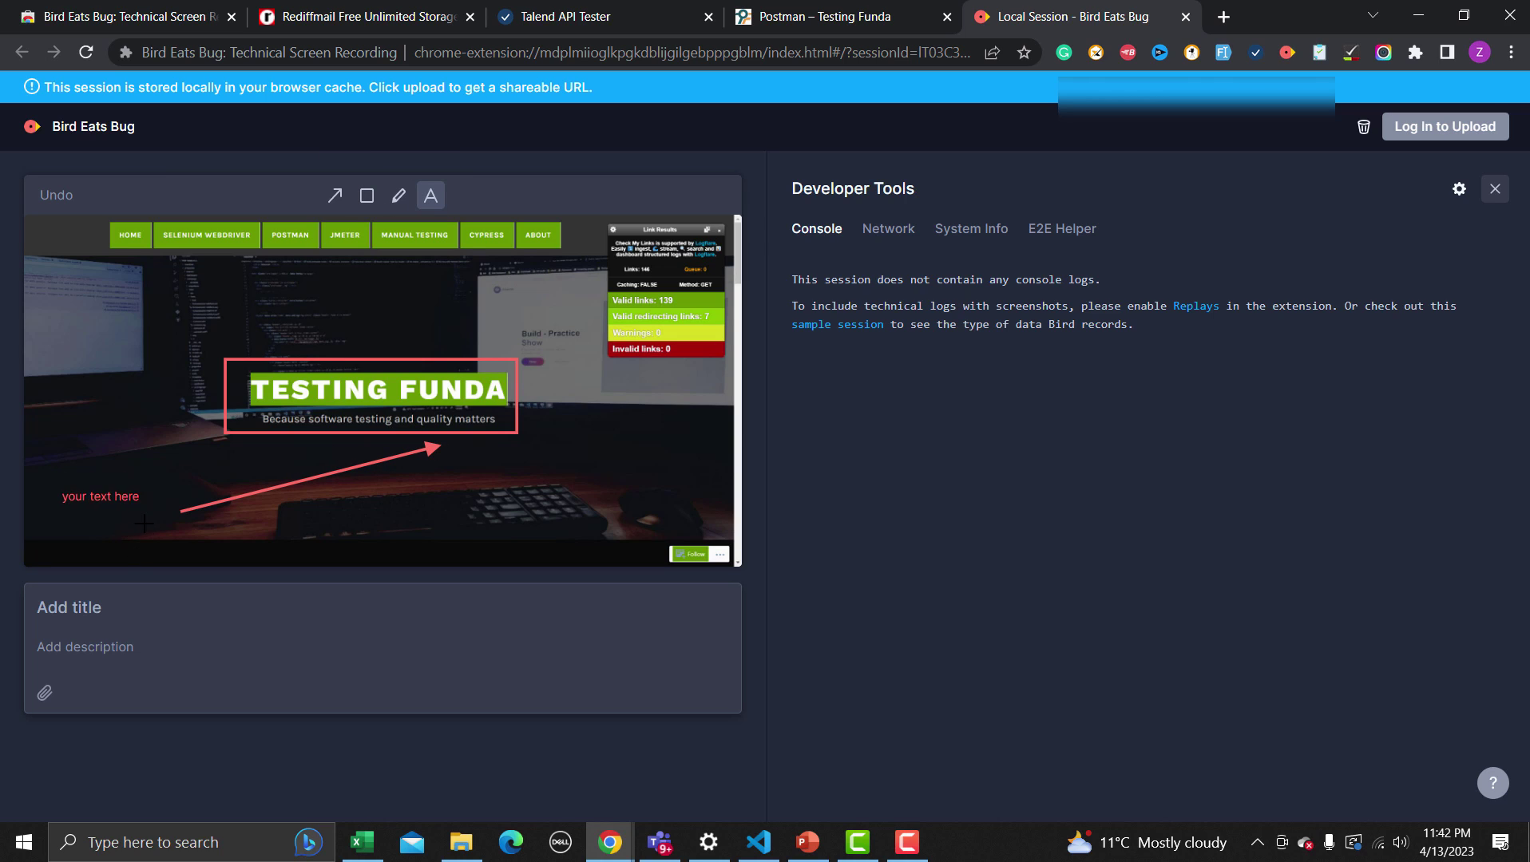
pyautogui.doubleClick(105, 507)
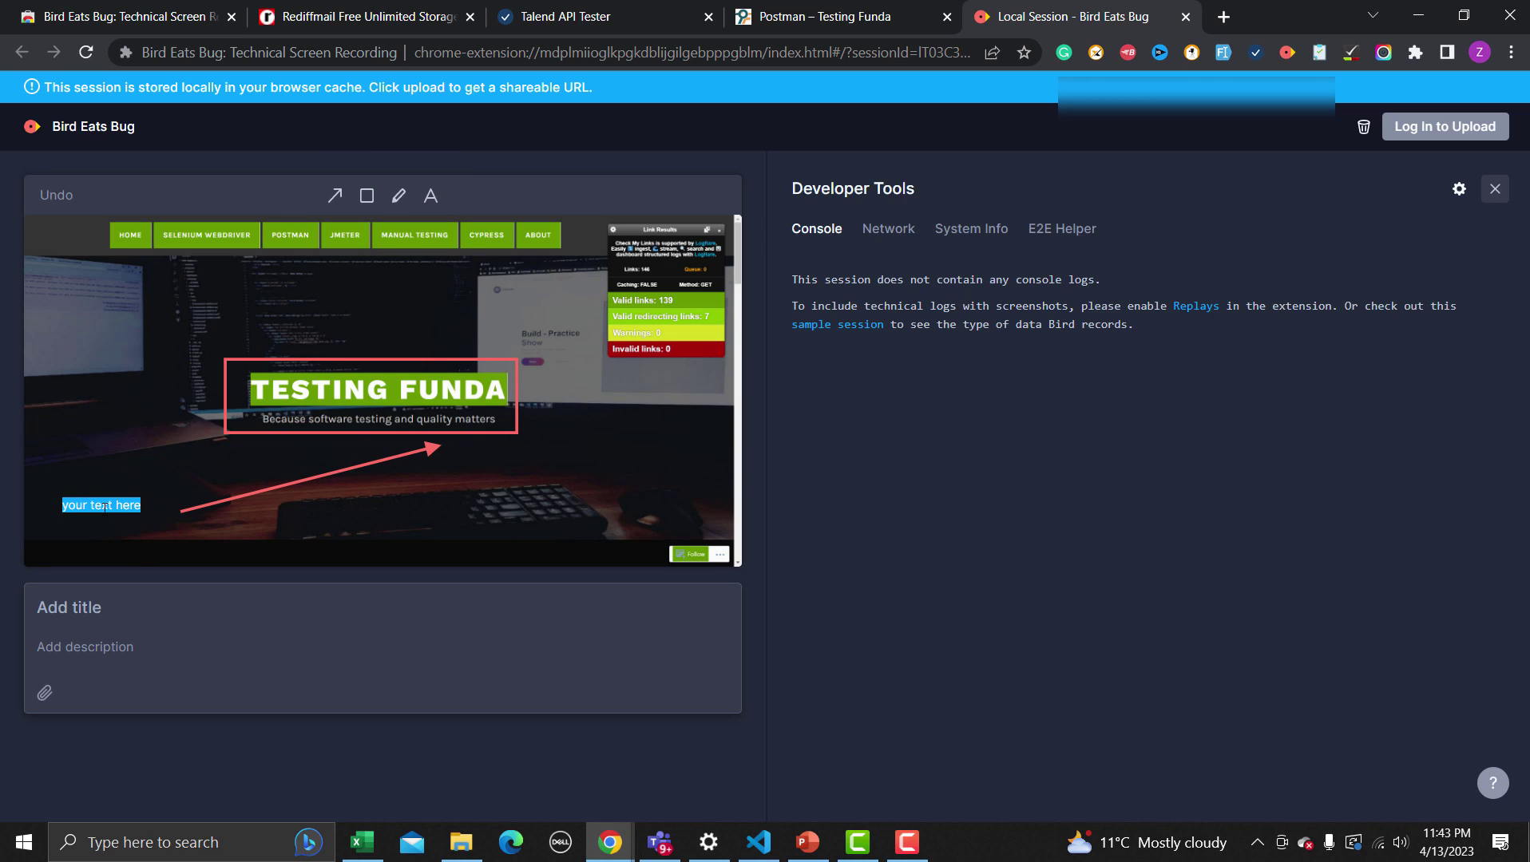
pyautogui.write('This is bug')
# Title the capture 'This is a bug', enter 'Add description', and return to the store tab
pyautogui.click(84, 612)
pyautogui.write('Thi')
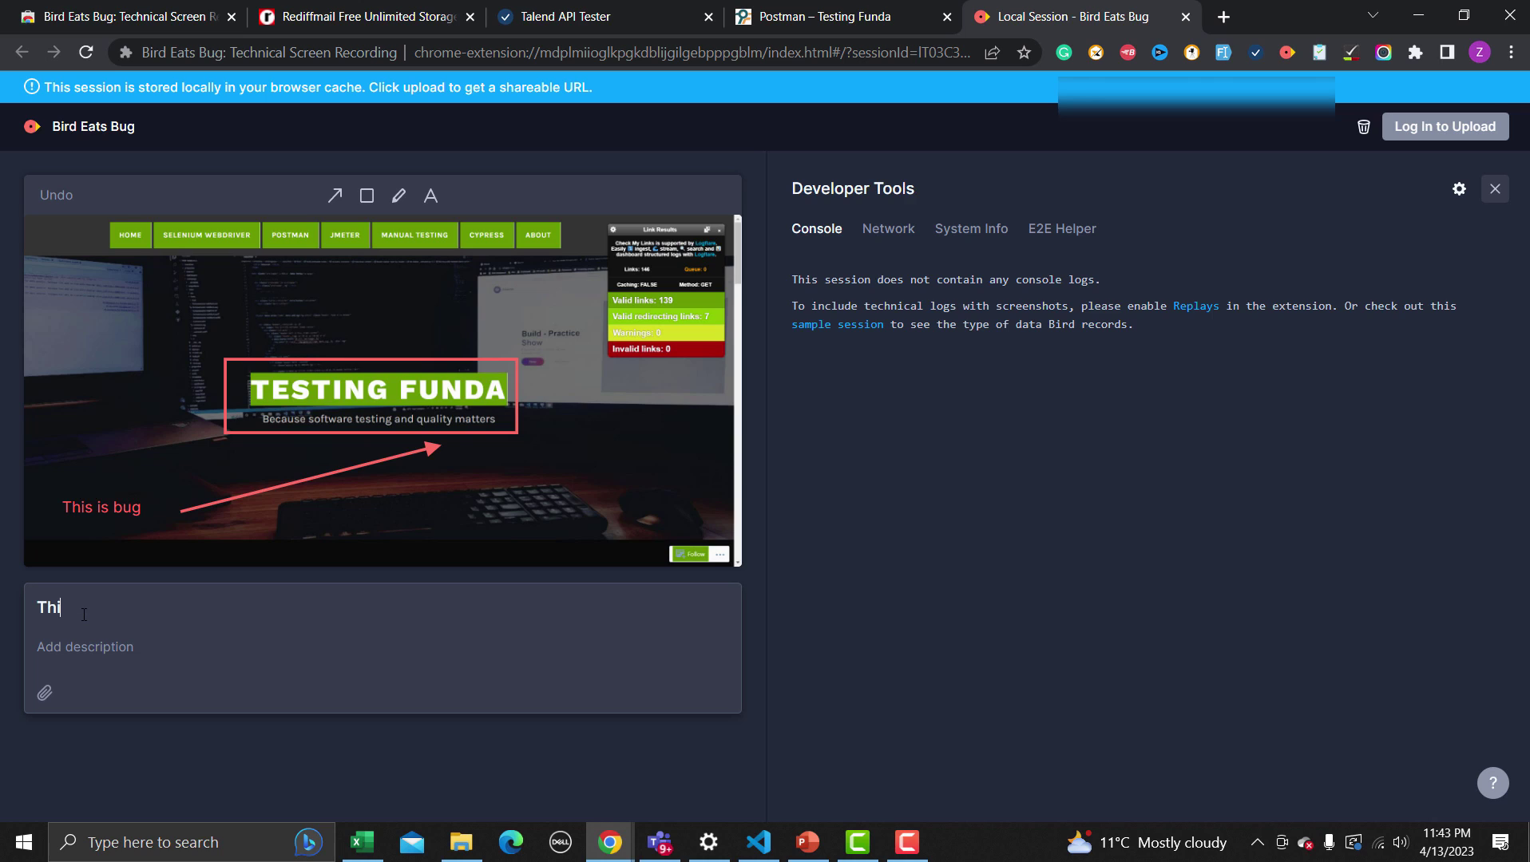
pyautogui.write('s is a bug')
pyautogui.click(84, 638)
pyautogui.write('Add description')
pyautogui.click(160, 11)
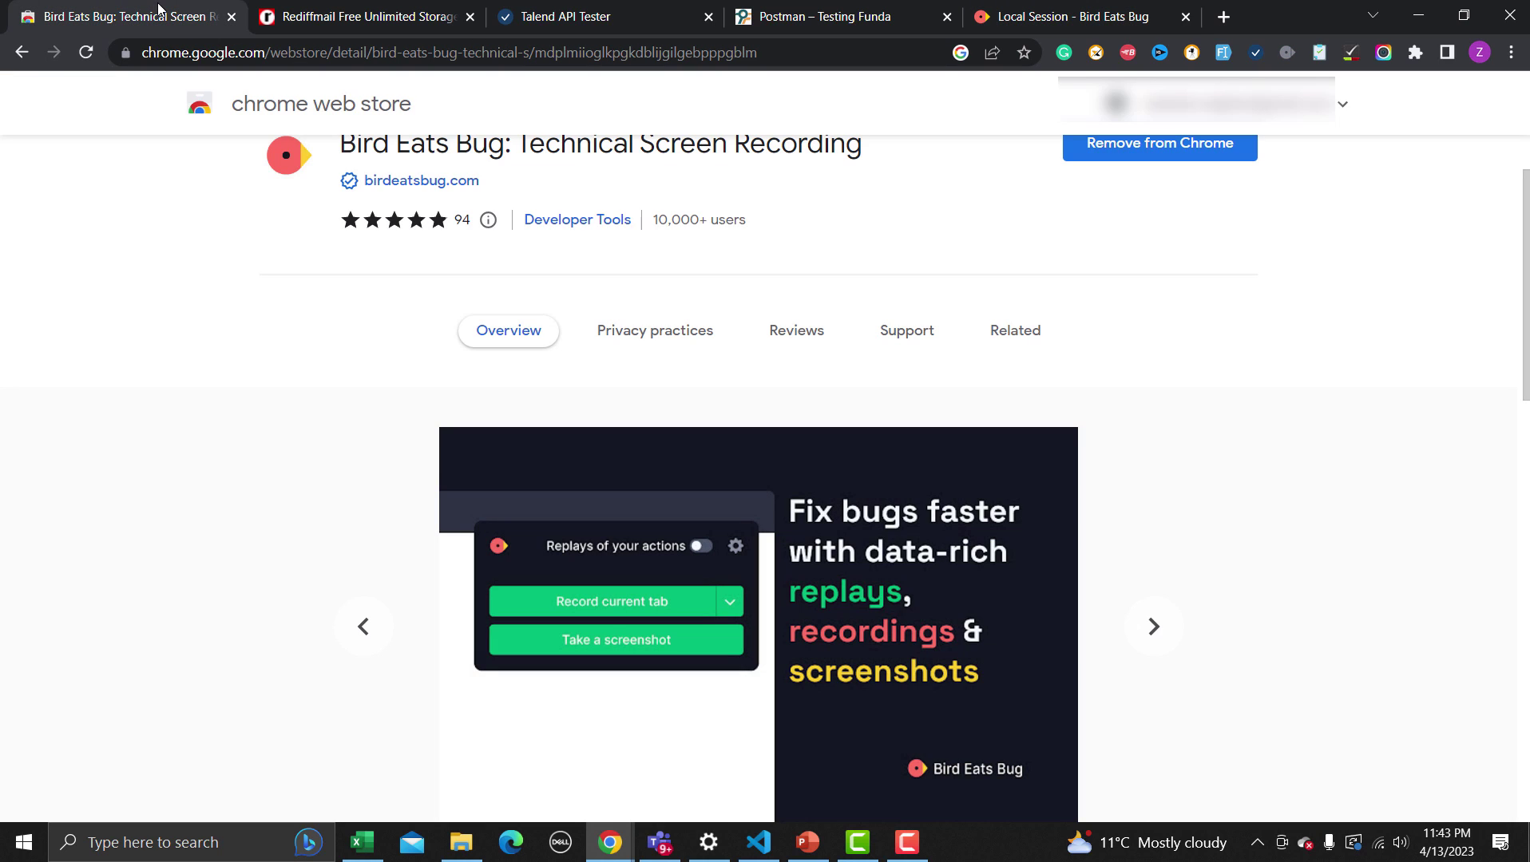
# Search the Web Store for 'Awesome Screenshot ad screen recorder'
pyautogui.click(22, 52)
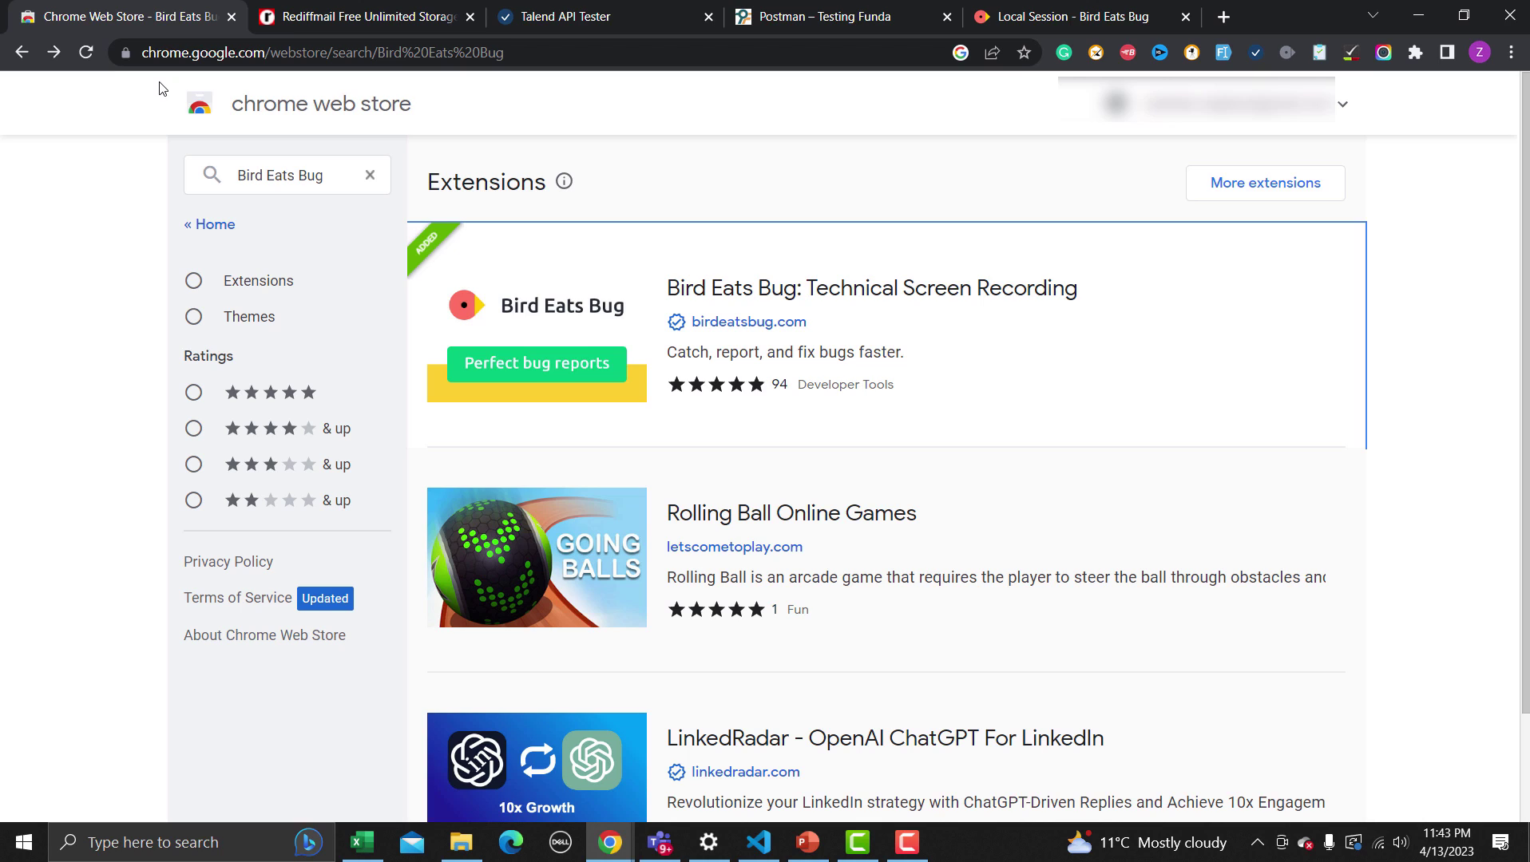
pyautogui.click(243, 177)
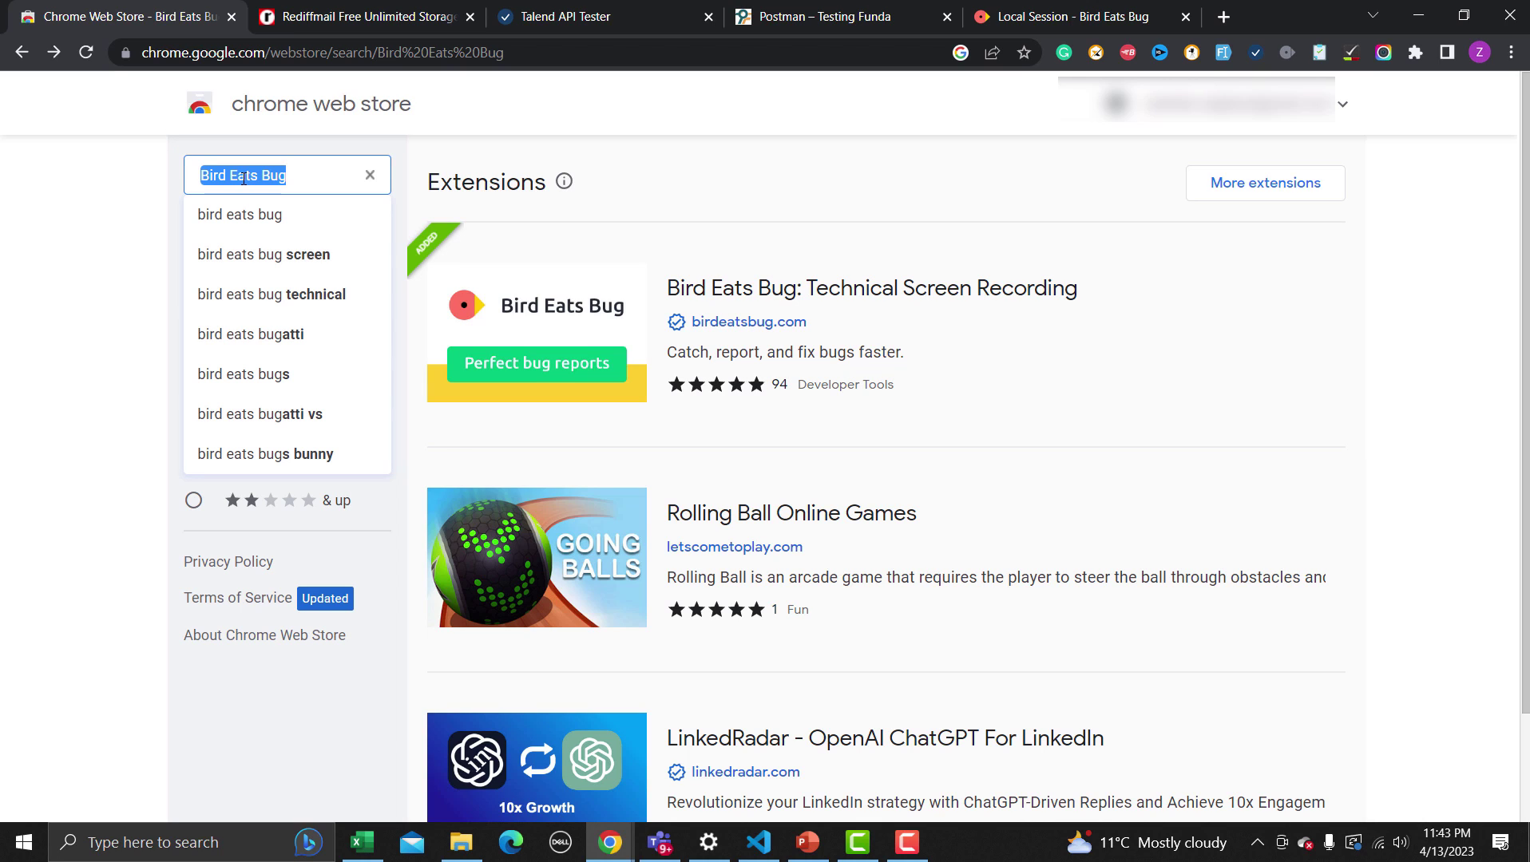
pyautogui.write('Awsom')
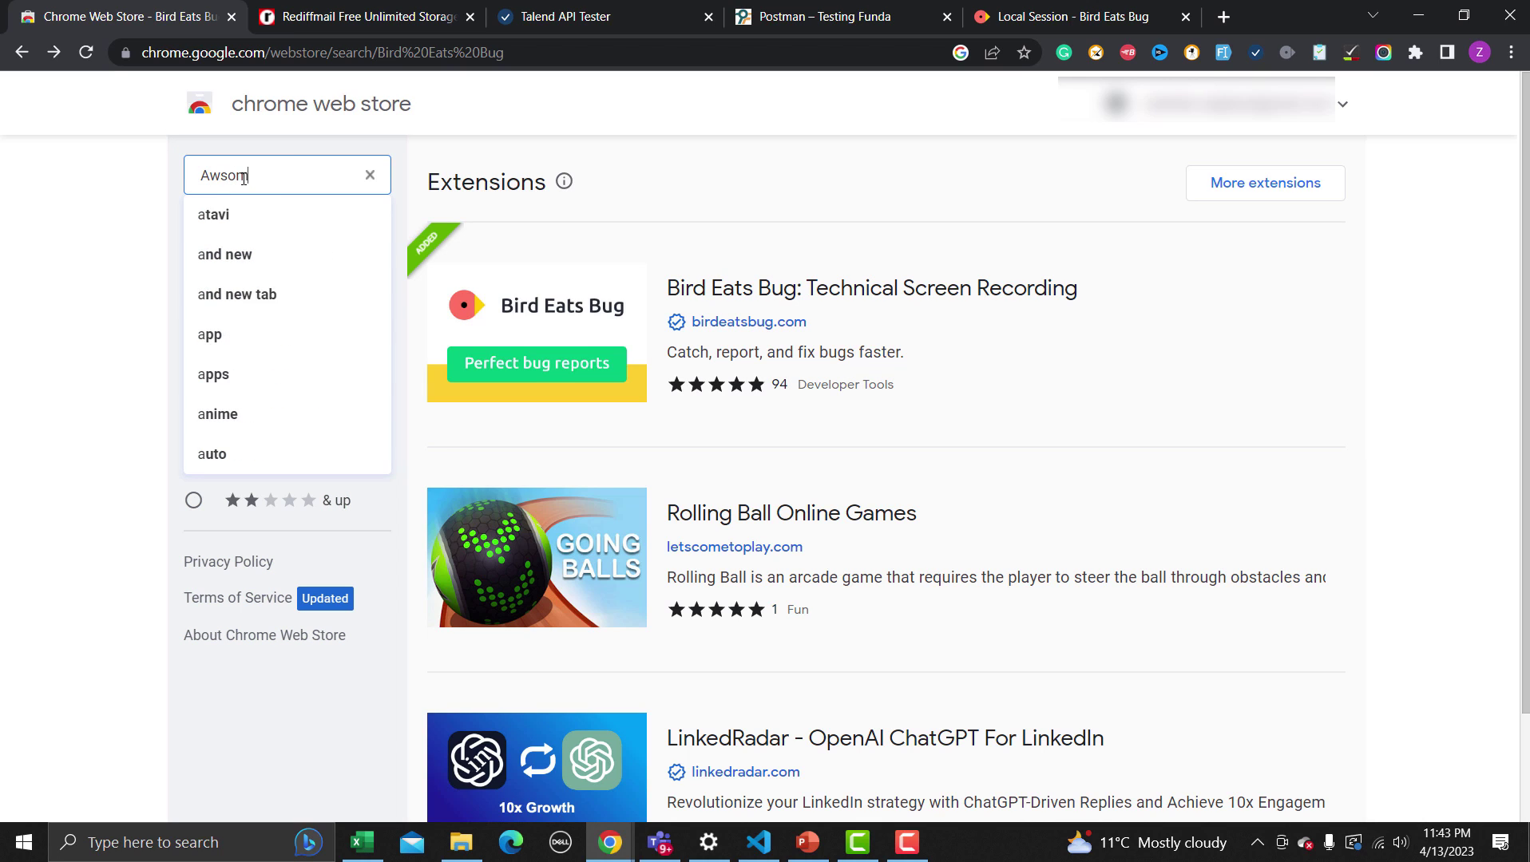
pyautogui.press('BackSpace')
pyautogui.press('BackSpace')
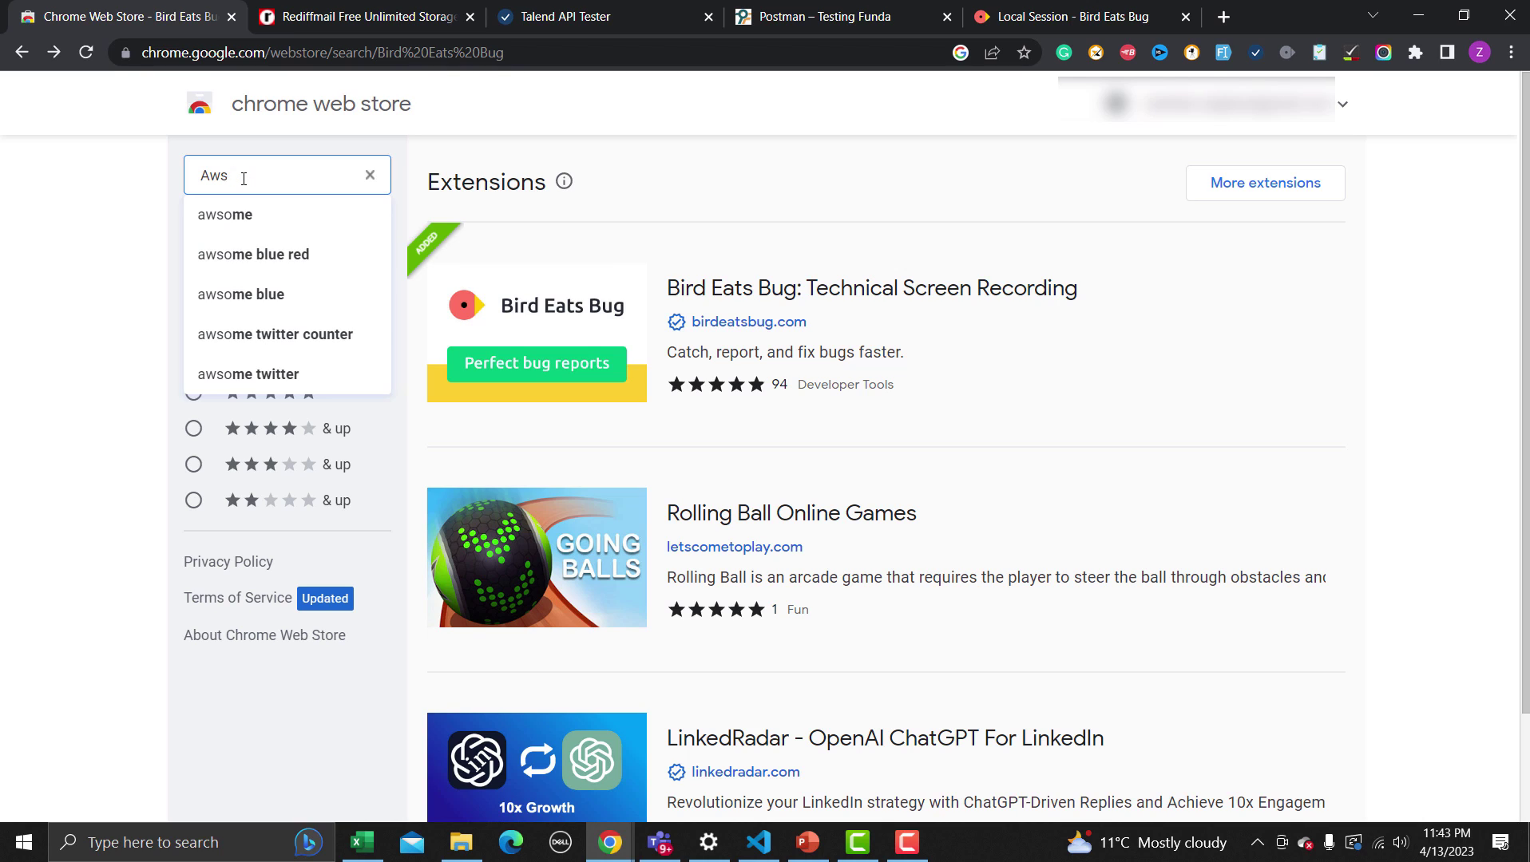
pyautogui.write('esome')
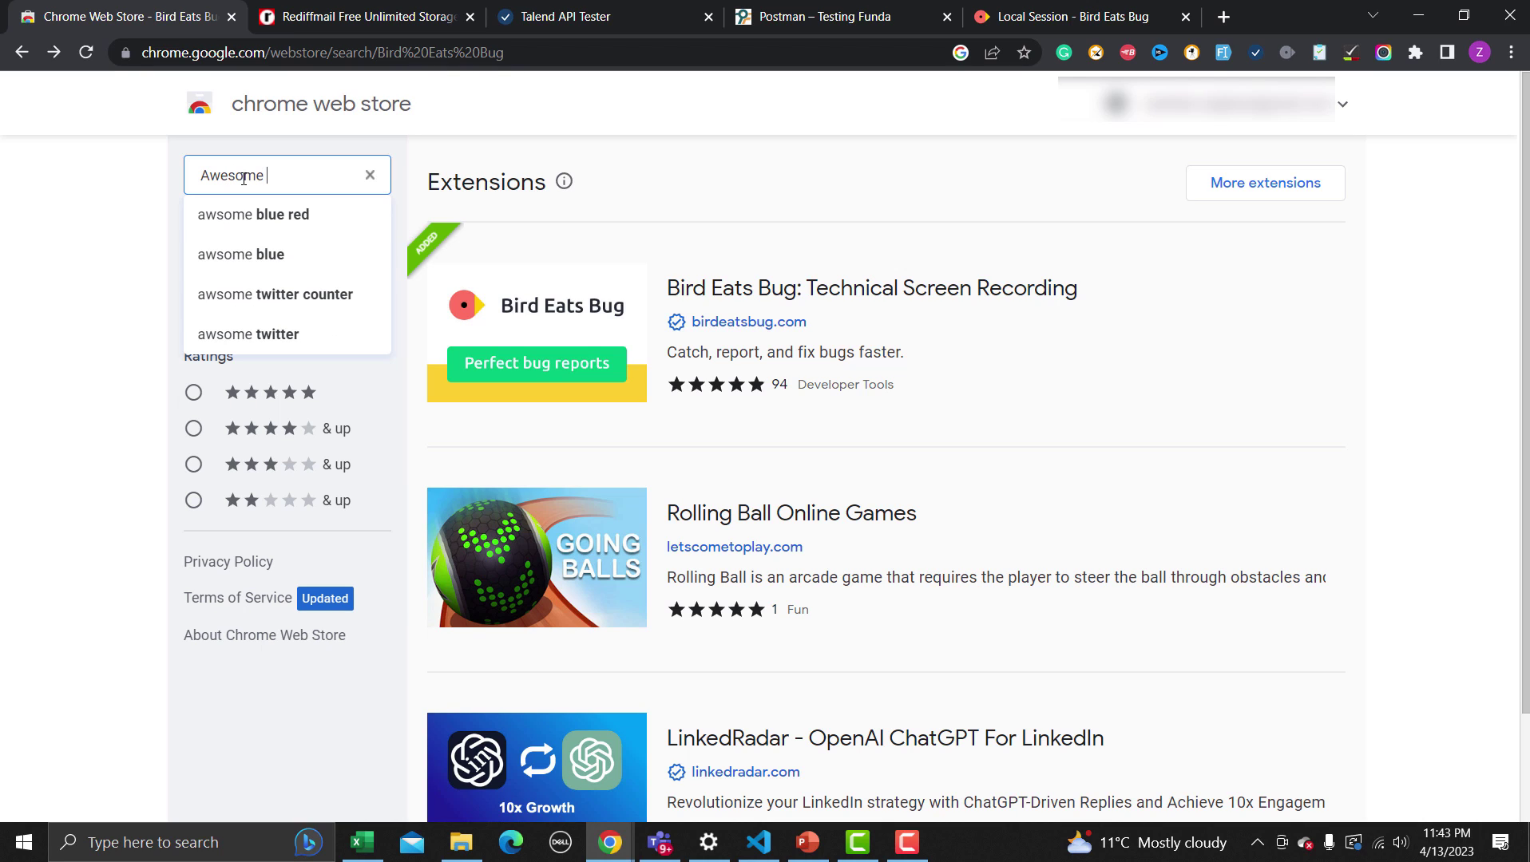
pyautogui.write(' Scree')
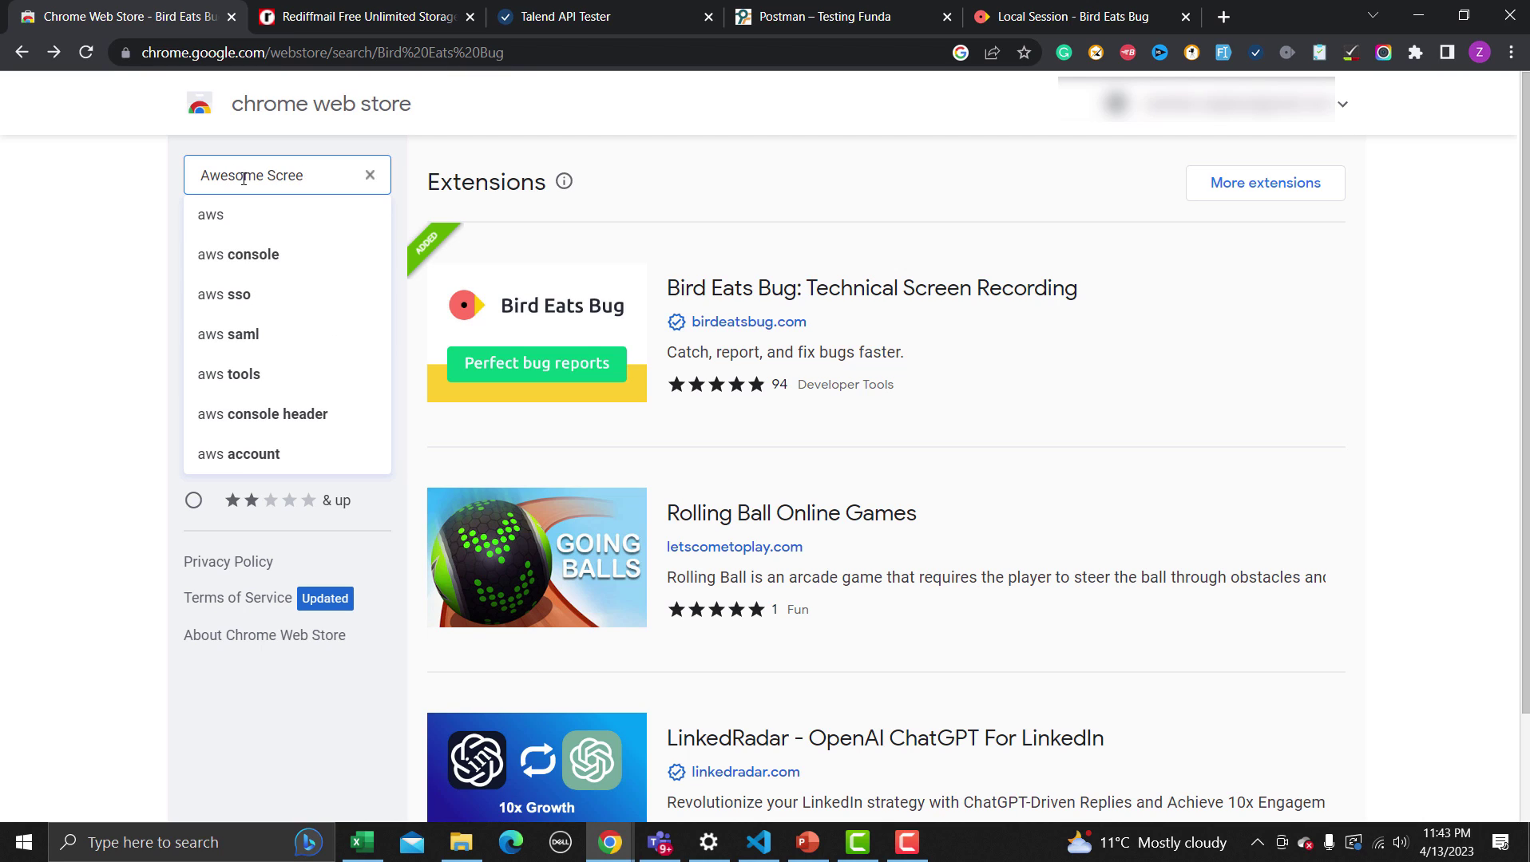
pyautogui.write('nshot')
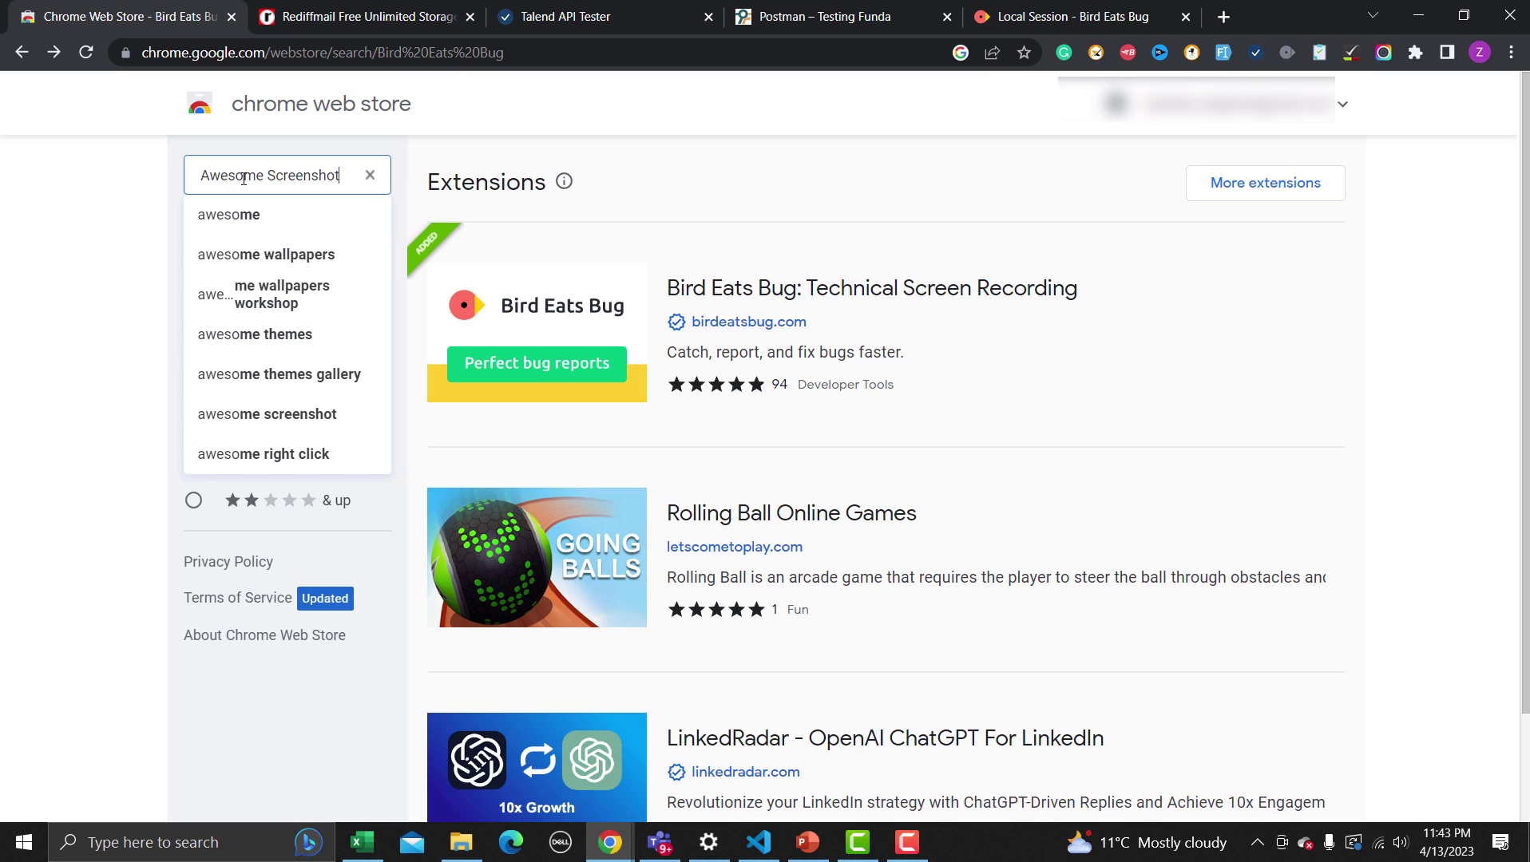
pyautogui.write(' ad scre')
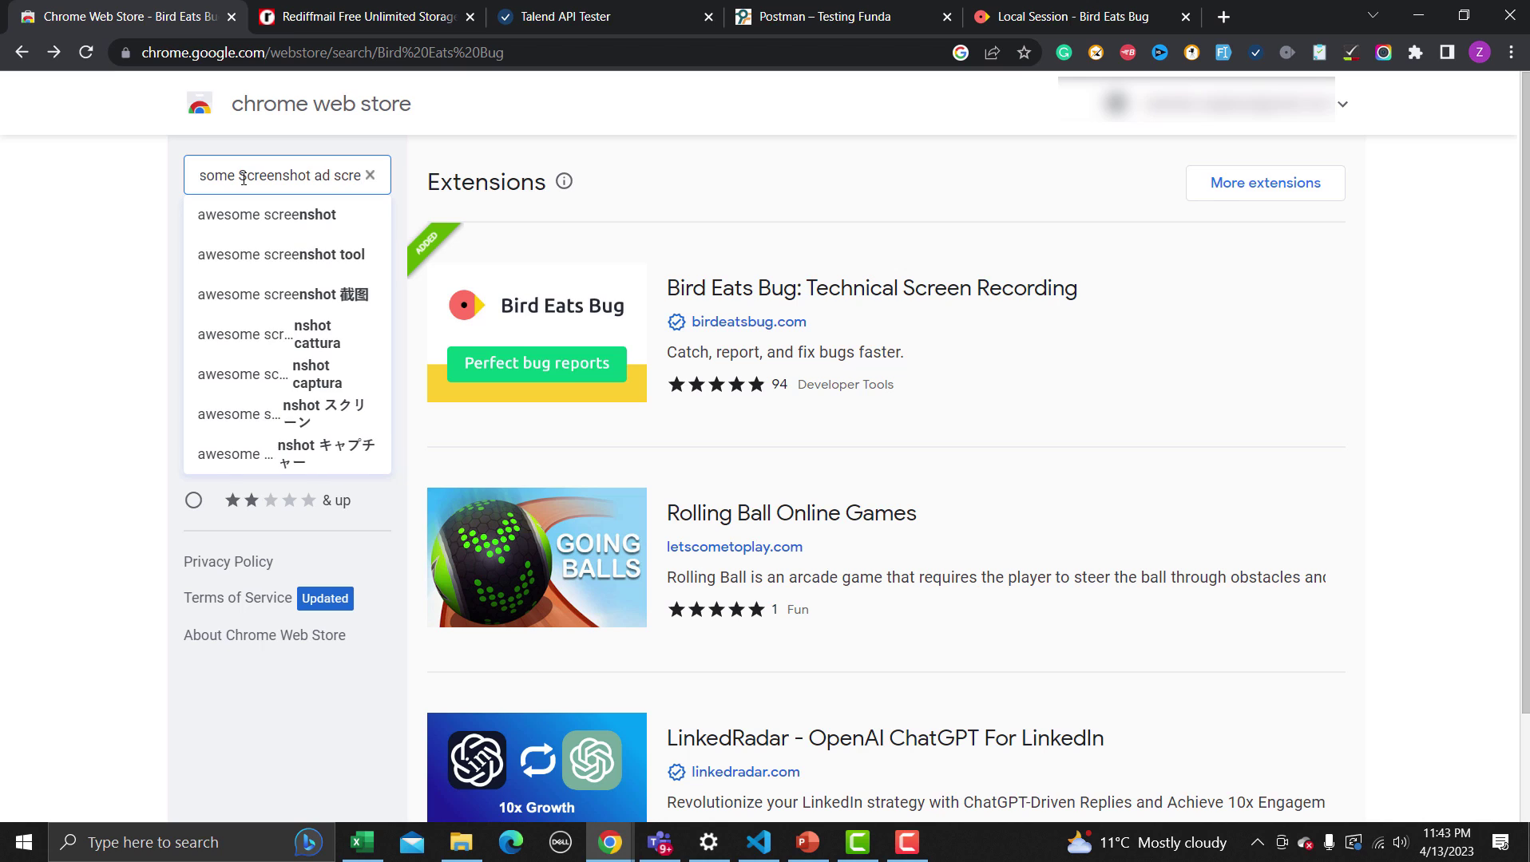
pyautogui.write('en recorder')
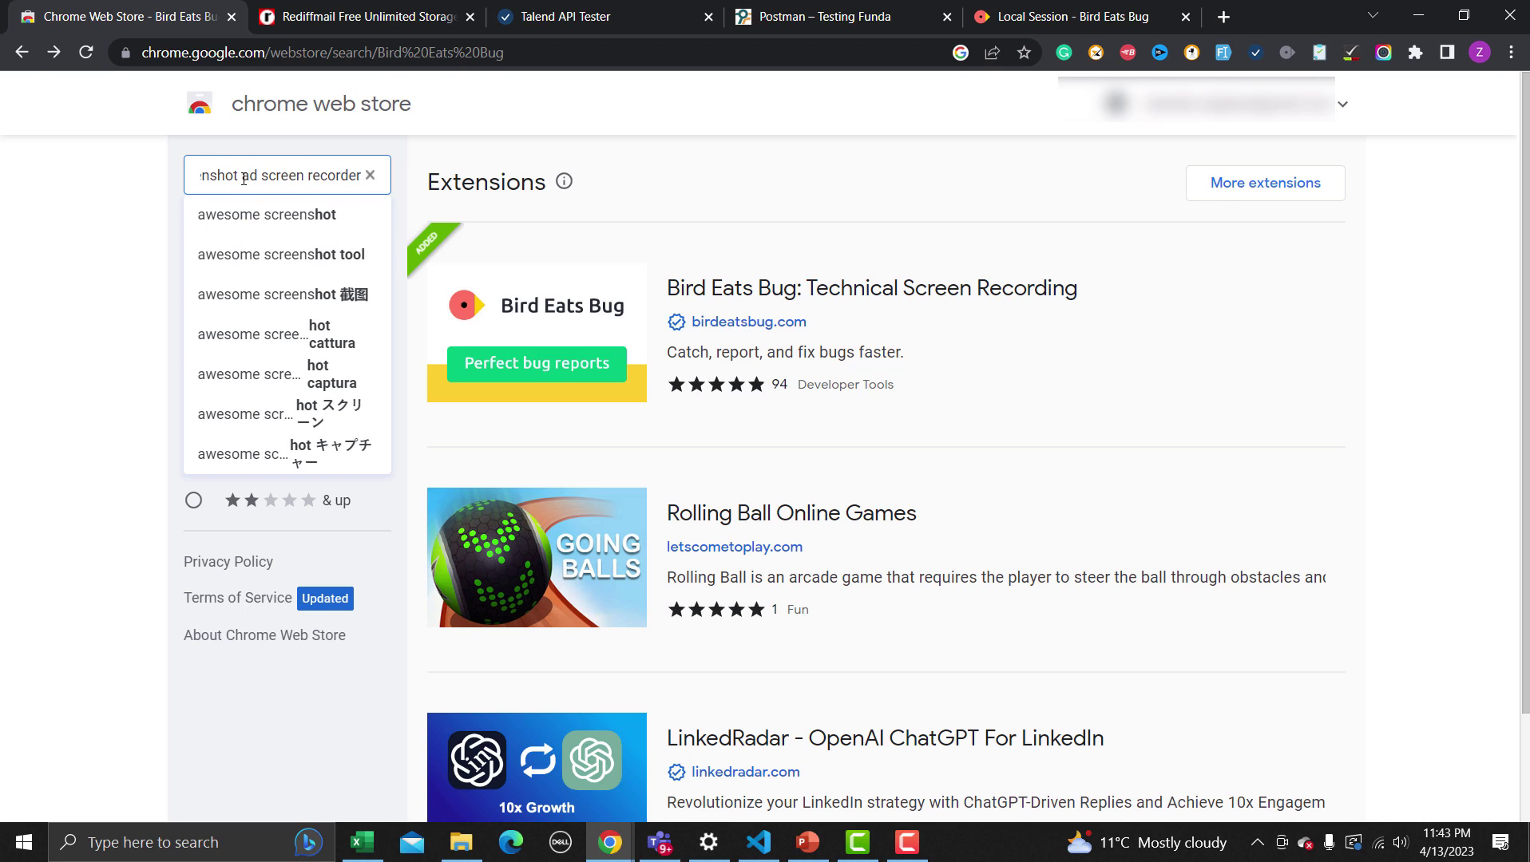
pyautogui.press('Return')
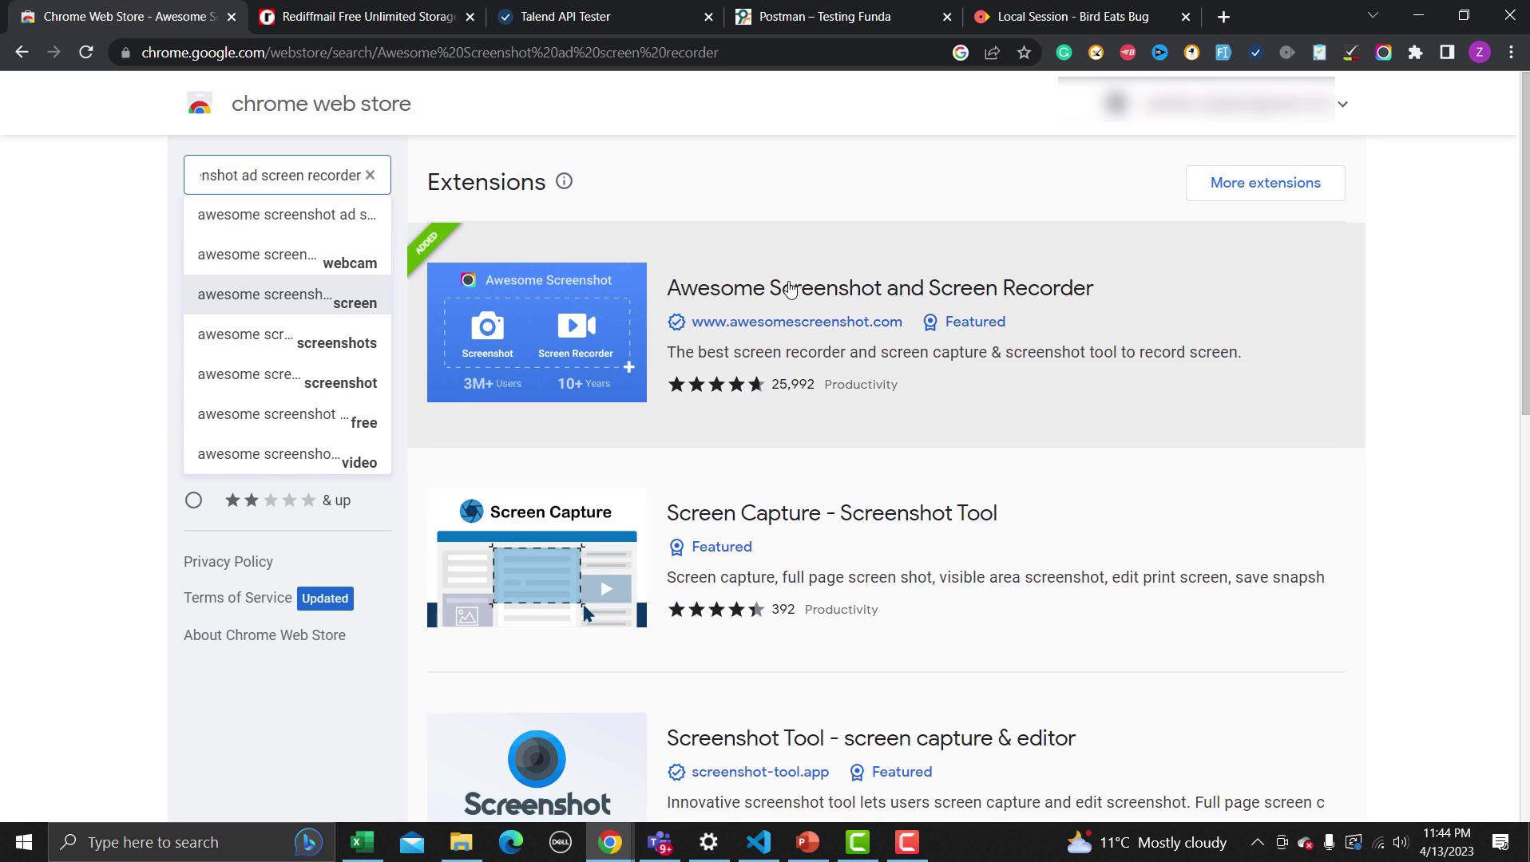
# Open the Awesome Screenshot and Screen Recorder listing and read its Overview description
pyautogui.click(790, 289)
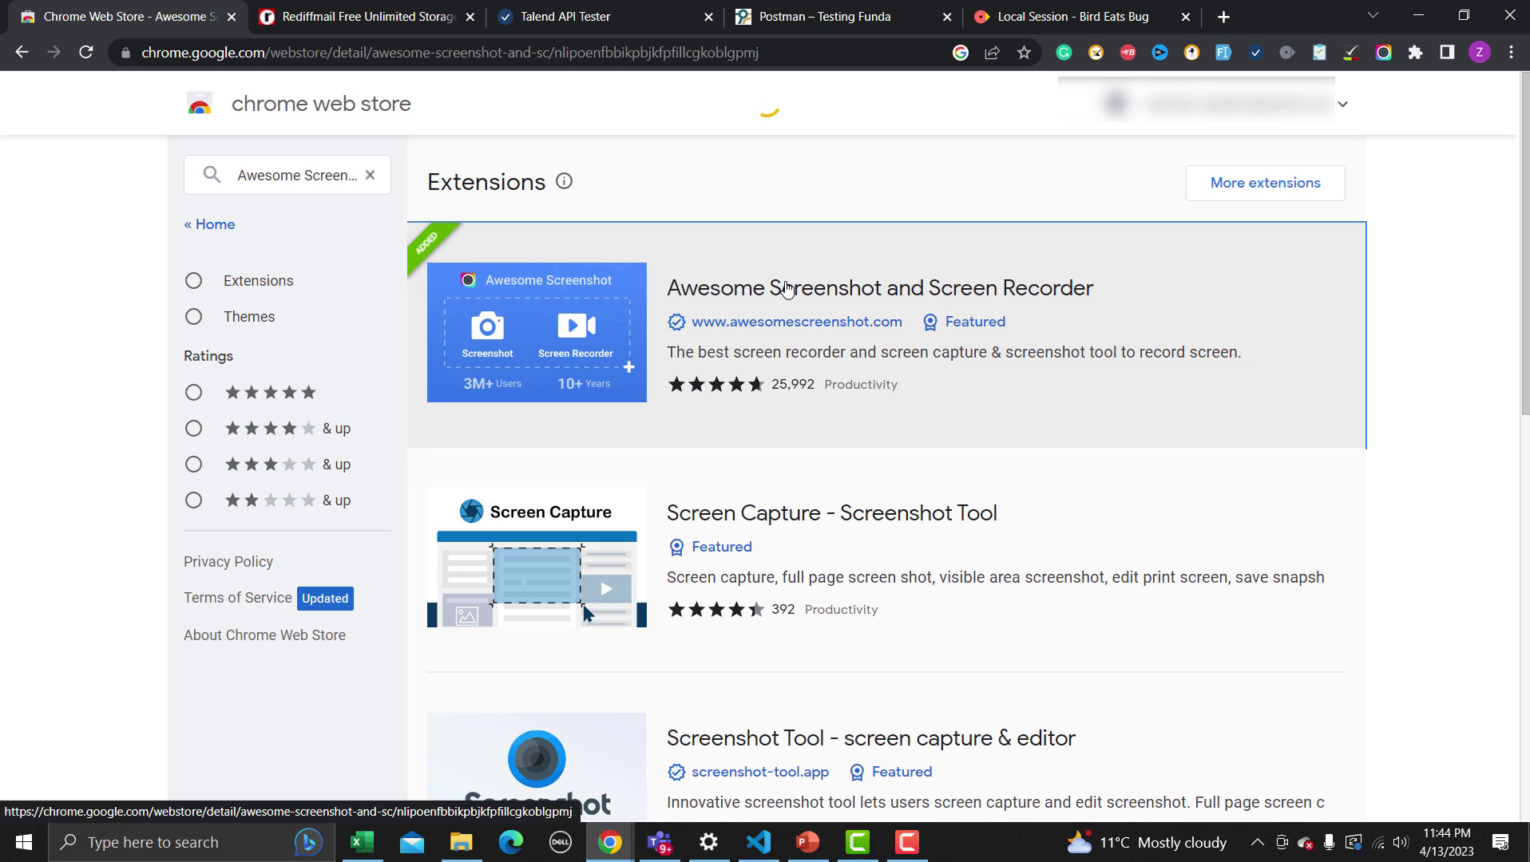
pyautogui.scroll(-3, 786, 302)
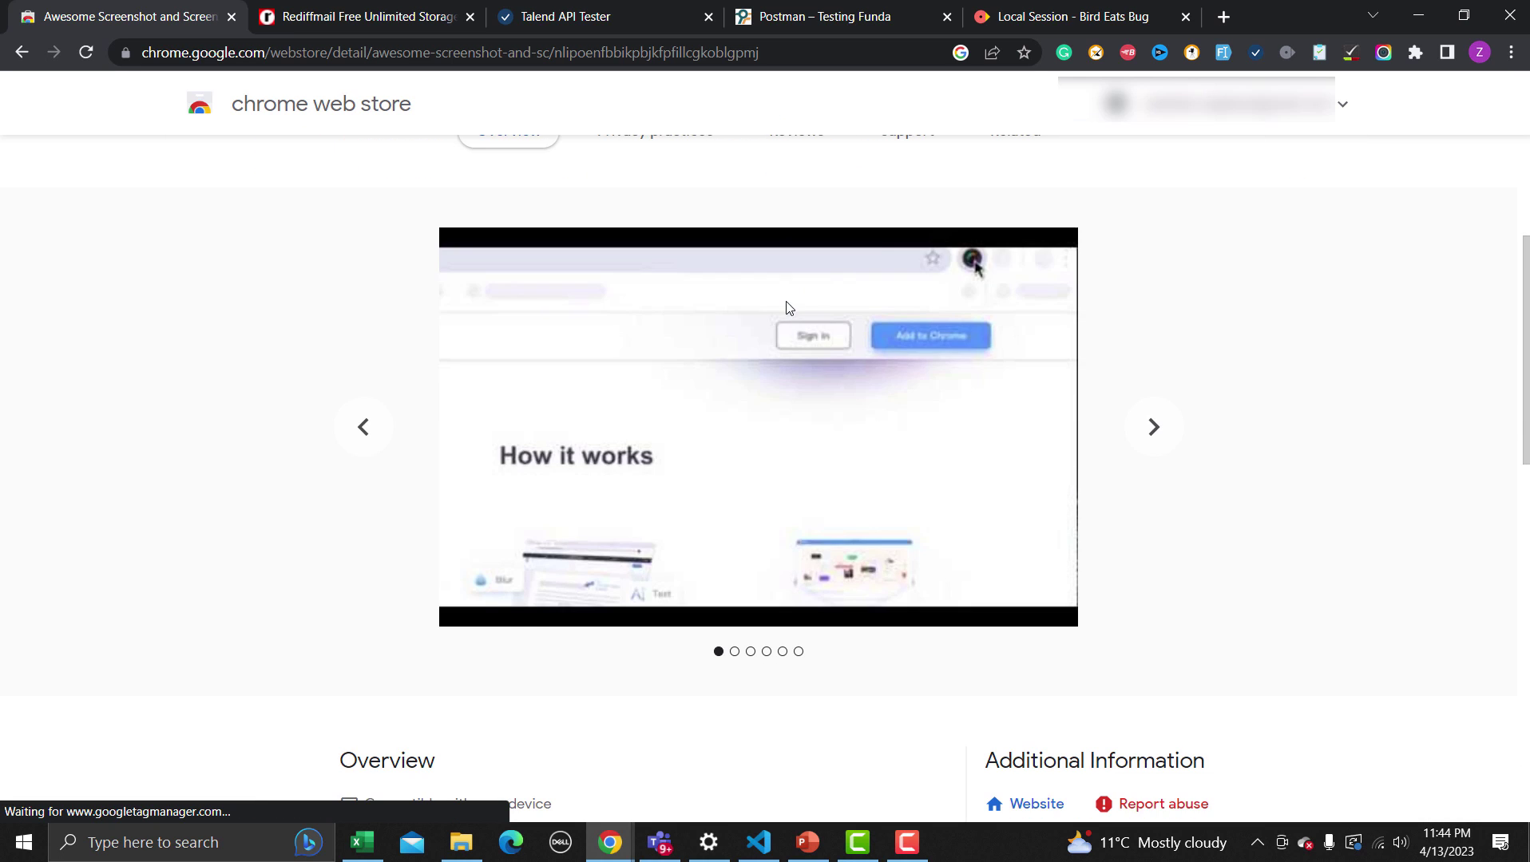
pyautogui.scroll(-9, 775, 375)
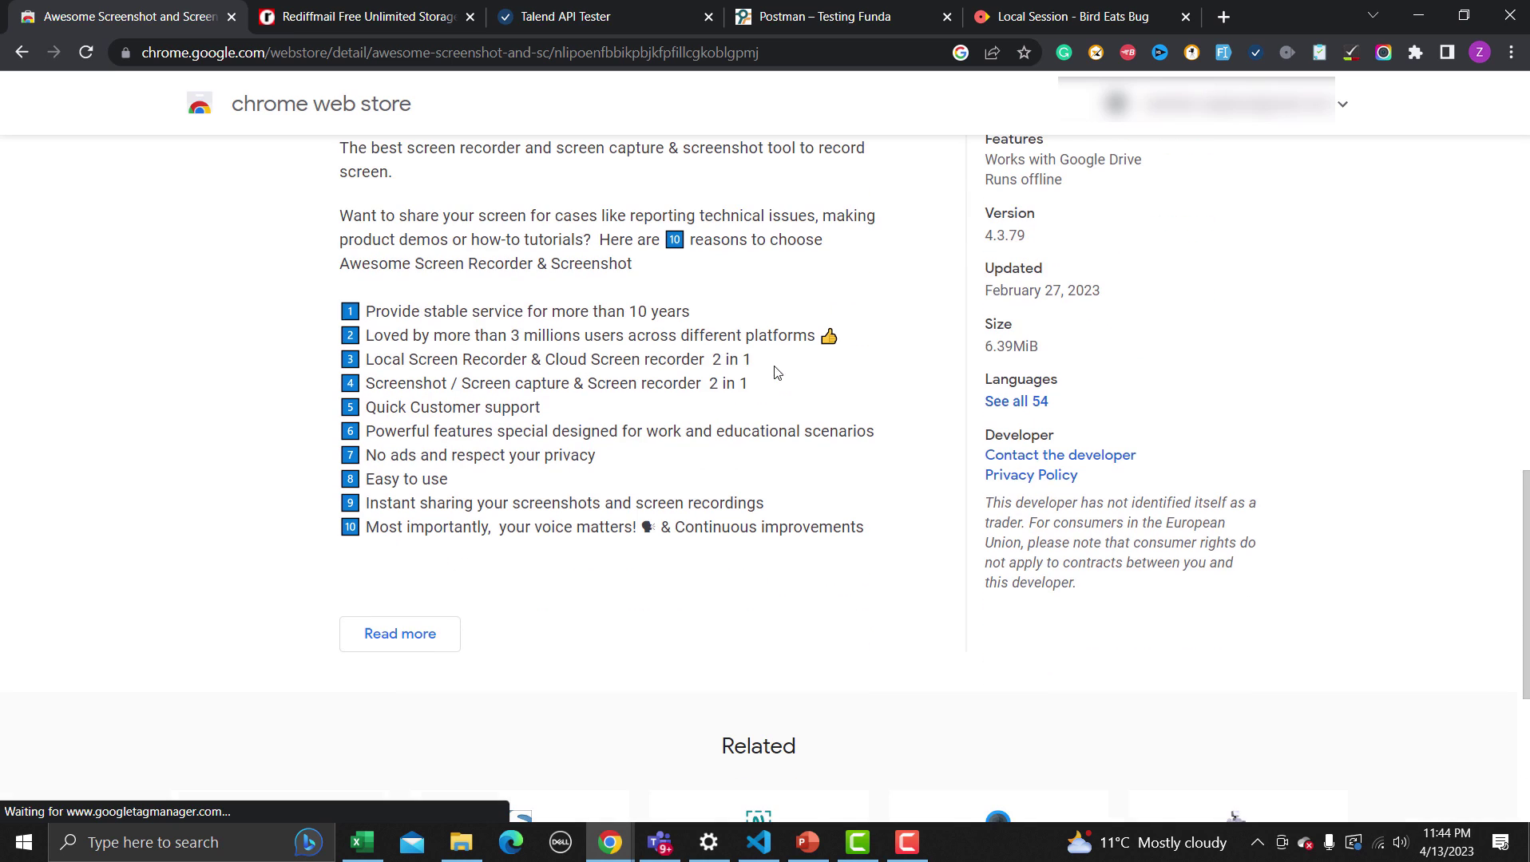
pyautogui.moveTo(489, 311); pyautogui.dragTo(695, 315)
pyautogui.scroll(-3, 662, 358)
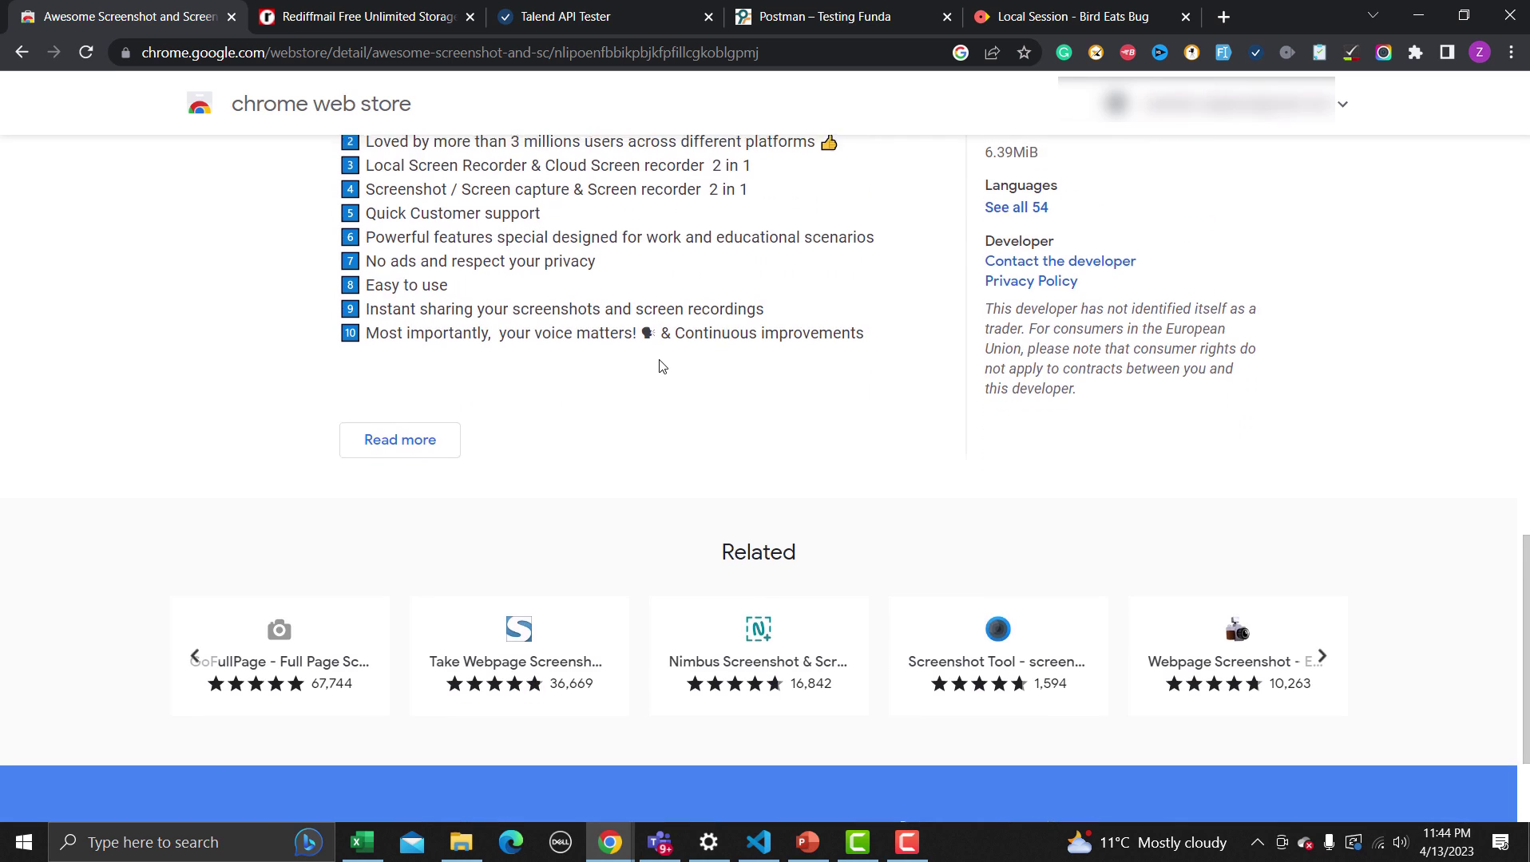
pyautogui.scroll(5, 661, 363)
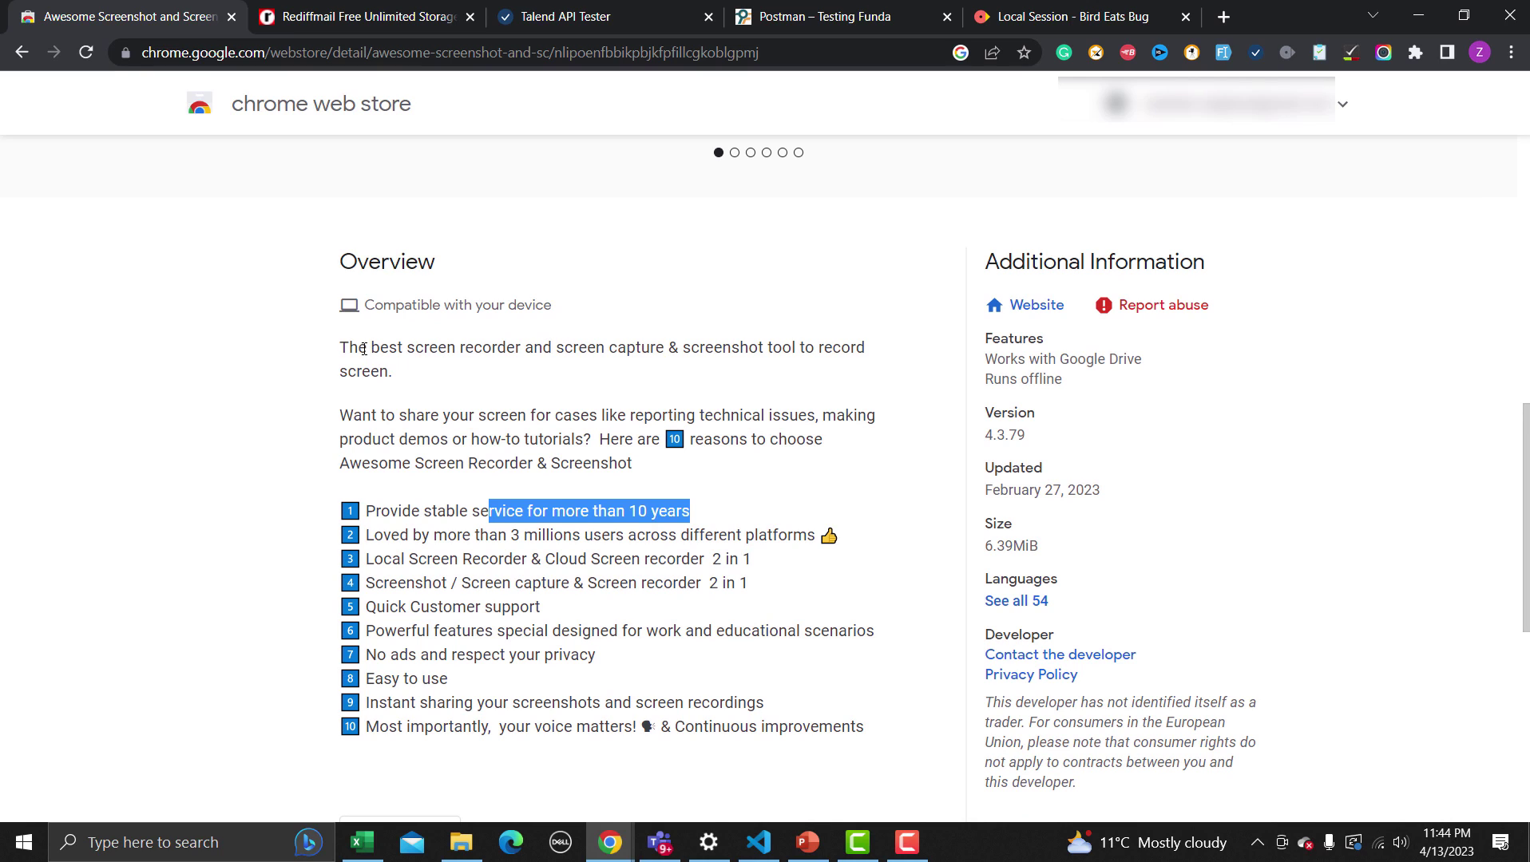
pyautogui.moveTo(367, 352); pyautogui.dragTo(734, 369)
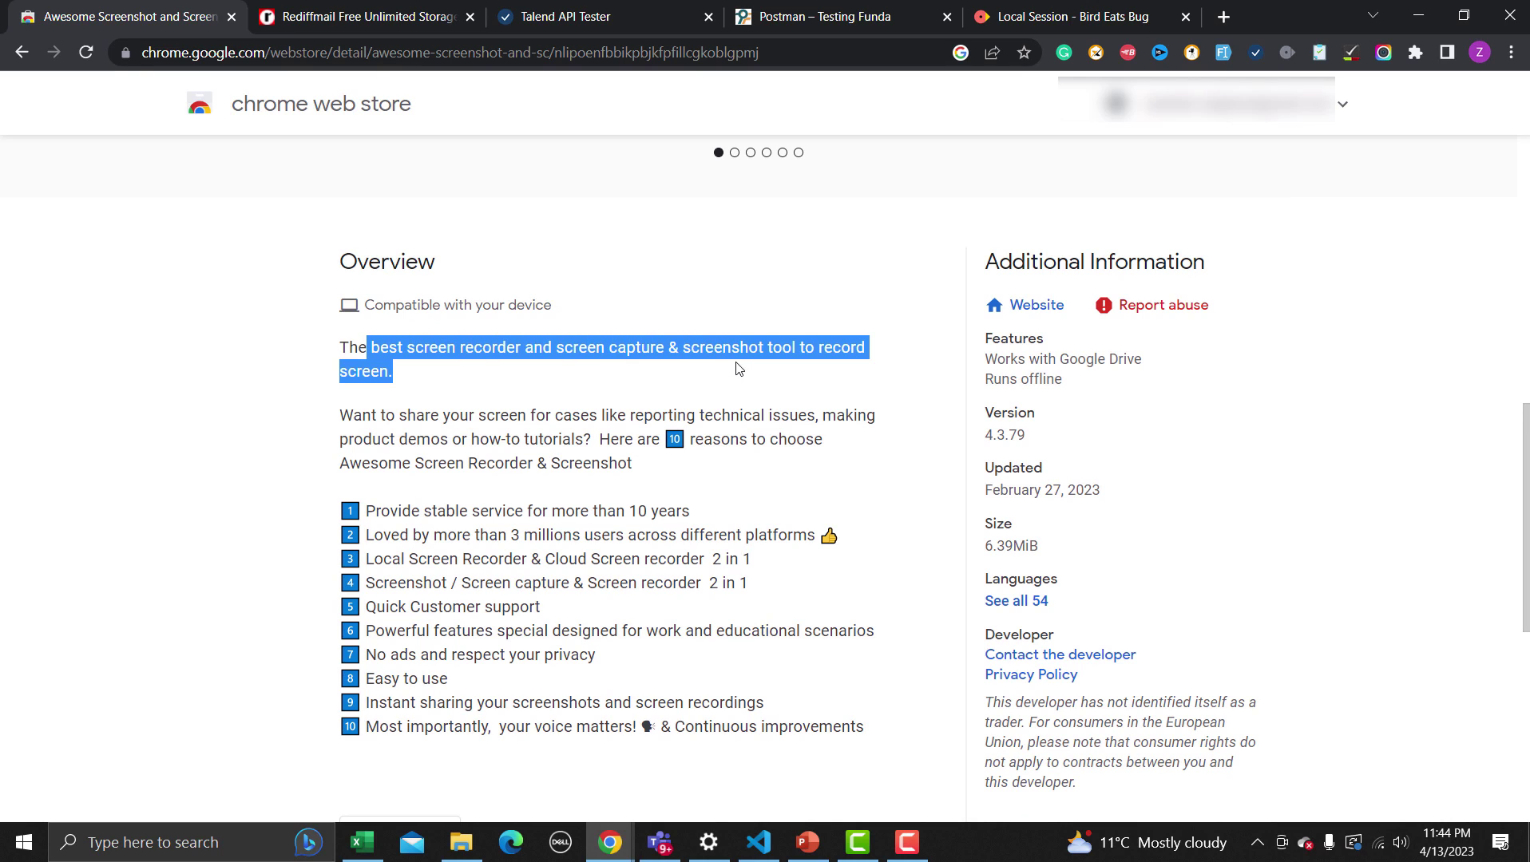
pyautogui.click(631, 391)
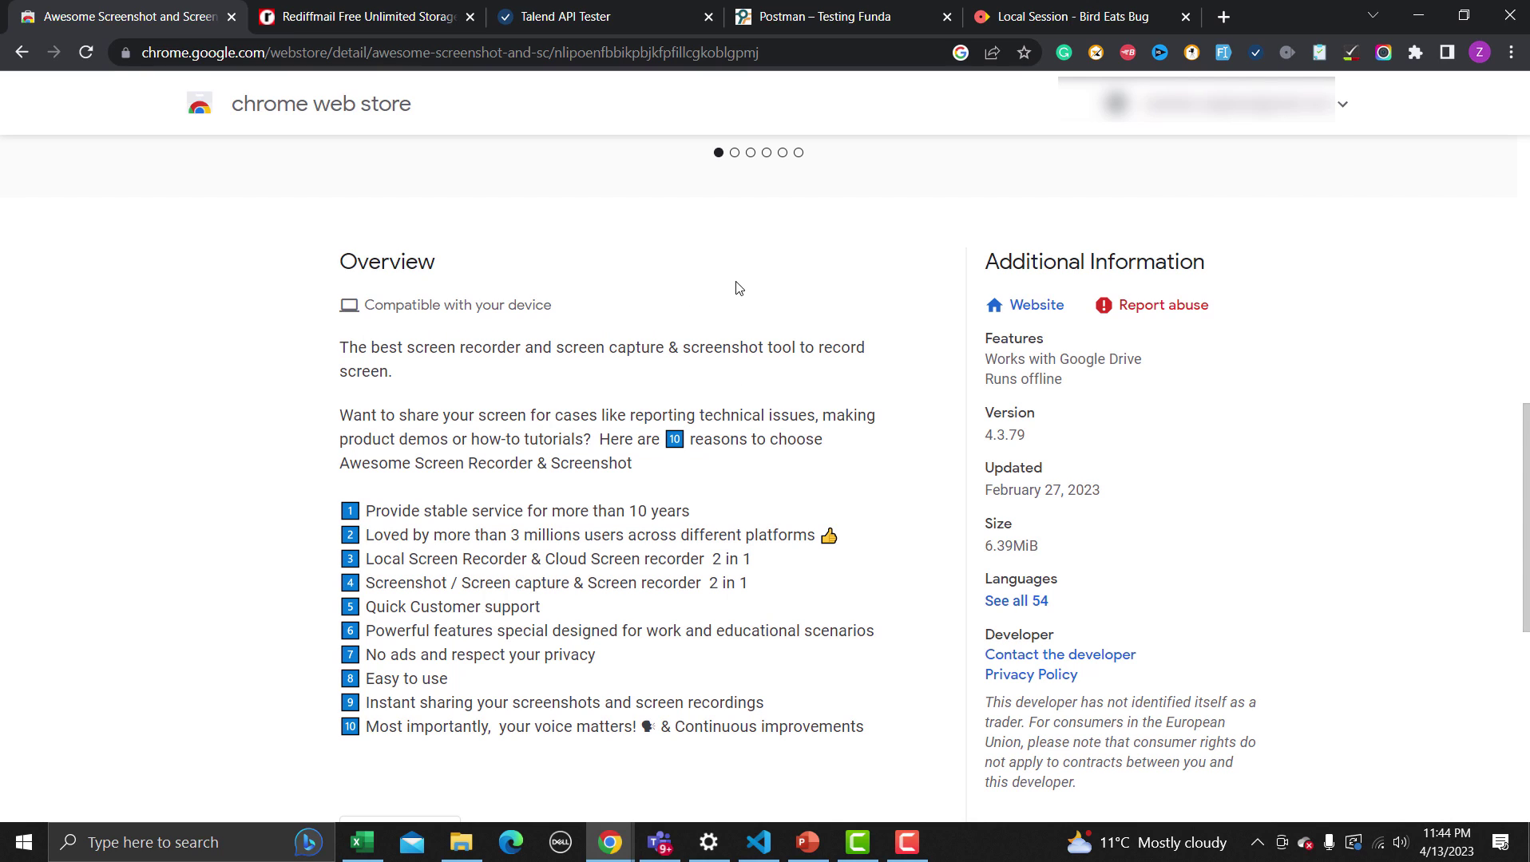
pyautogui.click(1382, 54)
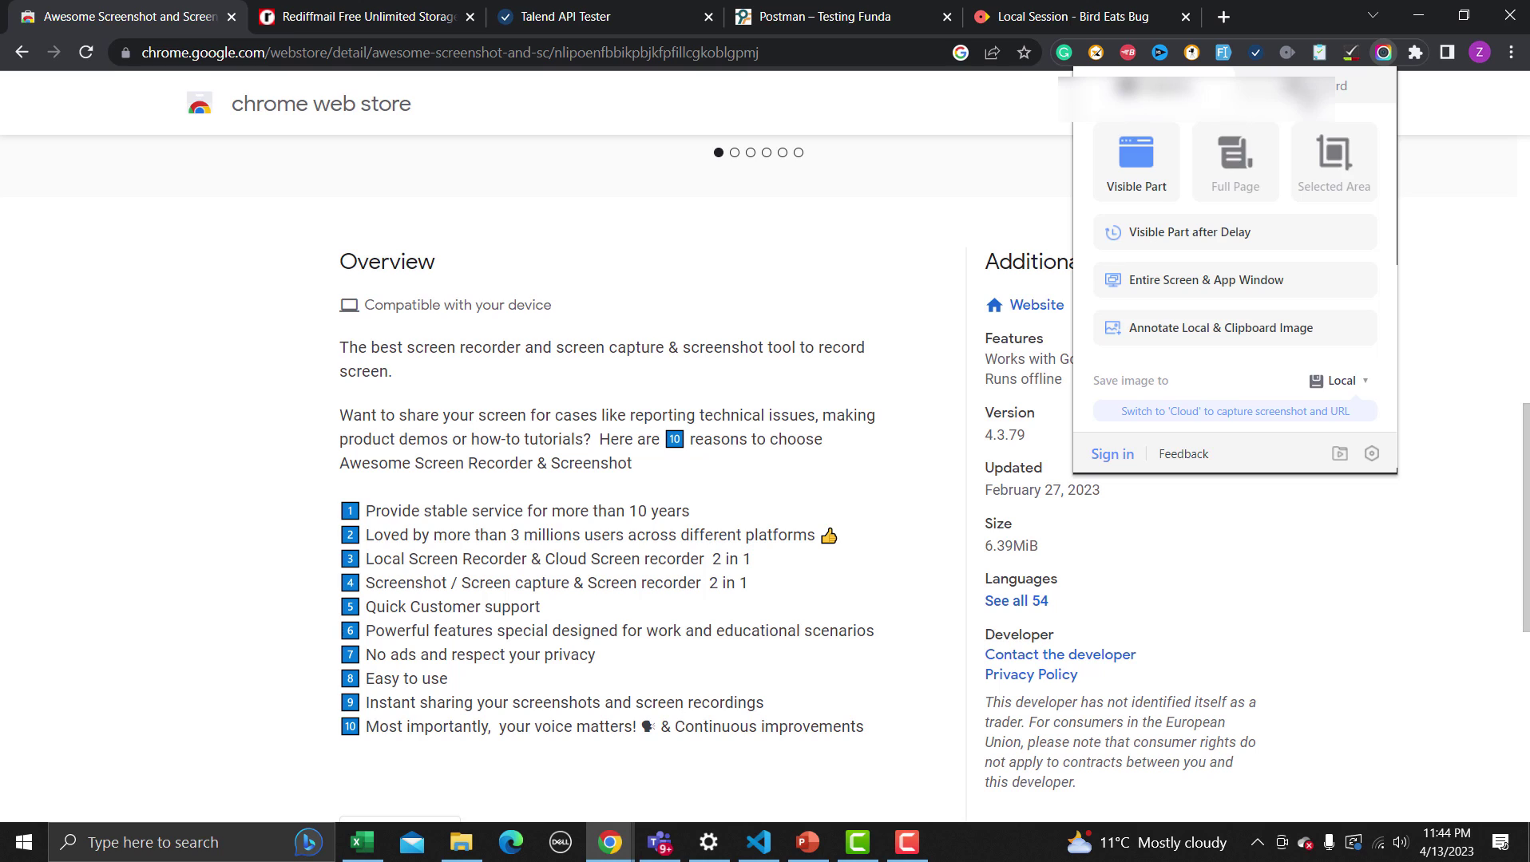
pyautogui.click(1303, 89)
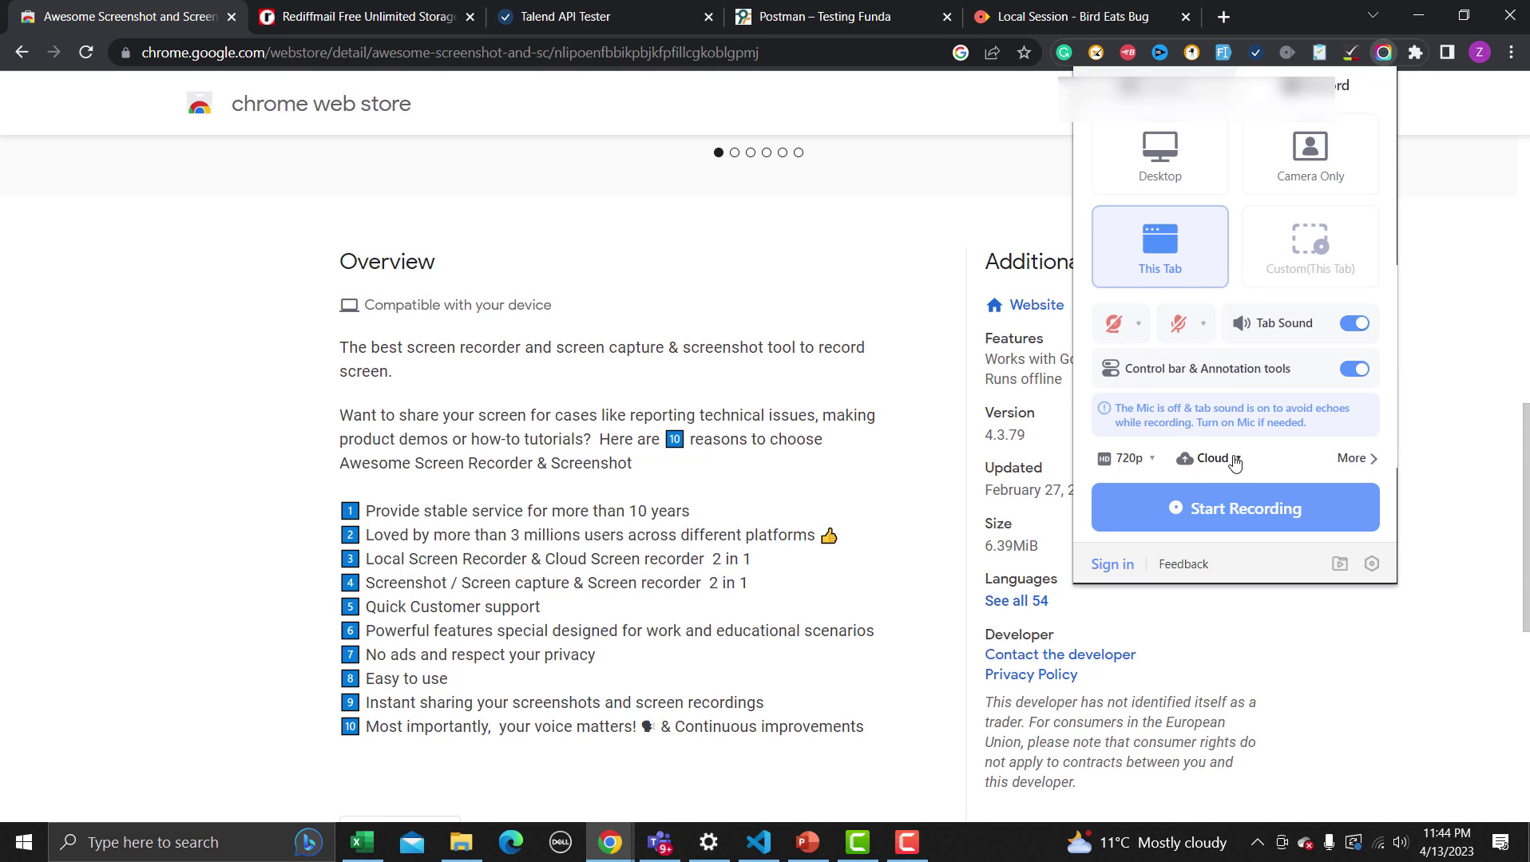
pyautogui.click(1155, 100)
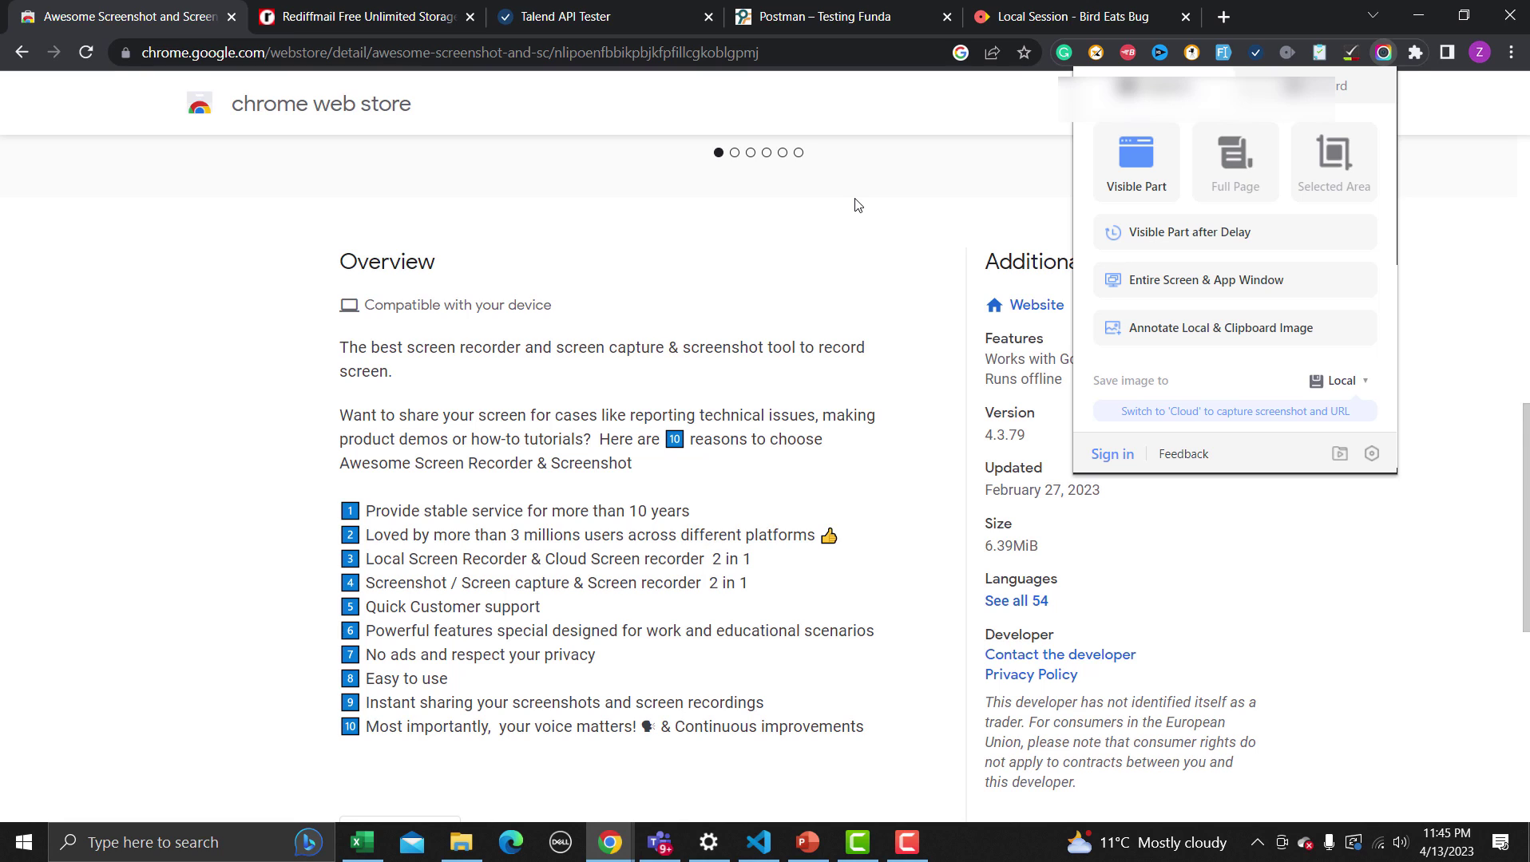
pyautogui.click(830, 231)
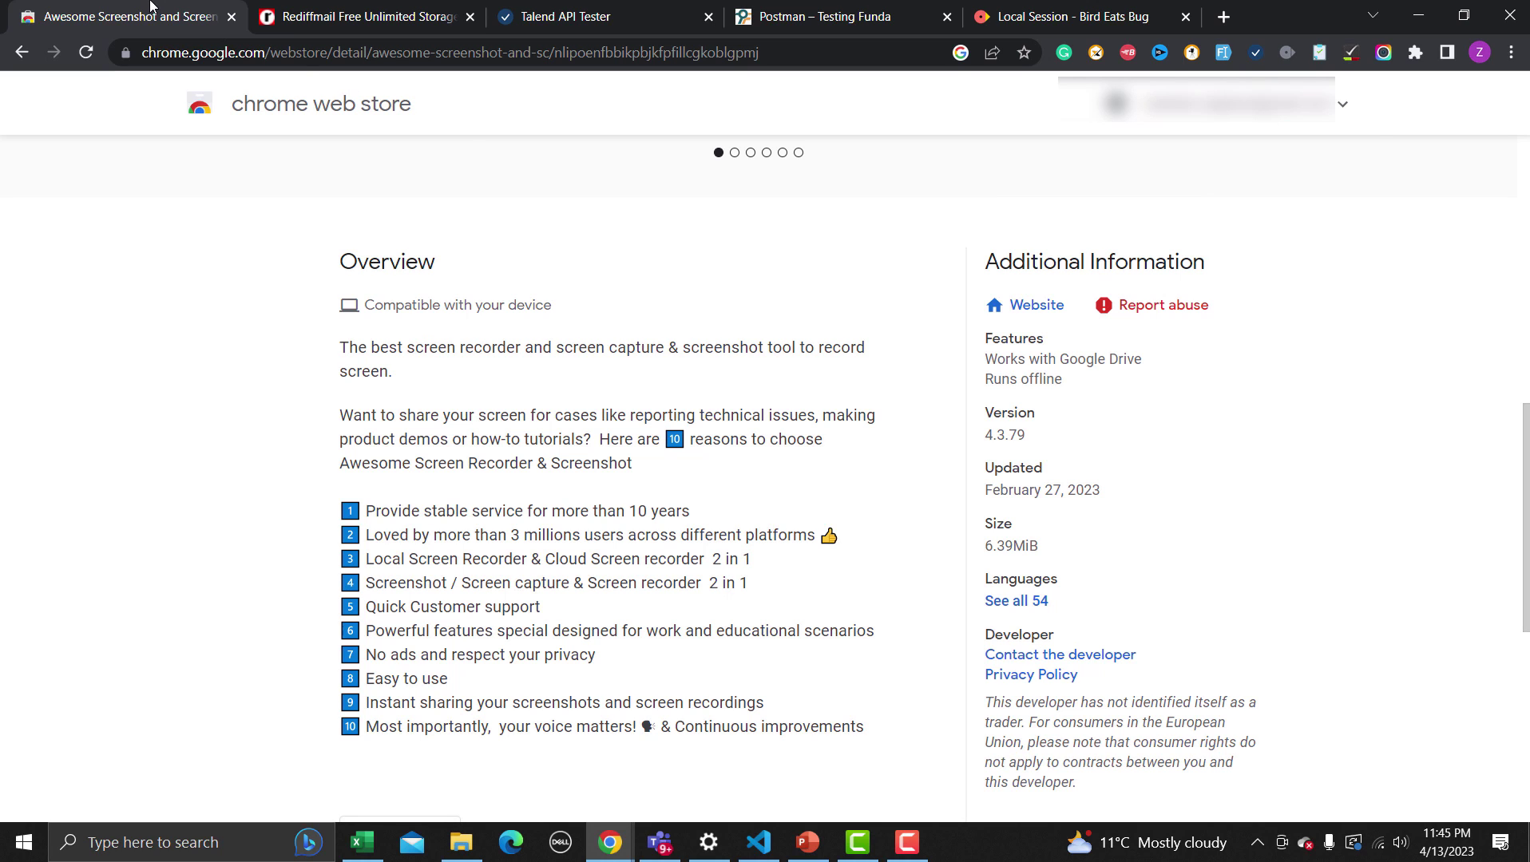
# Back on the store results, search the Web Store for 'Grammerly'
pyautogui.click(24, 53)
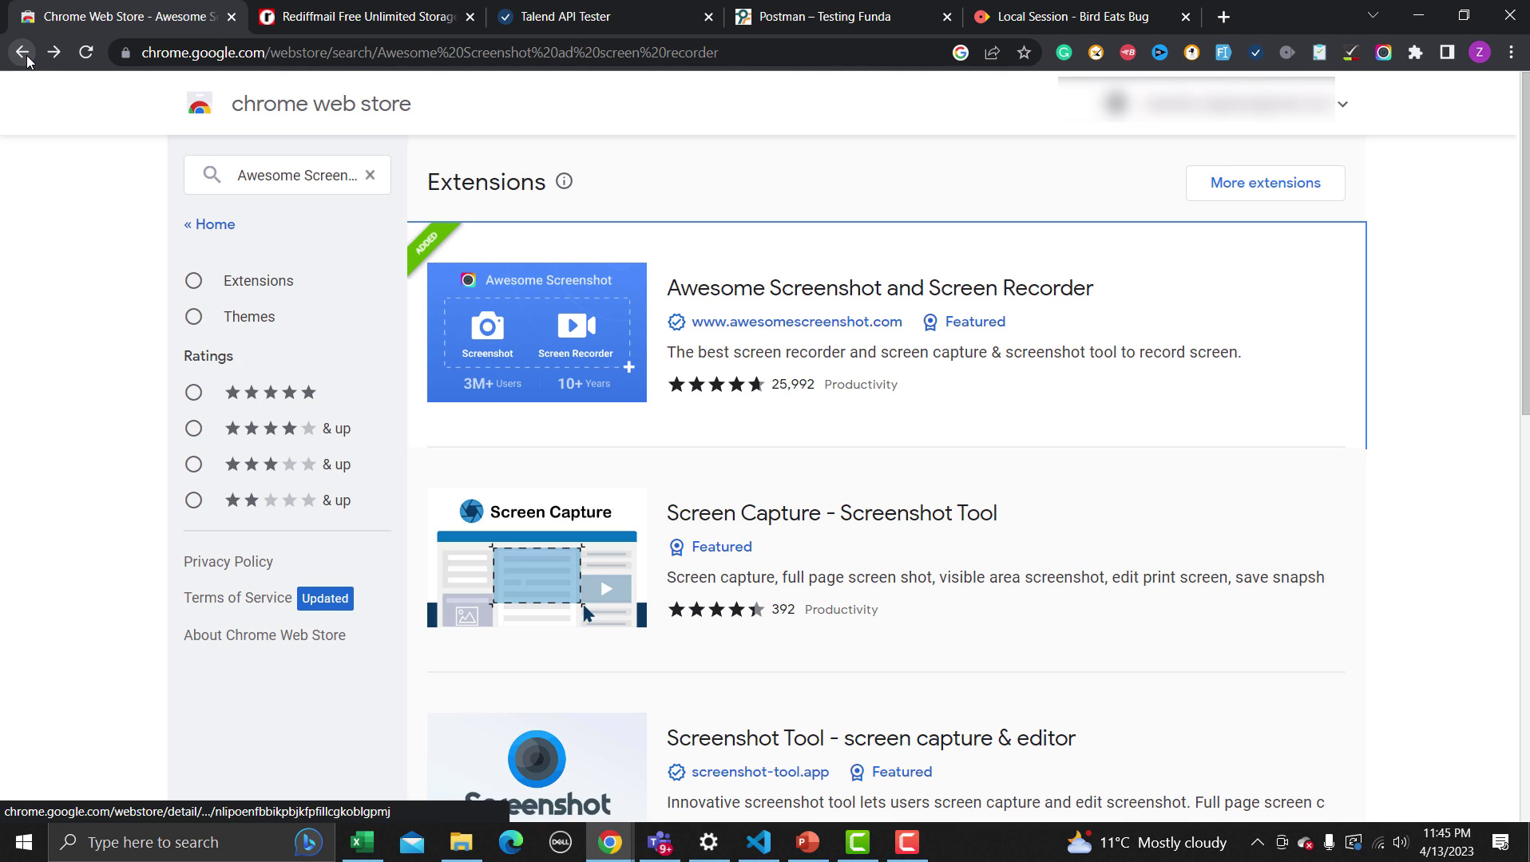
pyautogui.click(372, 174)
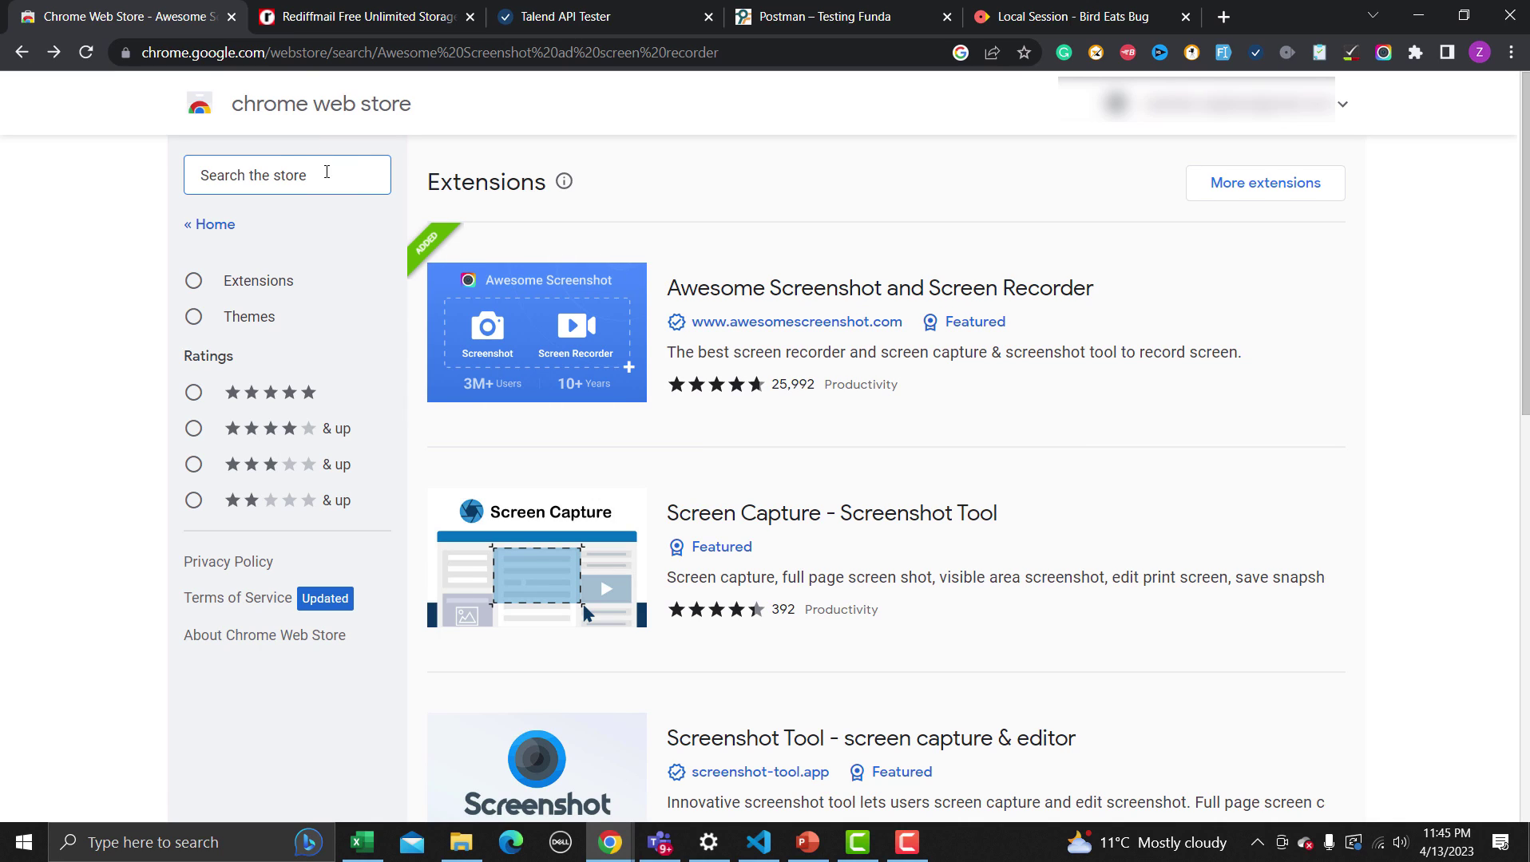
pyautogui.write('Gramme')
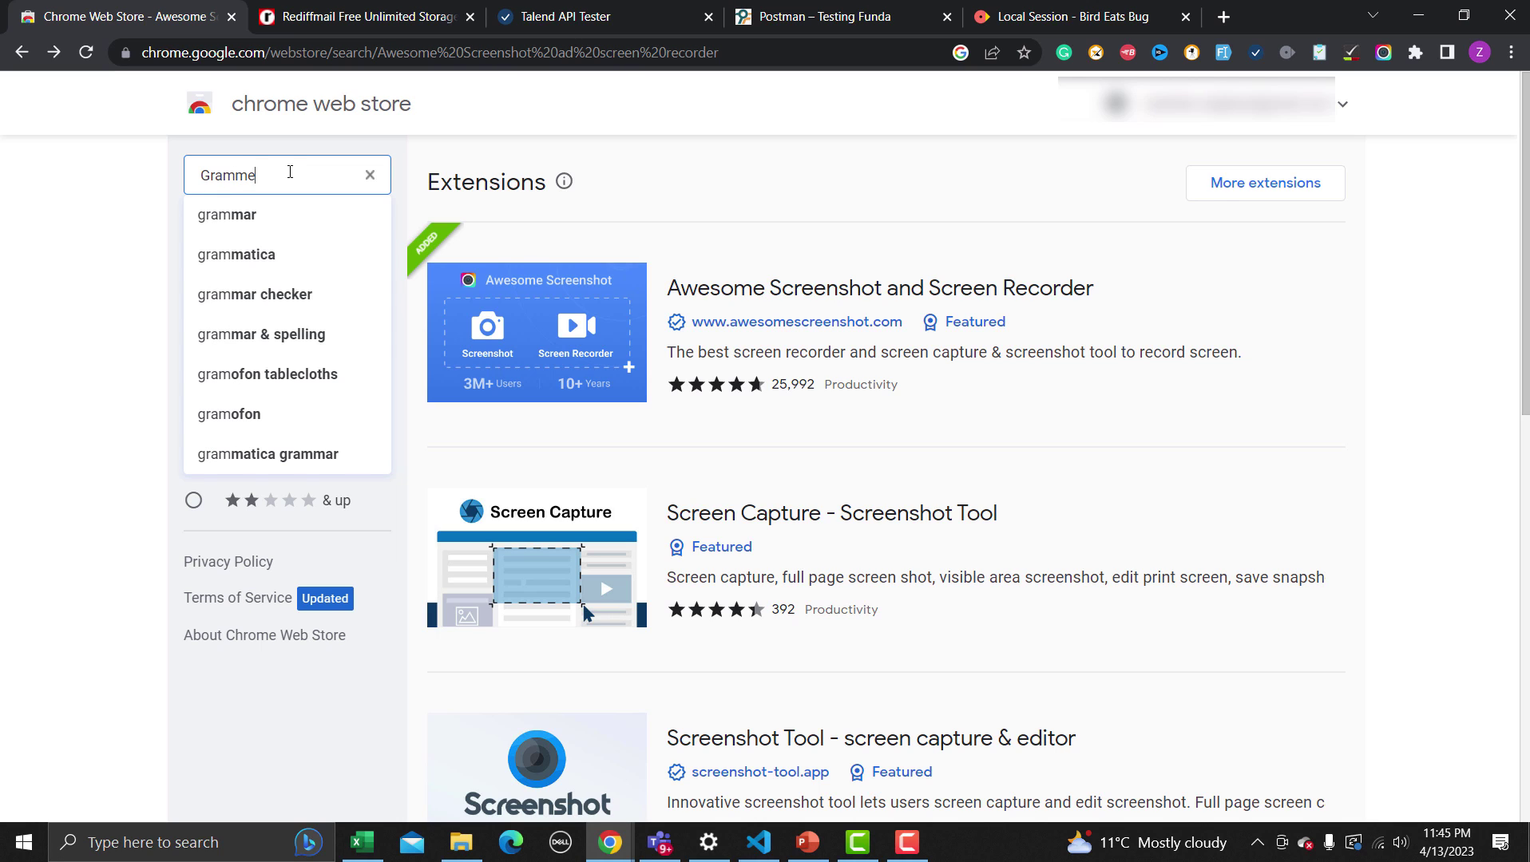
pyautogui.write('rly')
pyautogui.press('Return')
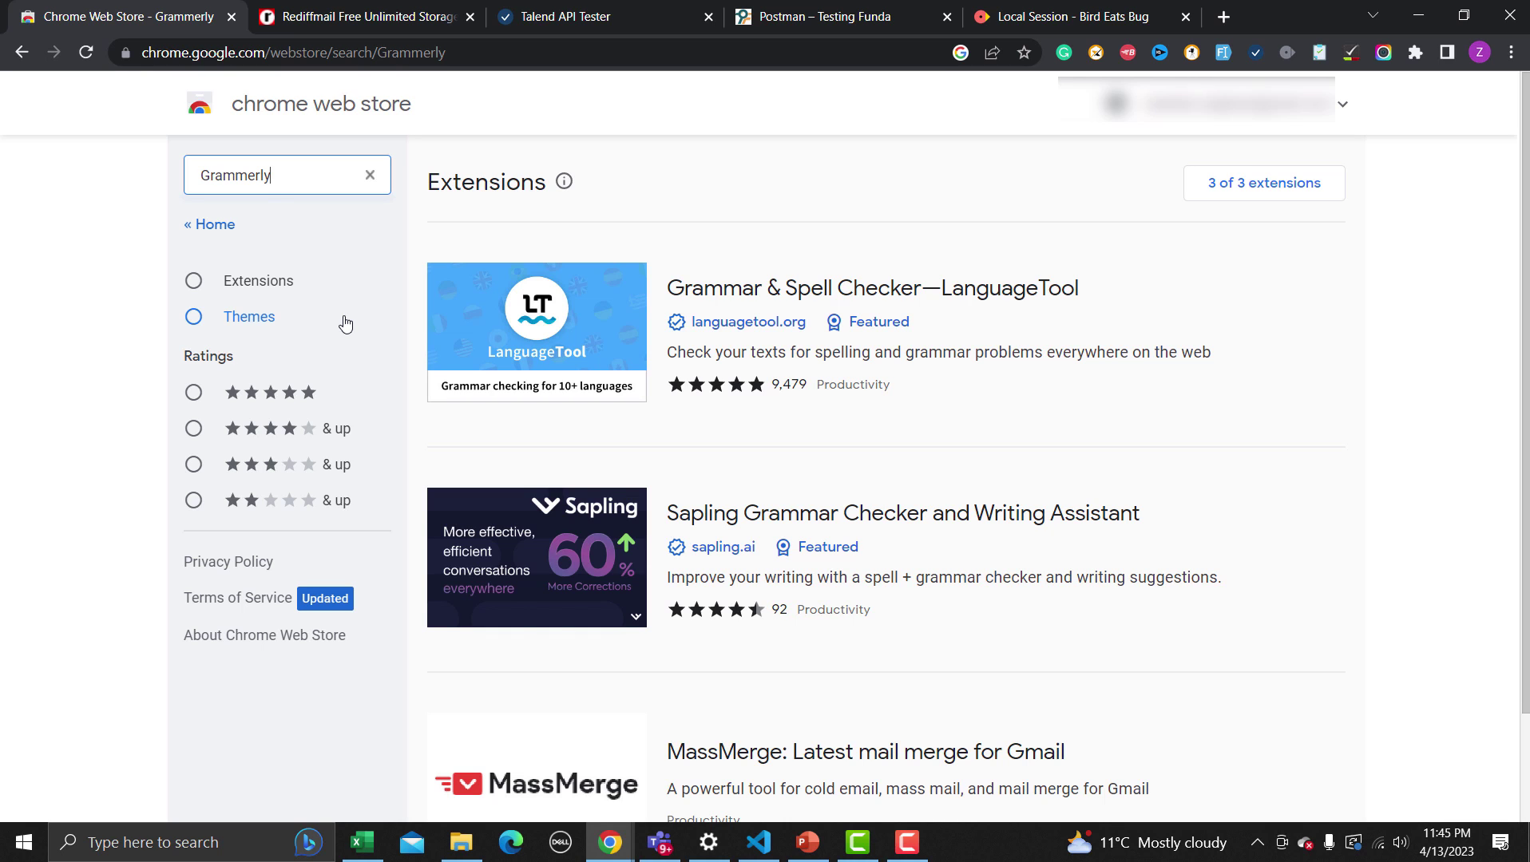
# Correct the search spelling to 'Grammarly' and rerun it
pyautogui.scroll(-2, 403, 354)
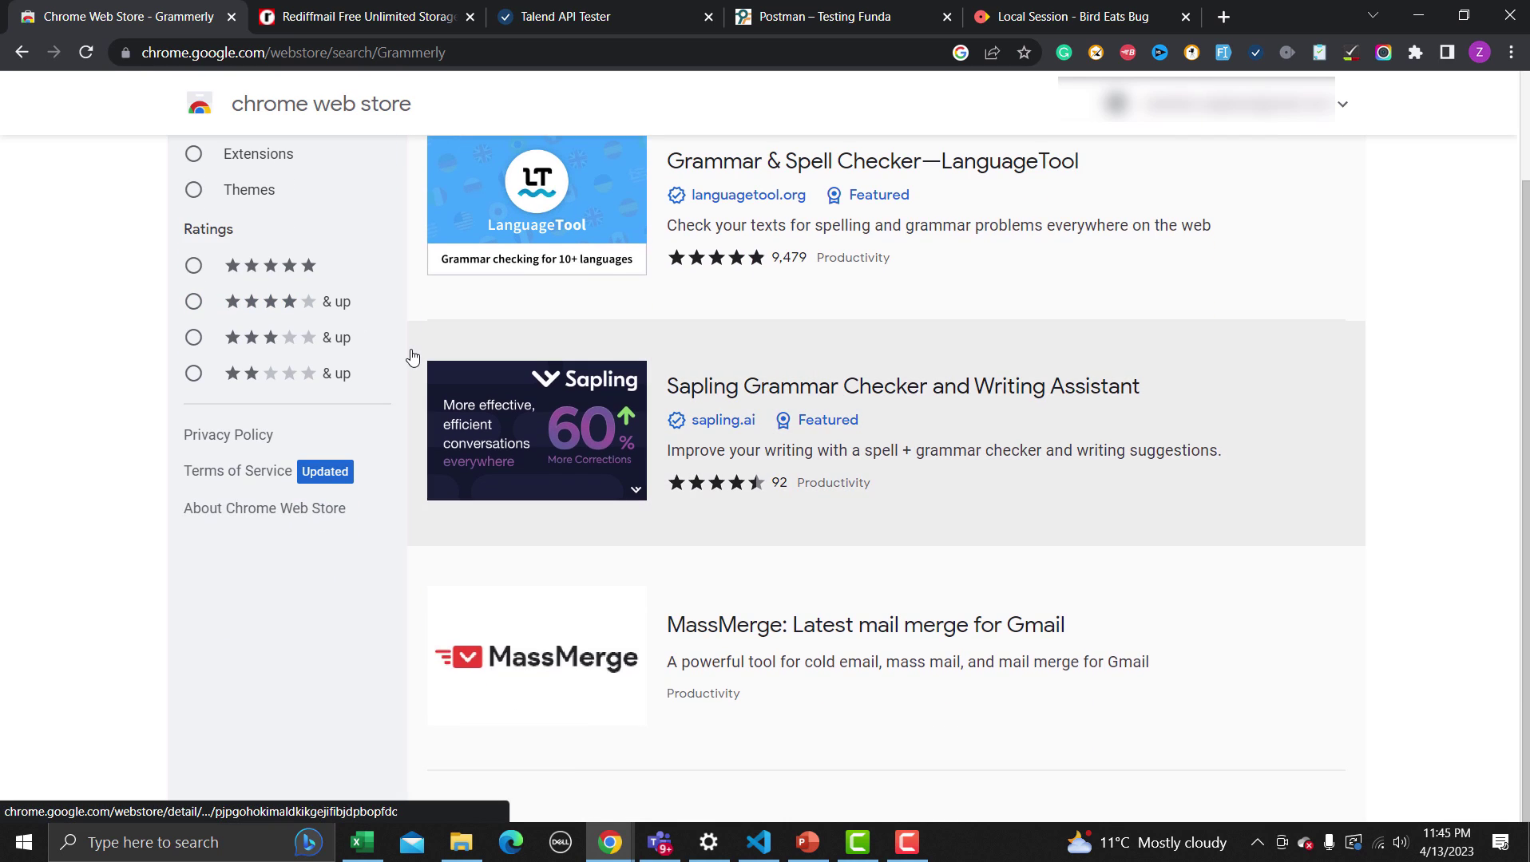
pyautogui.scroll(2, 410, 355)
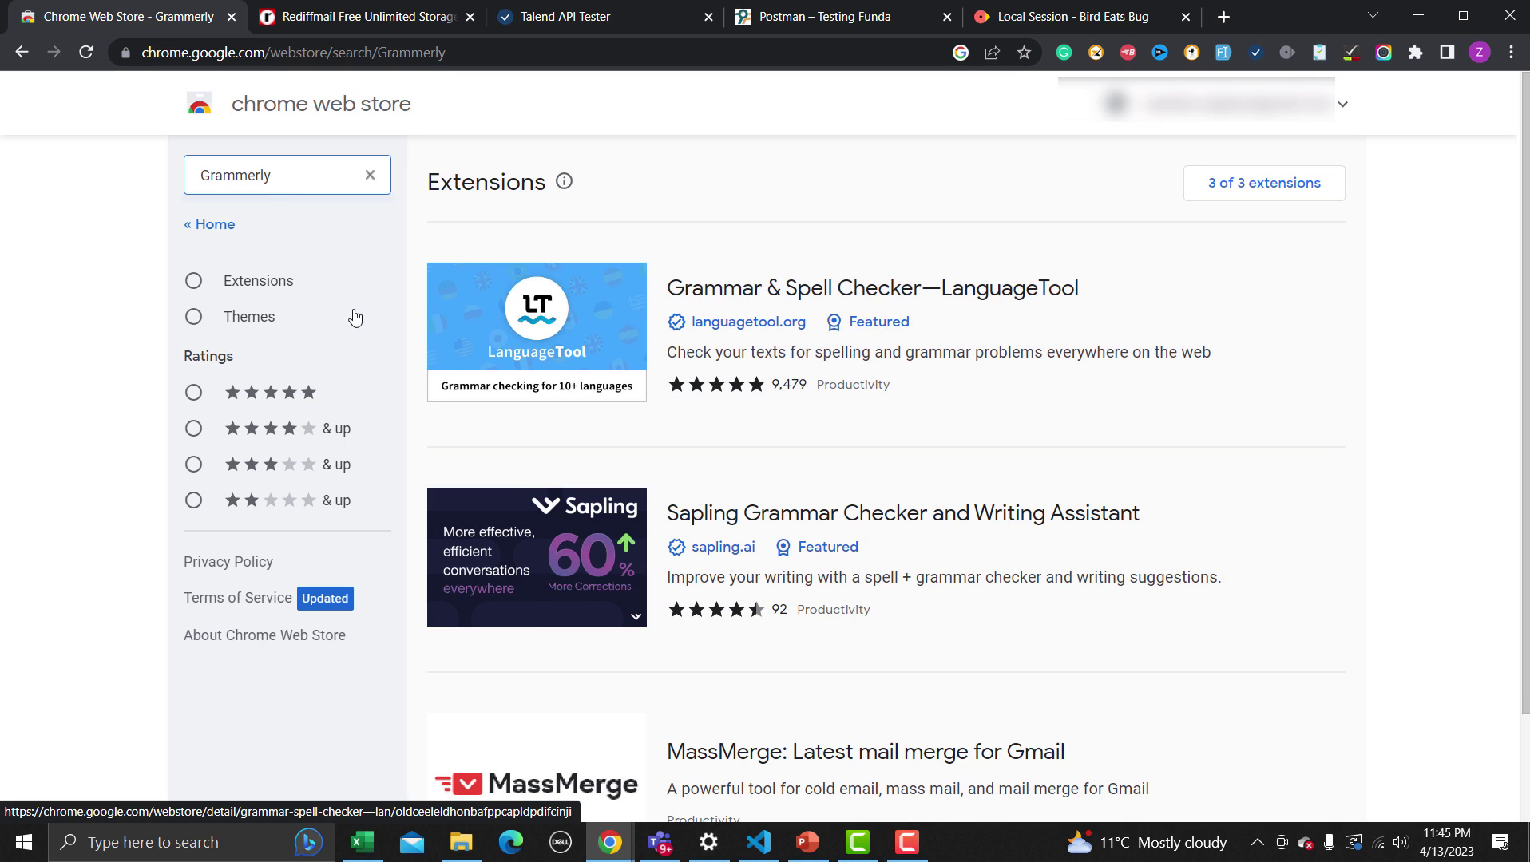
pyautogui.click(256, 177)
pyautogui.press('BackSpace')
pyautogui.write('a')
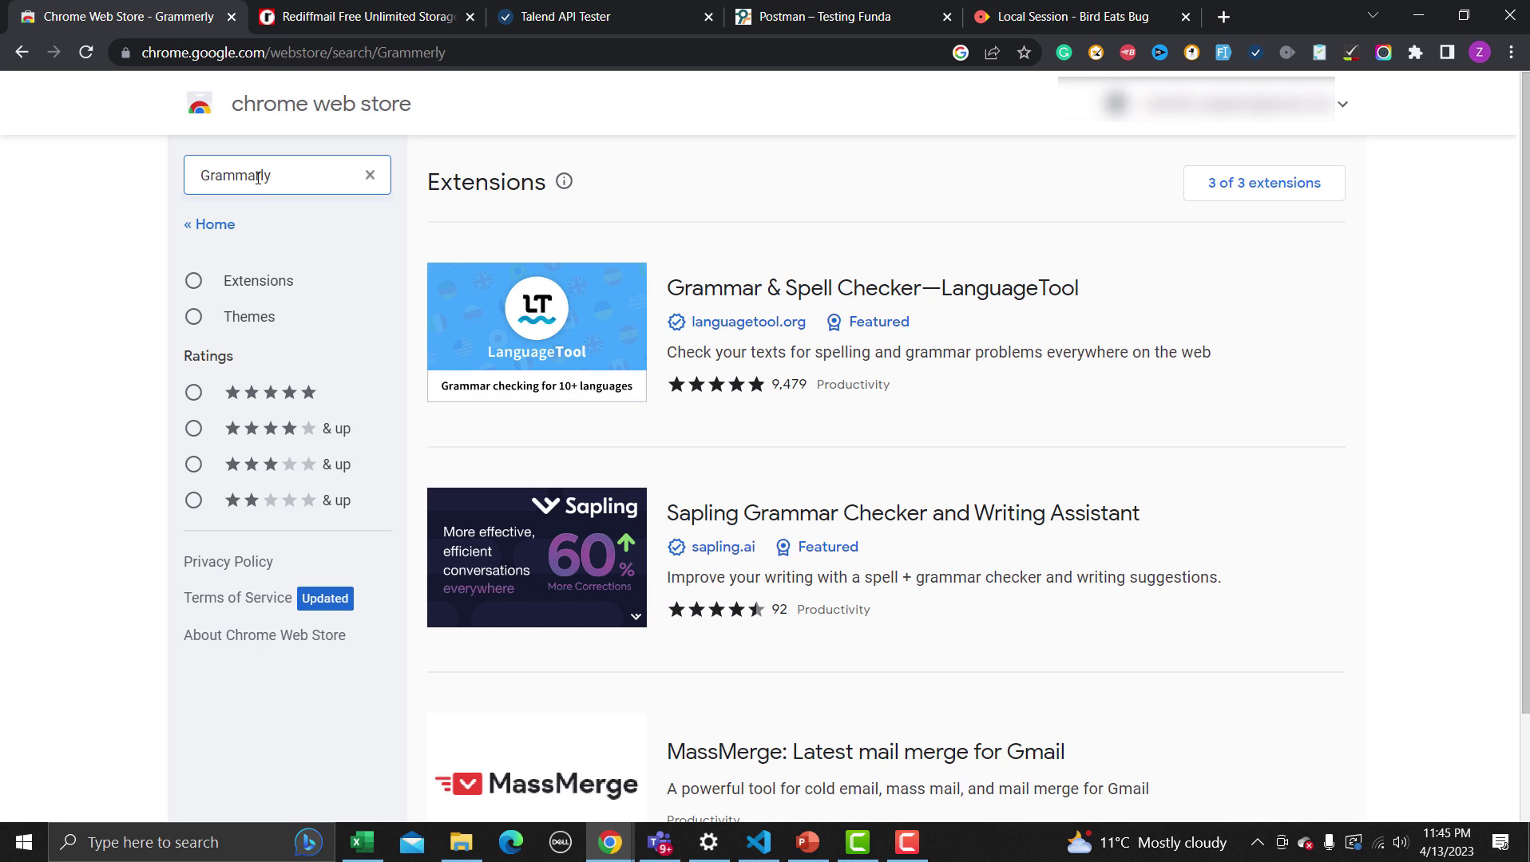
pyautogui.press('Return')
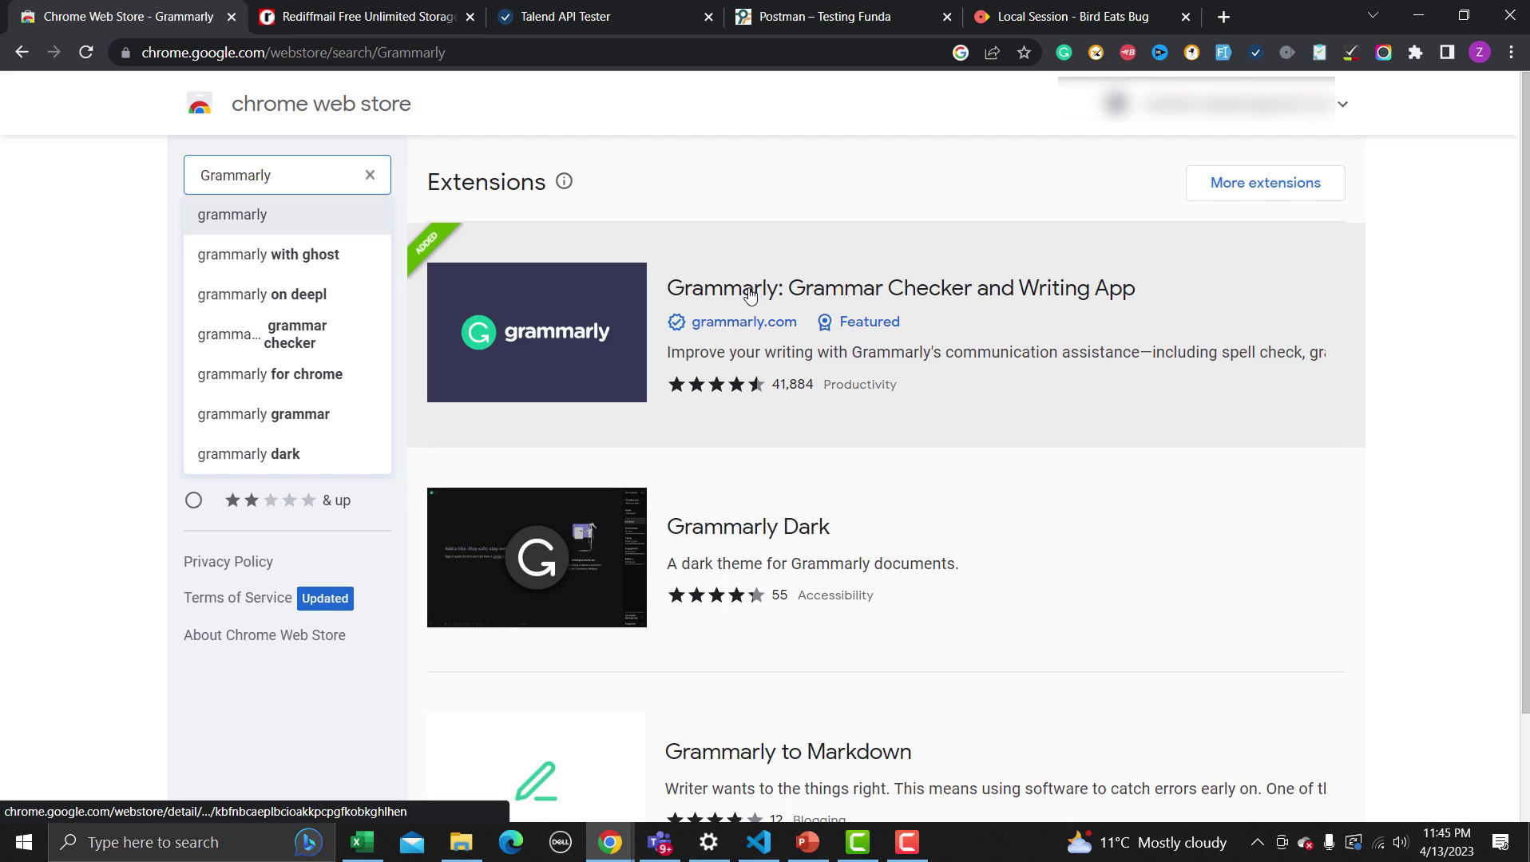
# Open the Grammarly: Grammar Checker and Writing App listing and check its Overview and version 14.1104.0
pyautogui.click(624, 320)
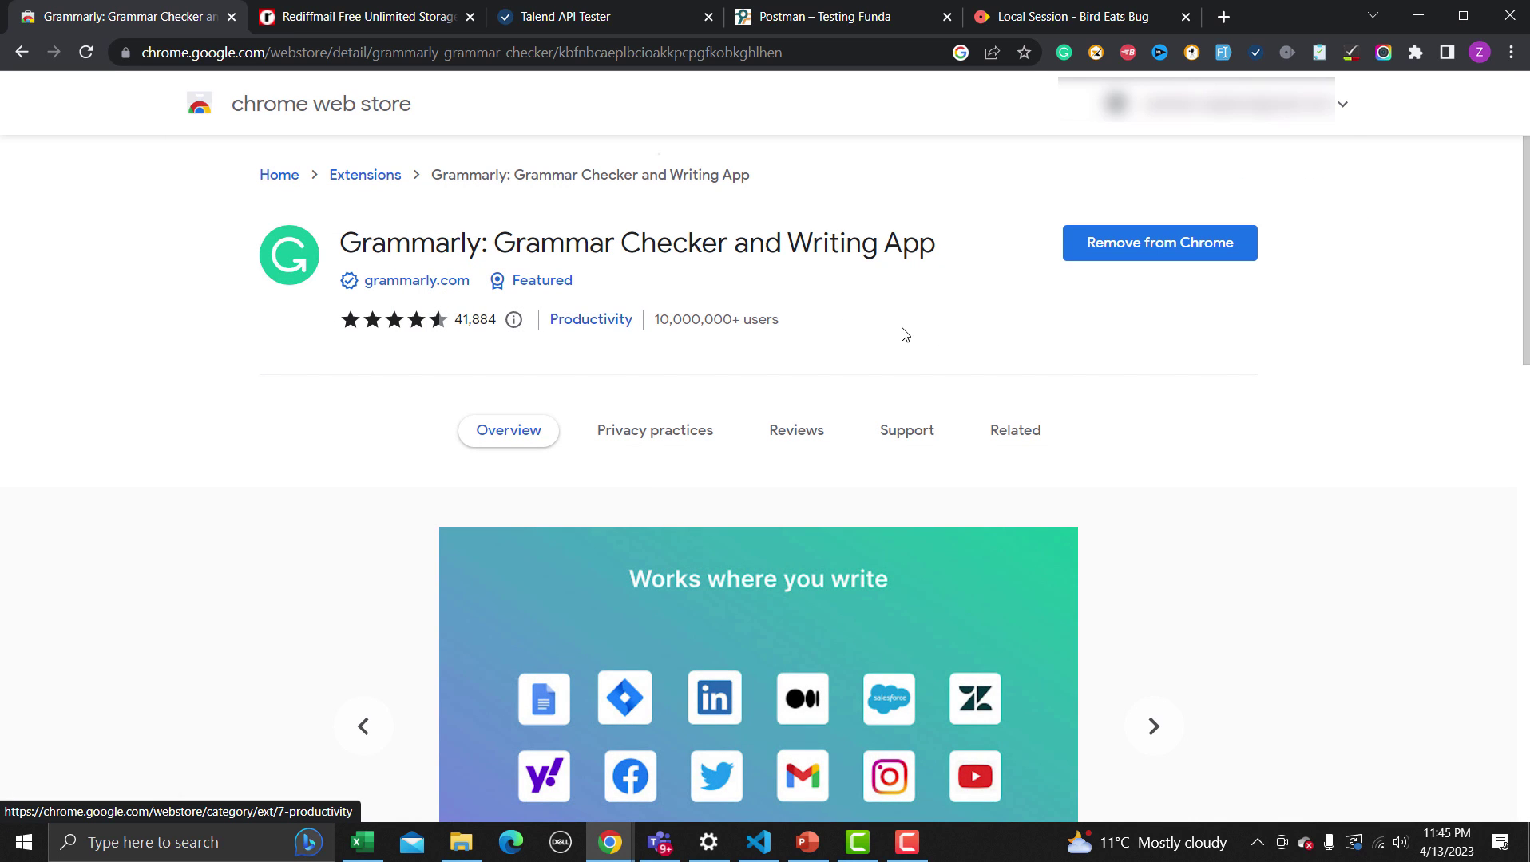
pyautogui.scroll(-6, 1219, 338)
pyautogui.scroll(6, 1220, 338)
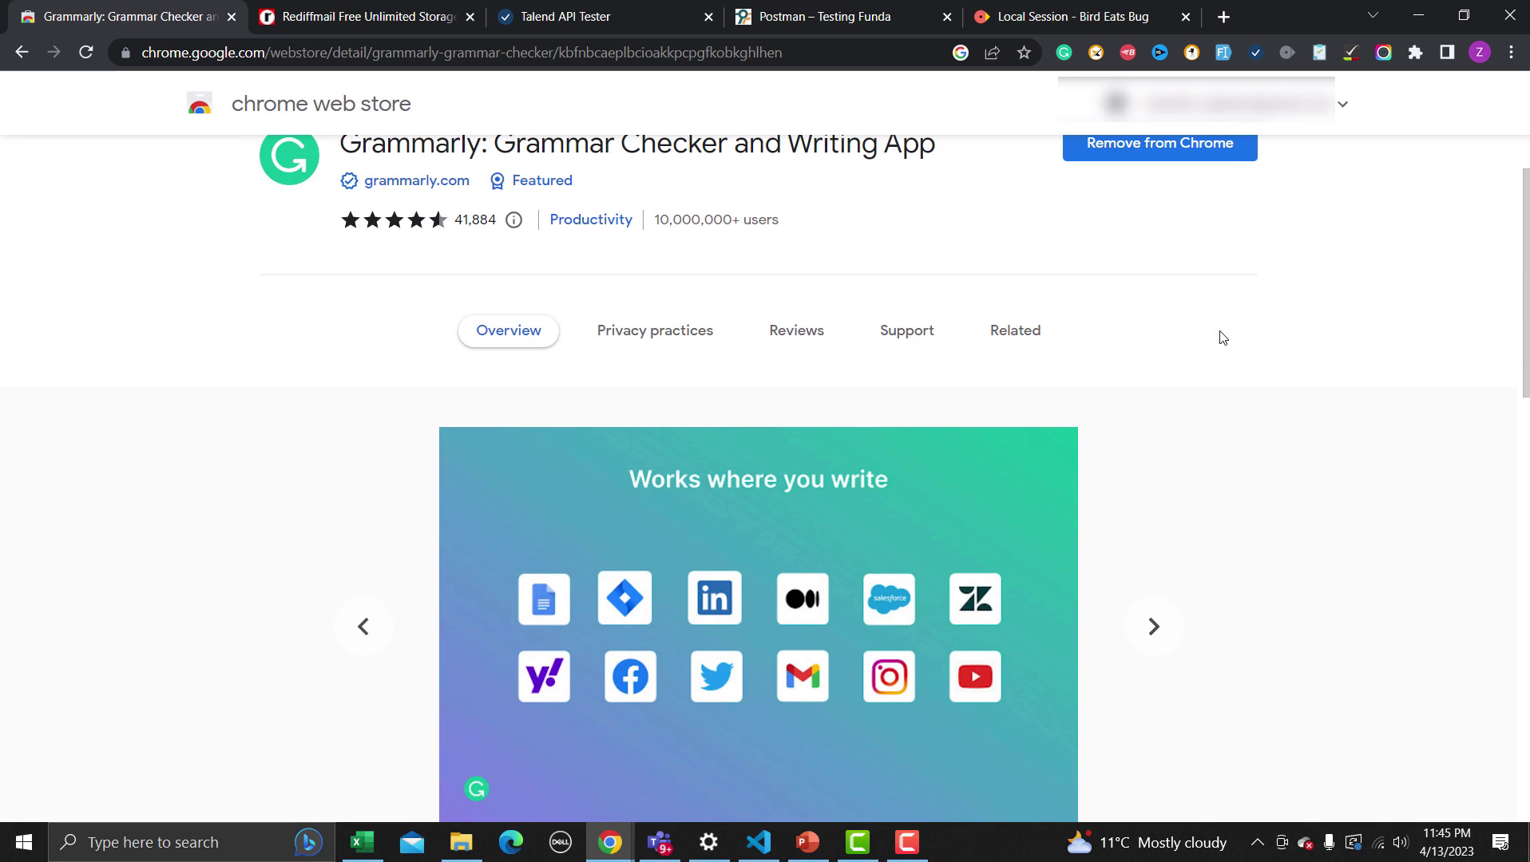
pyautogui.scroll(-14, 1219, 337)
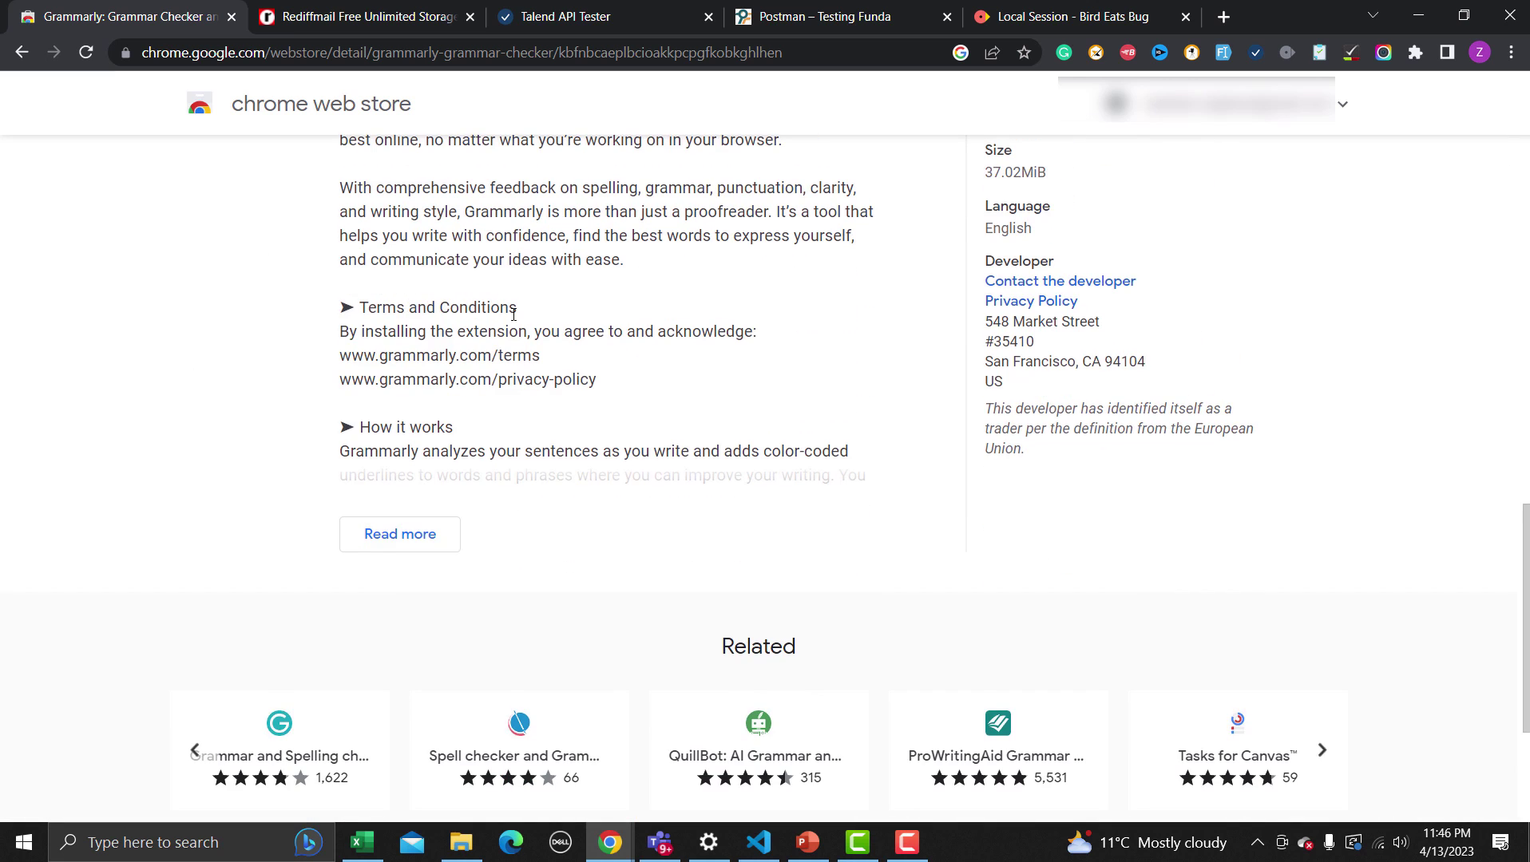
pyautogui.scroll(3, 479, 335)
pyautogui.moveTo(338, 250); pyautogui.dragTo(555, 317)
pyautogui.click(638, 435)
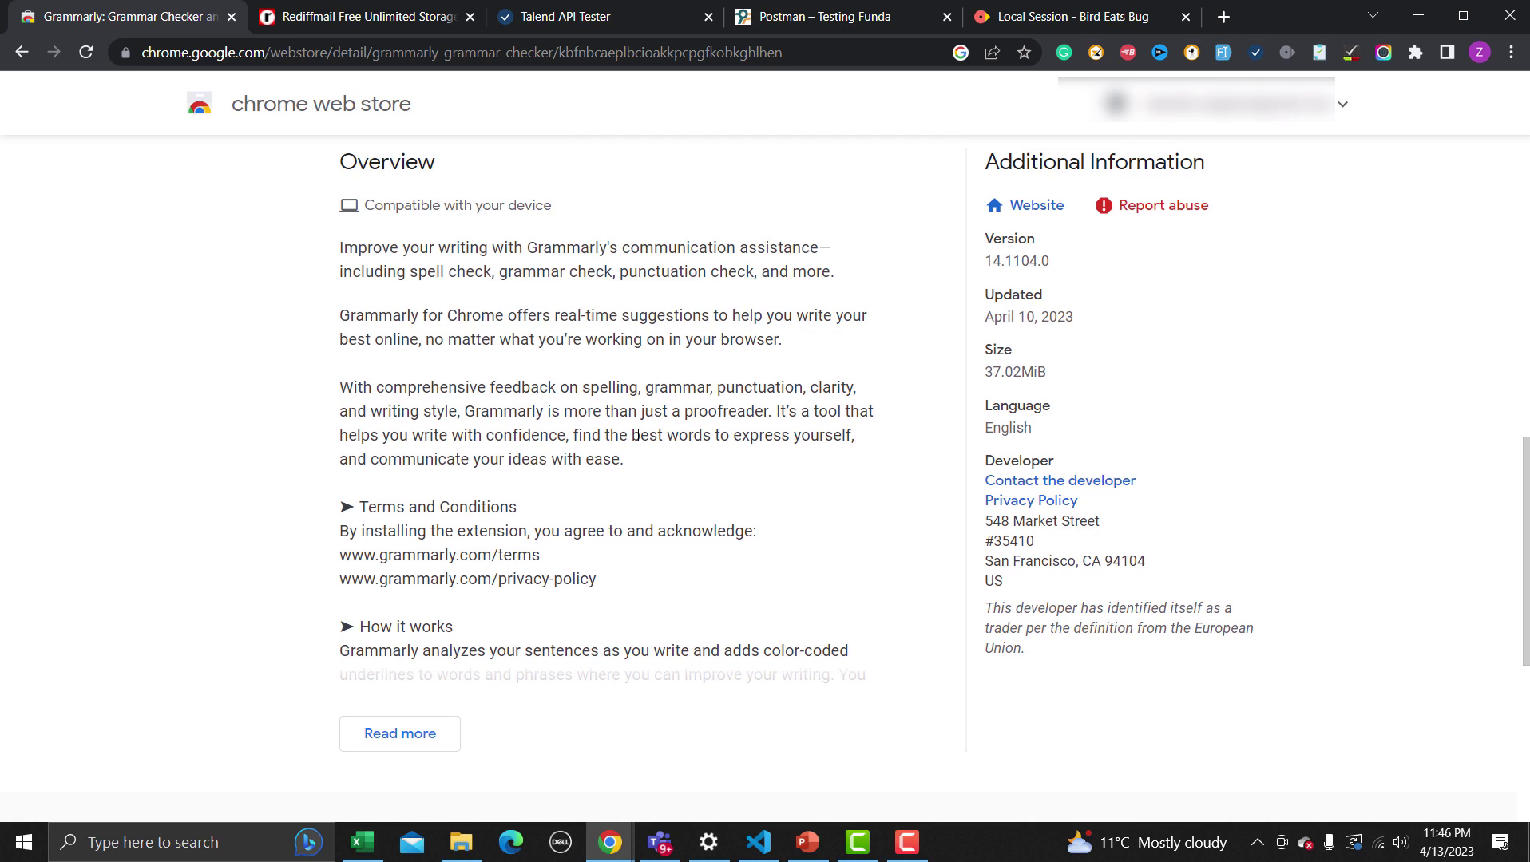
# On the Testing Funda tab, open the Postman interface post from the home page
pyautogui.click(822, 16)
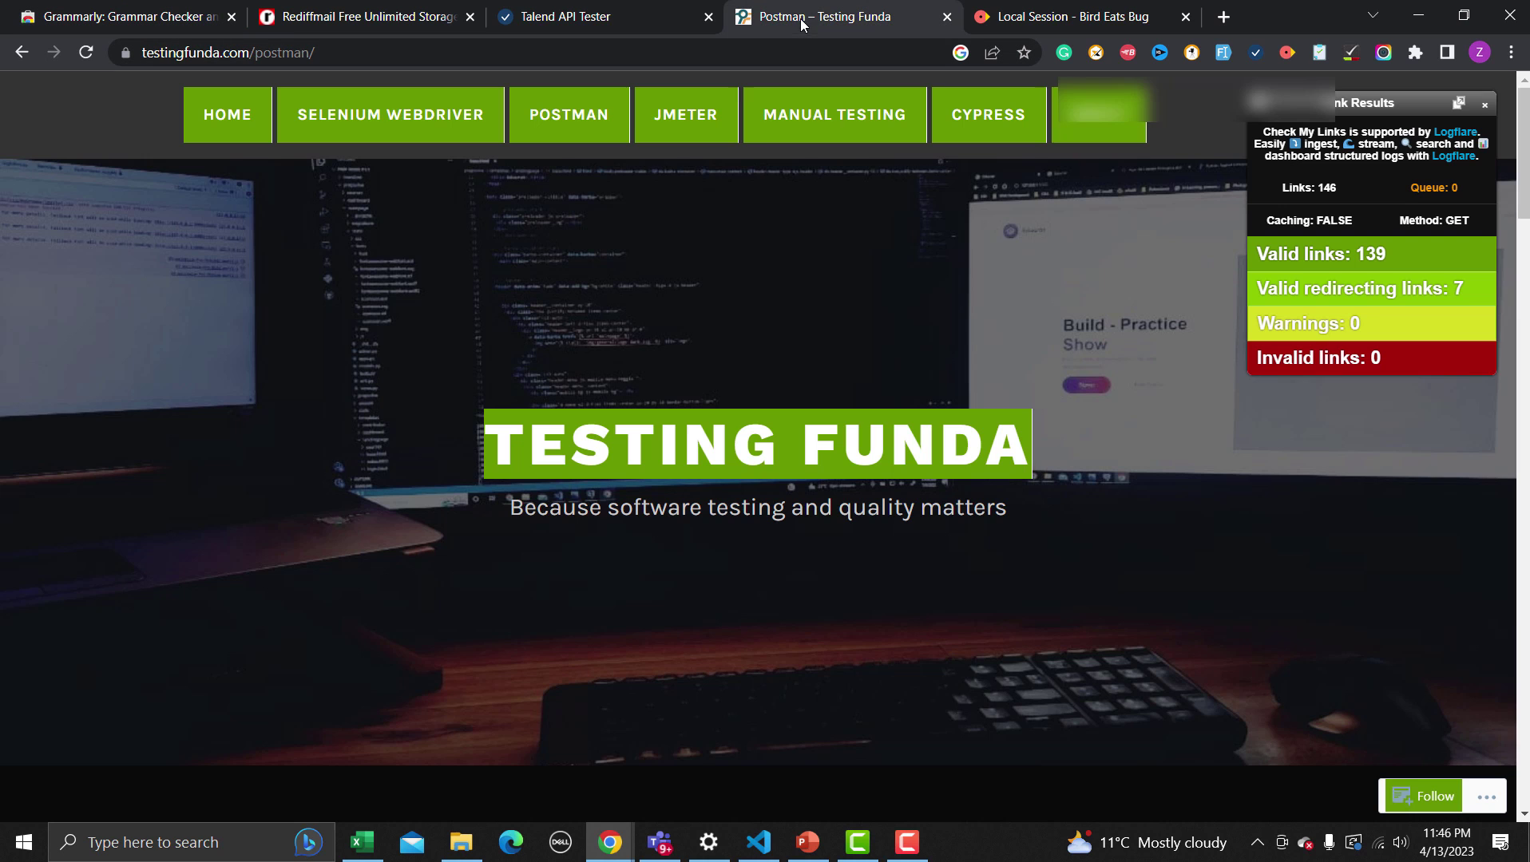
pyautogui.scroll(-8, 623, 296)
pyautogui.scroll(-5, 618, 310)
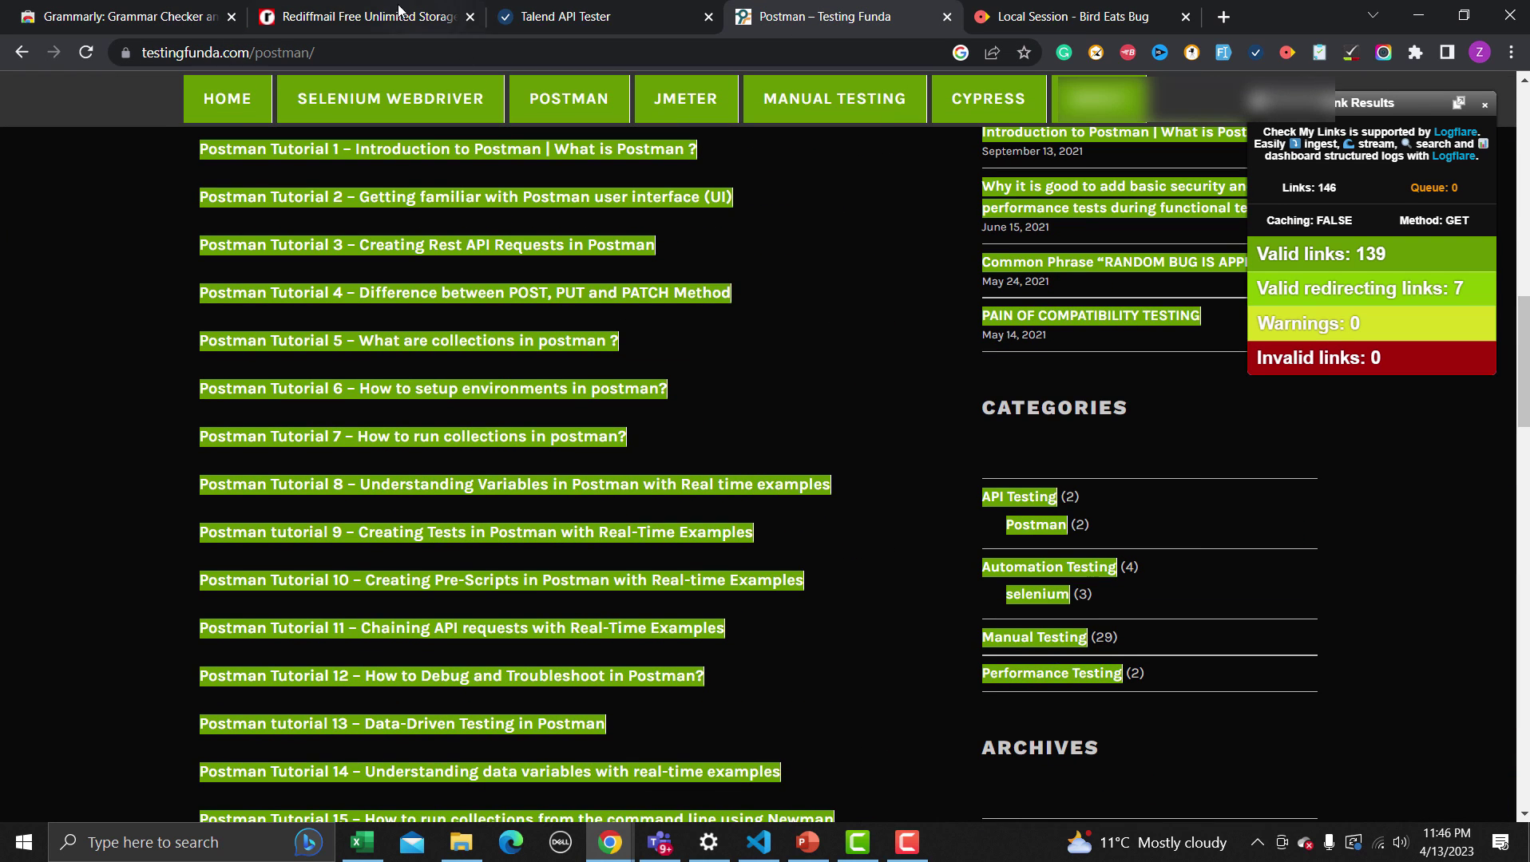
pyautogui.click(243, 107)
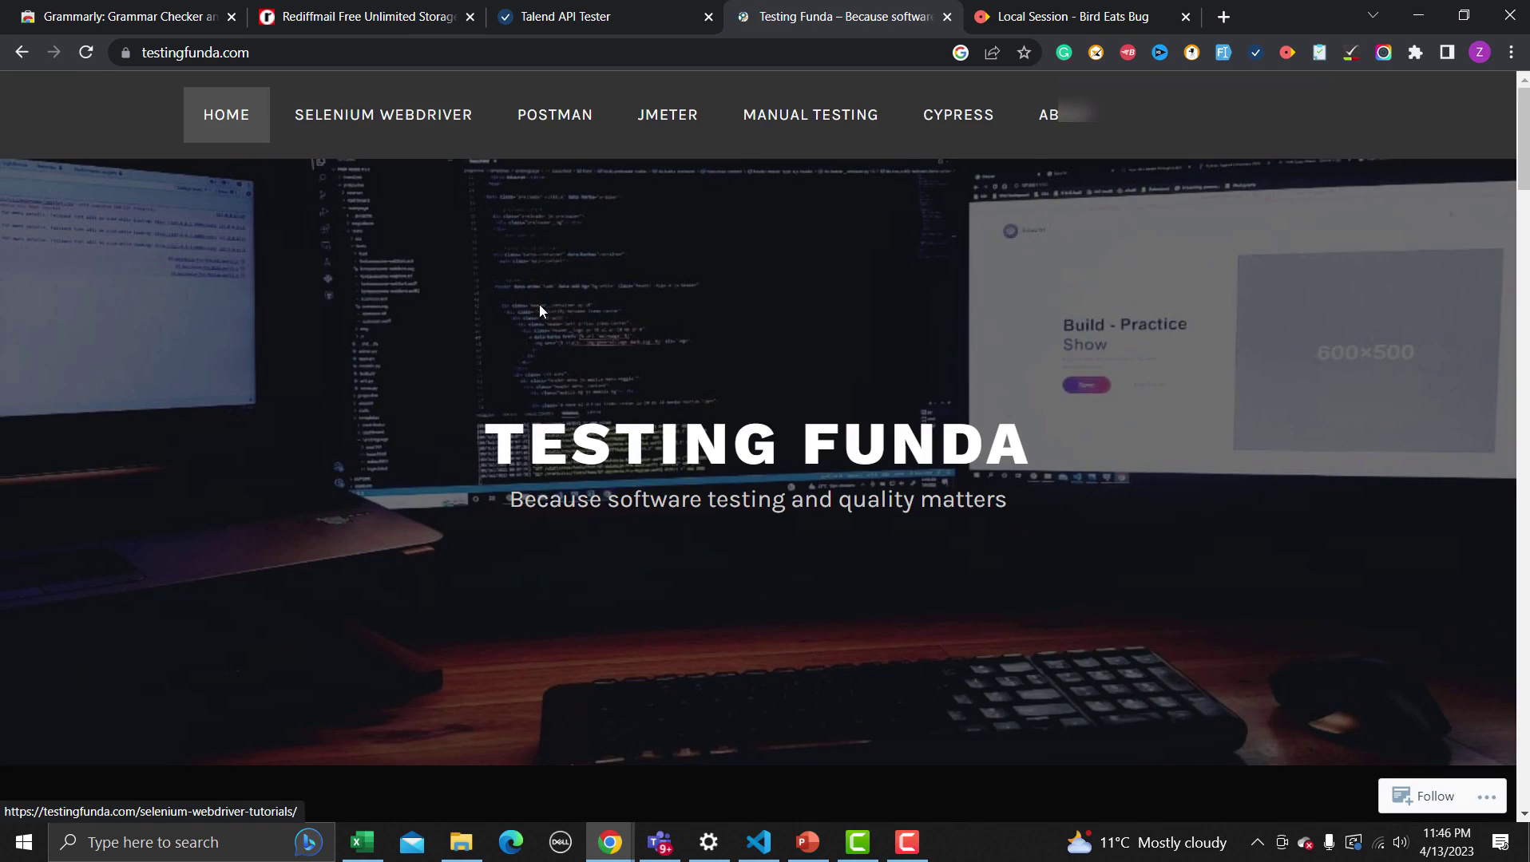
pyautogui.scroll(-10, 539, 305)
pyautogui.scroll(2, 548, 353)
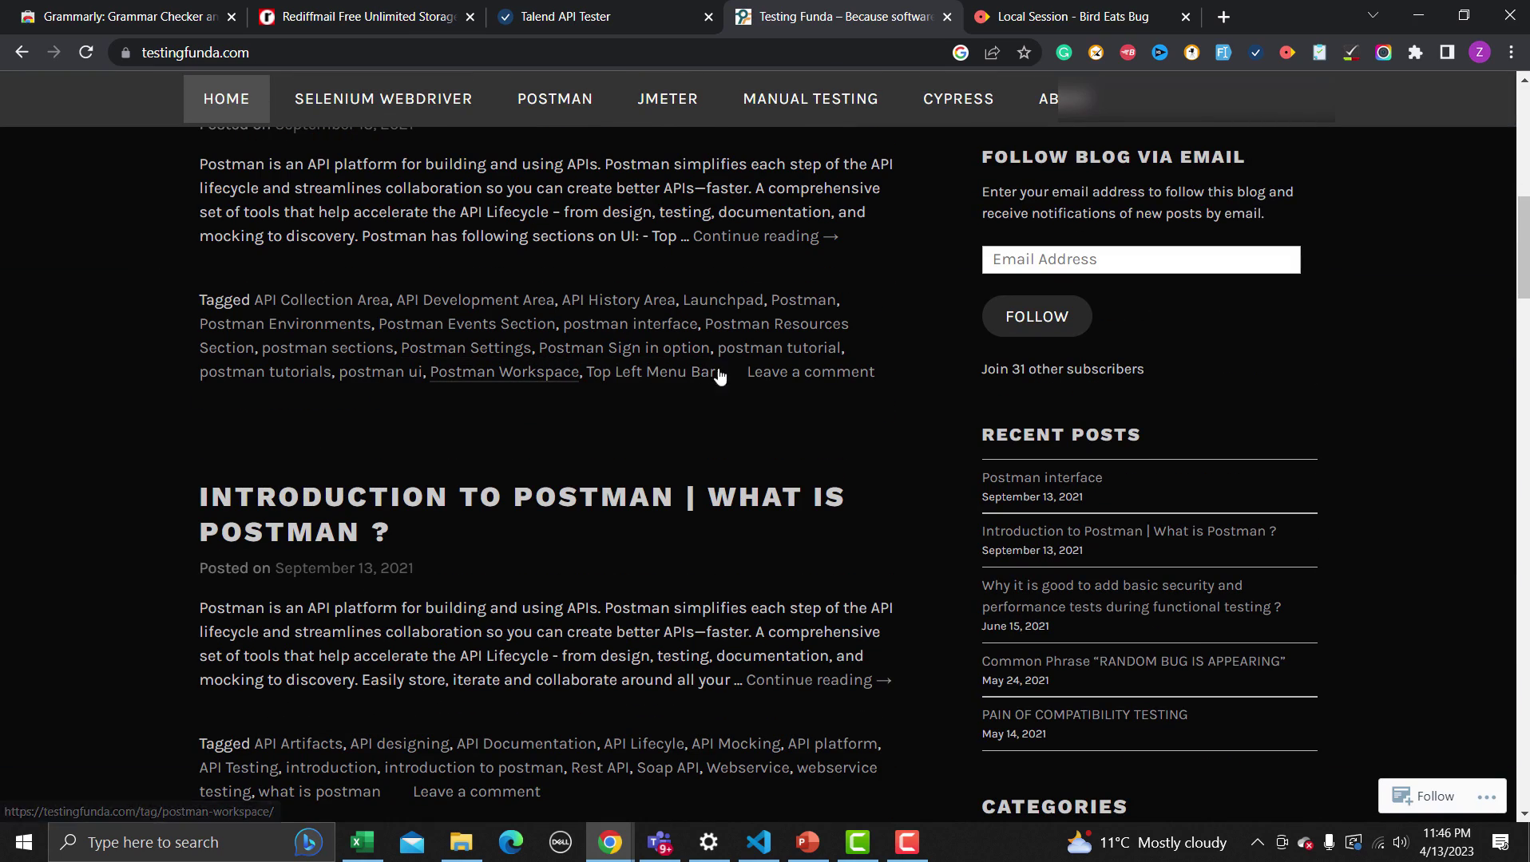
pyautogui.scroll(3, 675, 351)
pyautogui.click(765, 437)
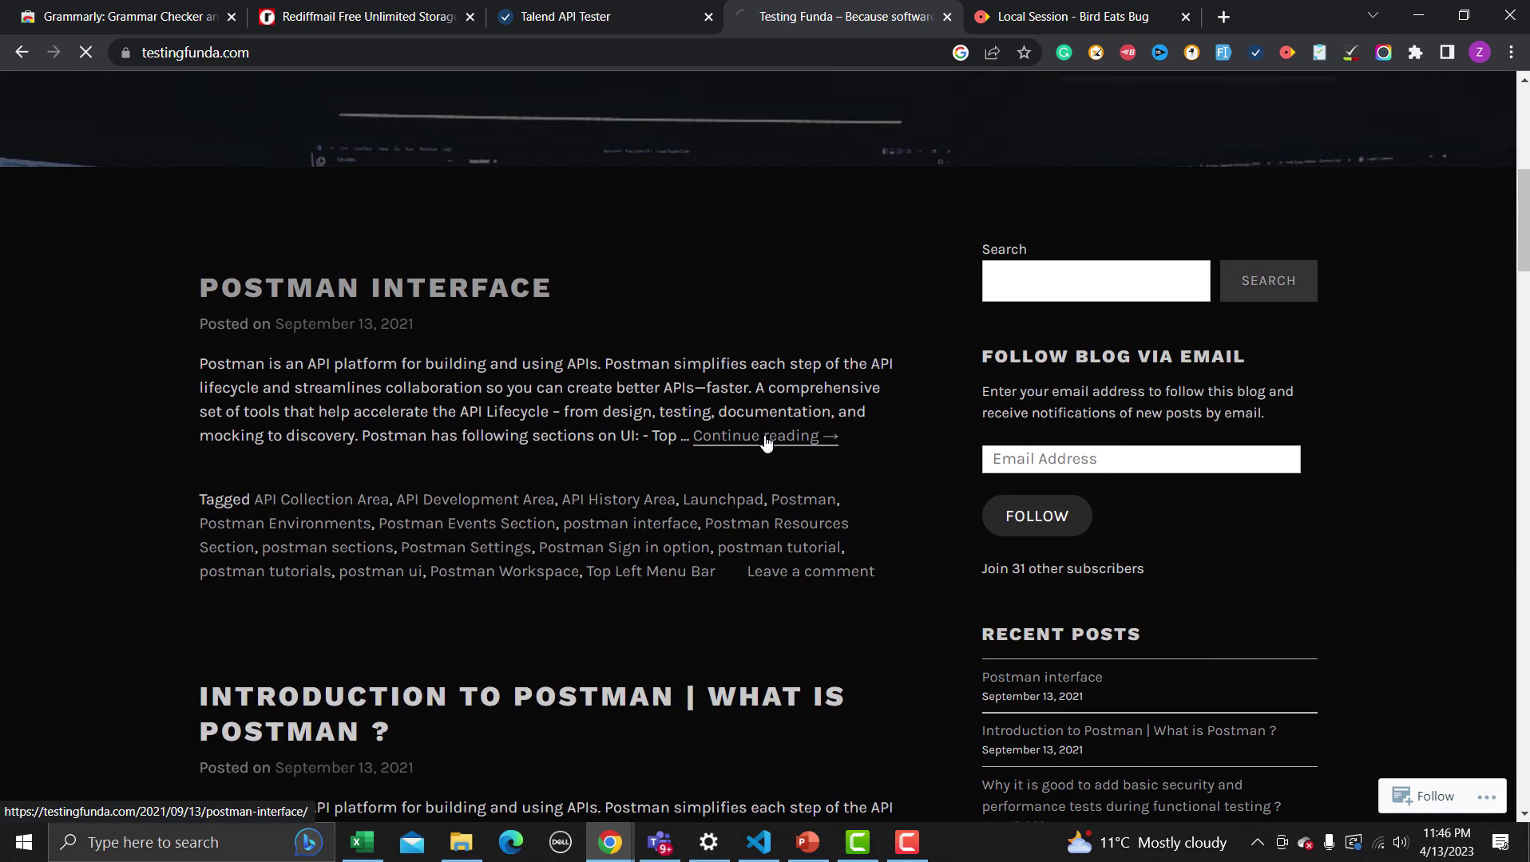
pyautogui.scroll(-10, 741, 416)
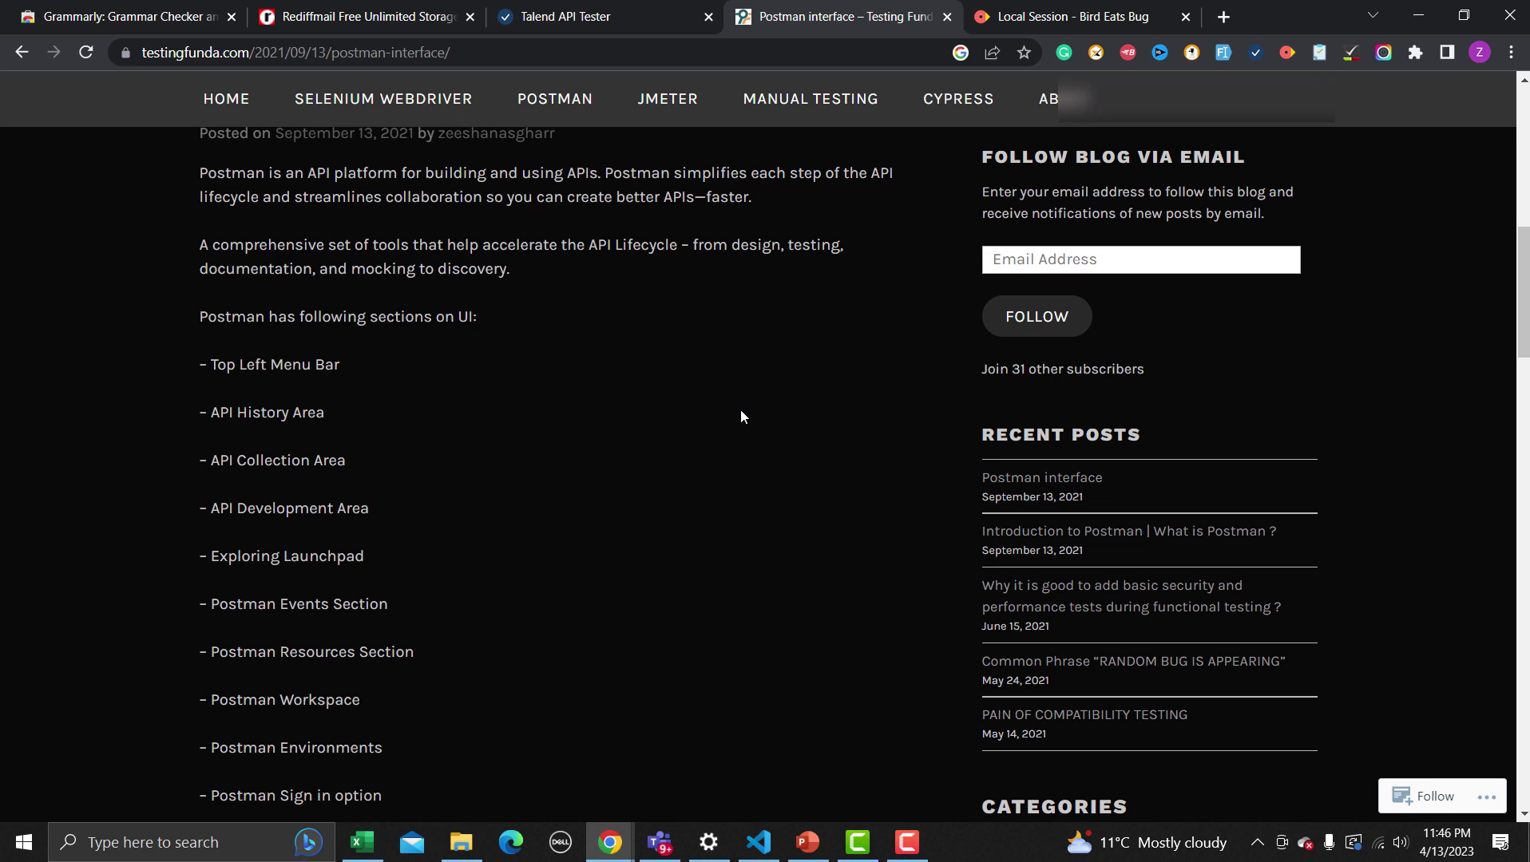
# Open and close Grammarly's quick settings, then return to the Grammarly store search results
pyautogui.click(1063, 52)
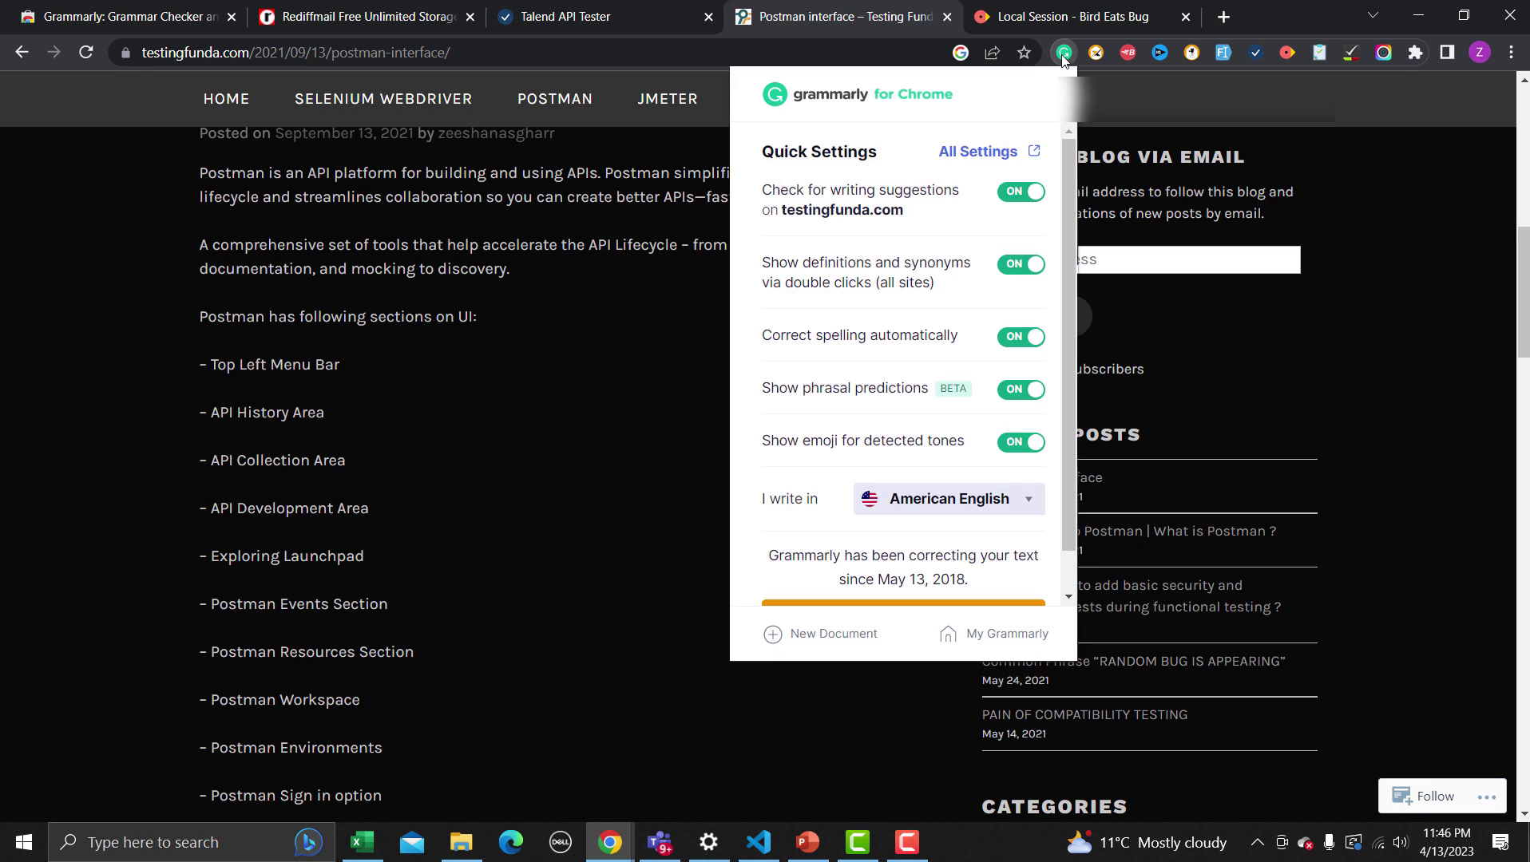
pyautogui.click(565, 483)
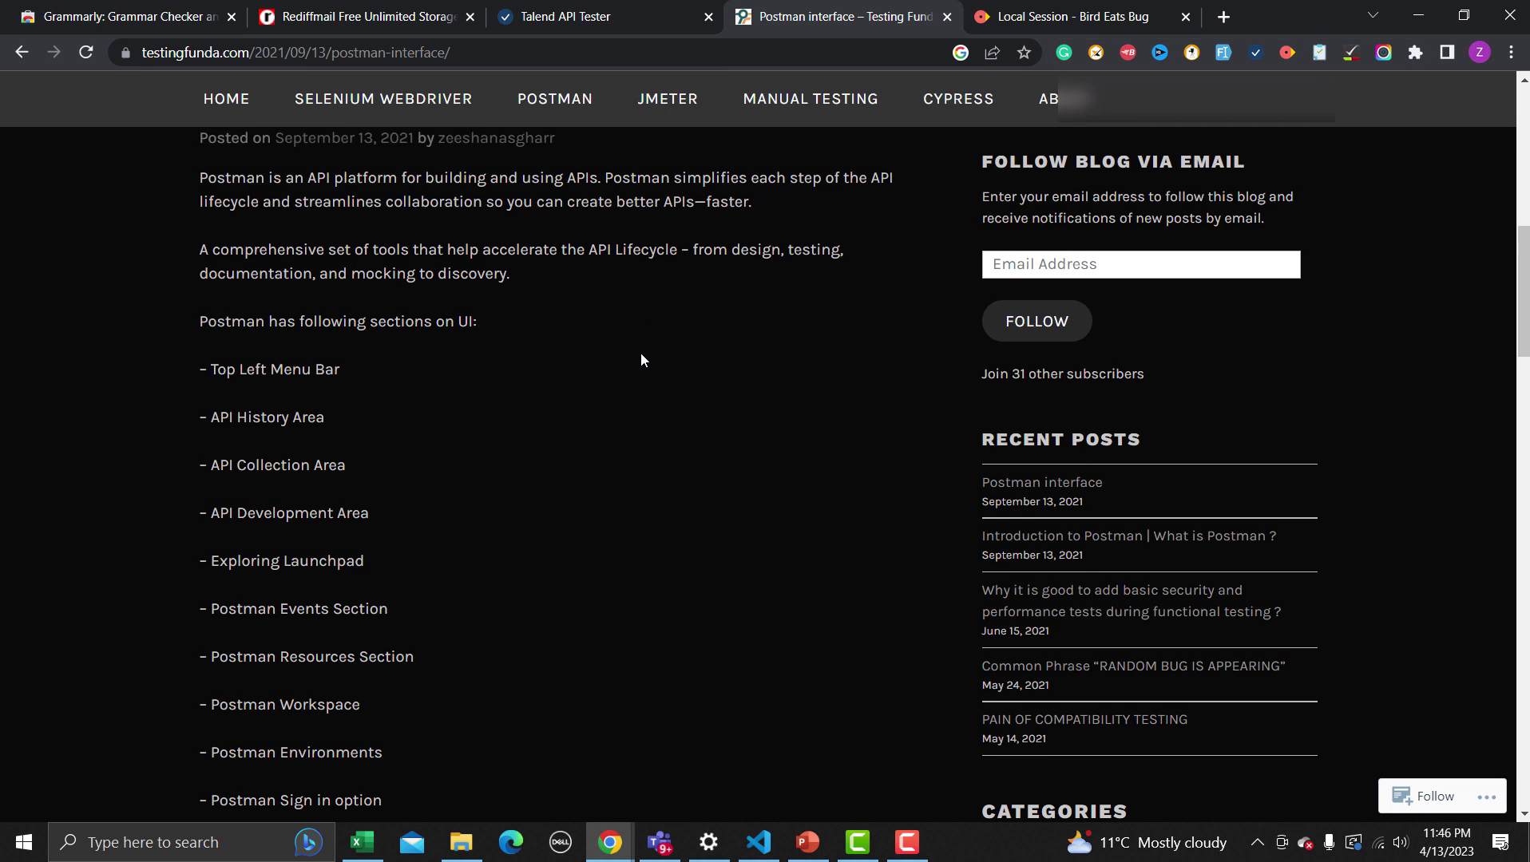
pyautogui.scroll(5, 641, 353)
pyautogui.scroll(1, 640, 354)
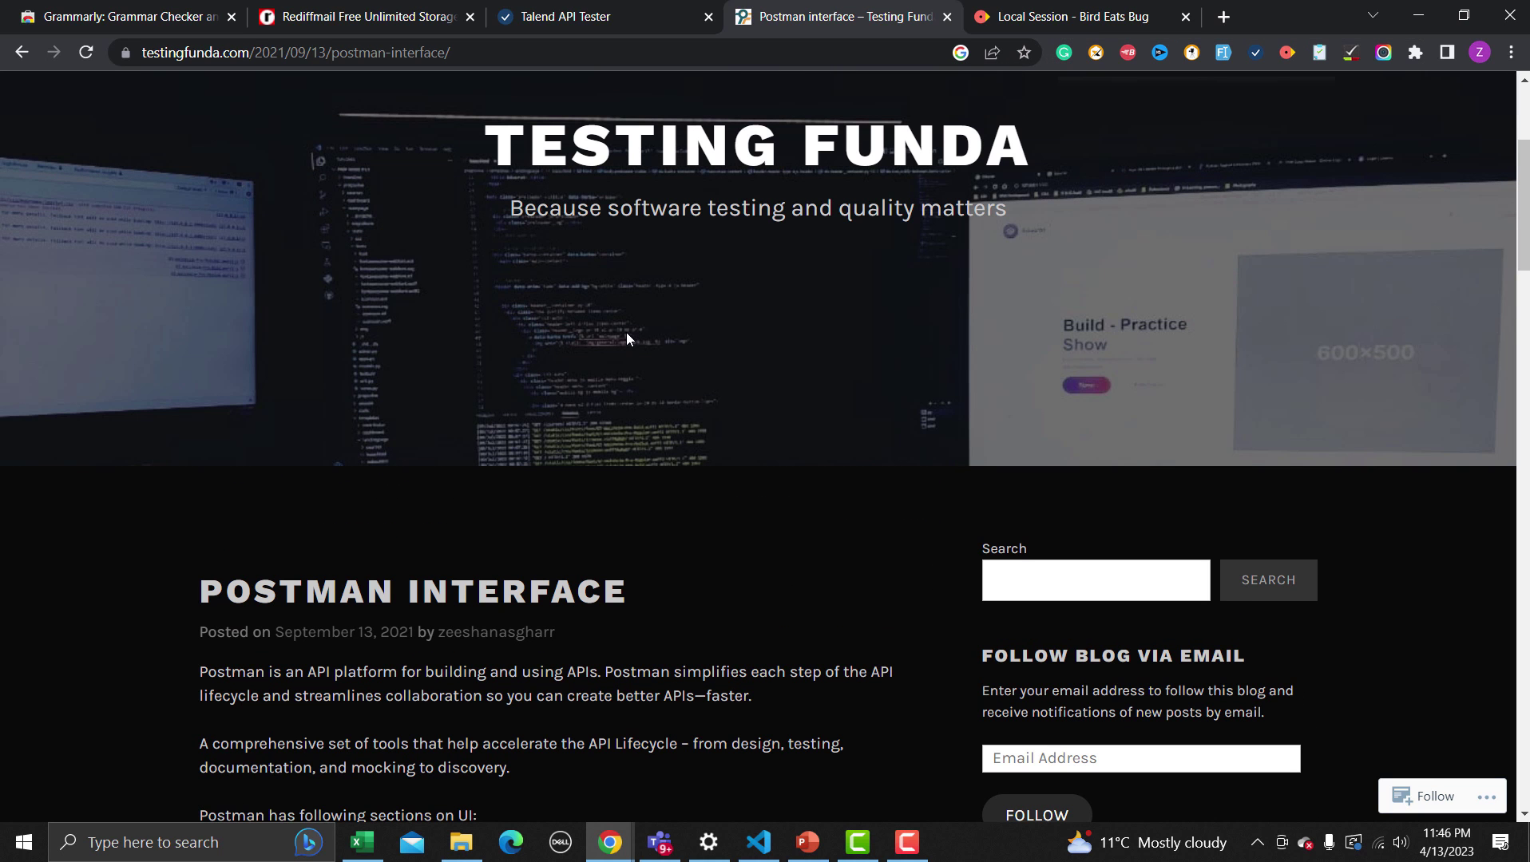
pyautogui.click(153, 20)
pyautogui.click(21, 53)
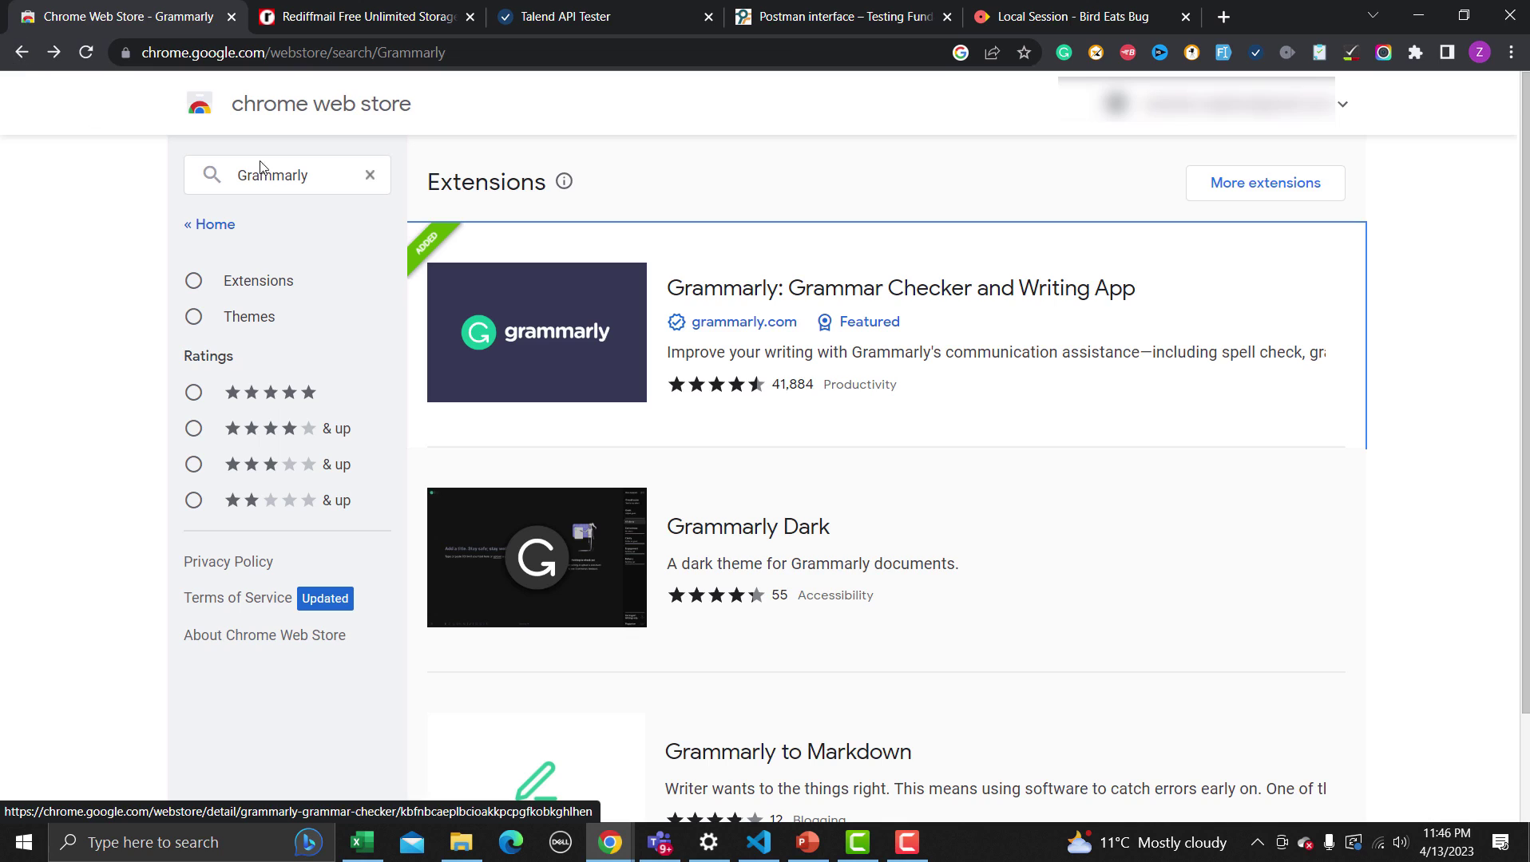
# Replace the Grammarly search with a 'viewport resizer' search, using the suggestion
pyautogui.moveTo(313, 178); pyautogui.dragTo(202, 184)
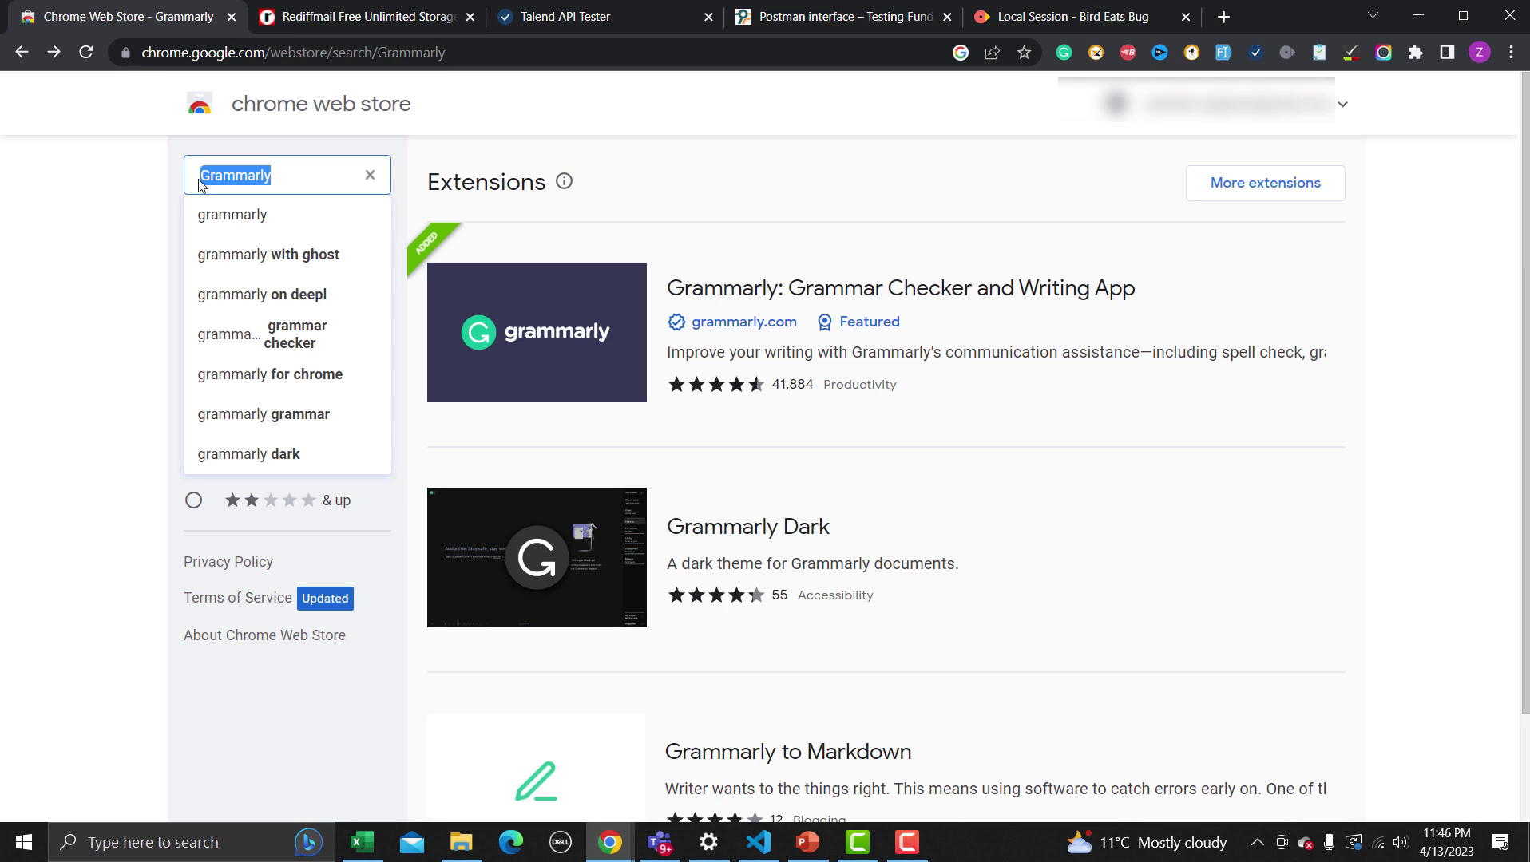
pyautogui.write('View')
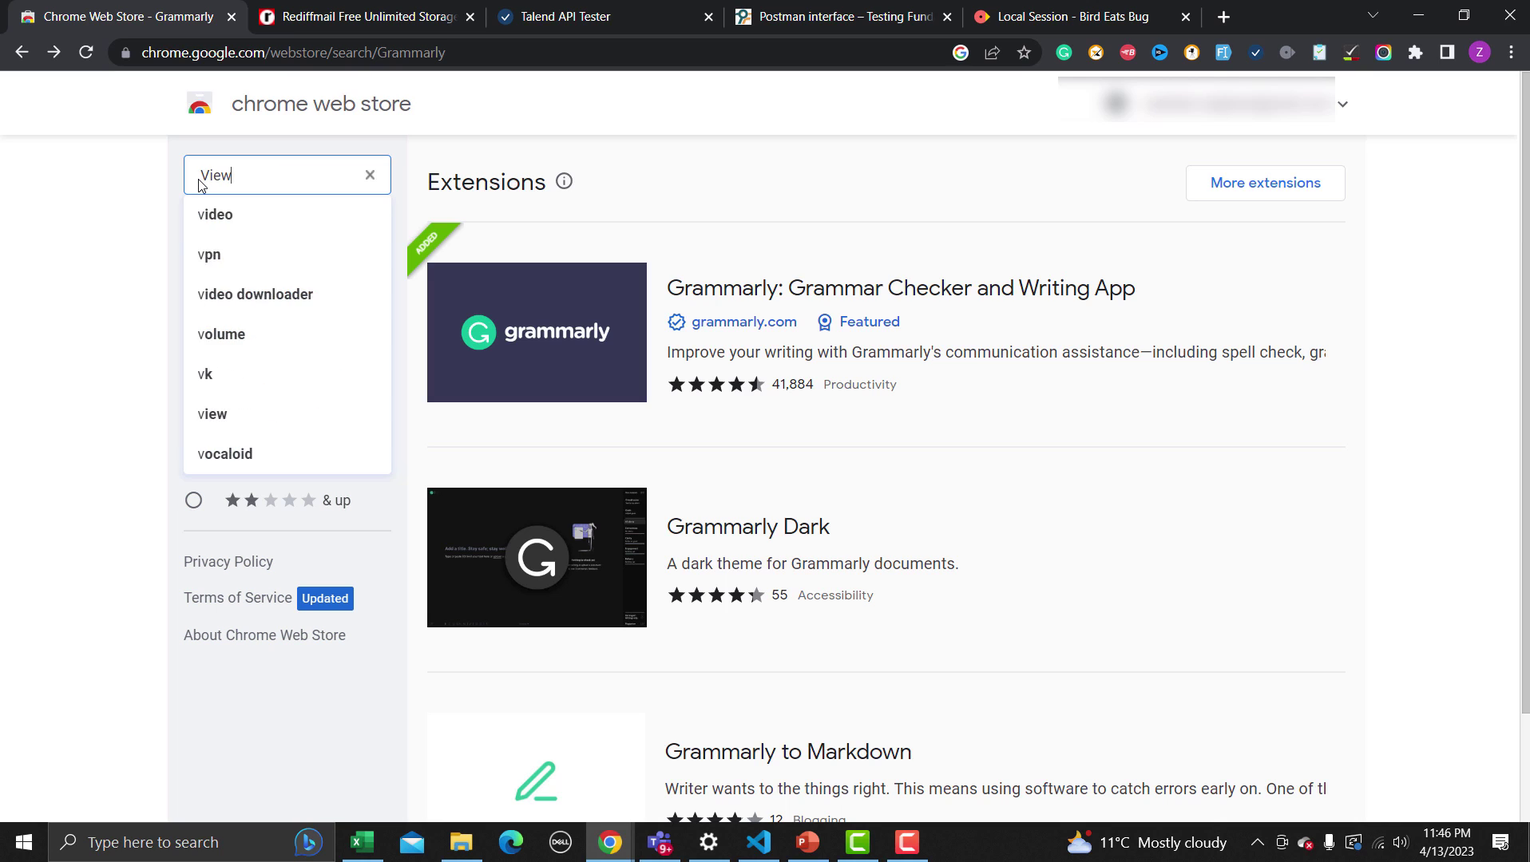
pyautogui.write('port')
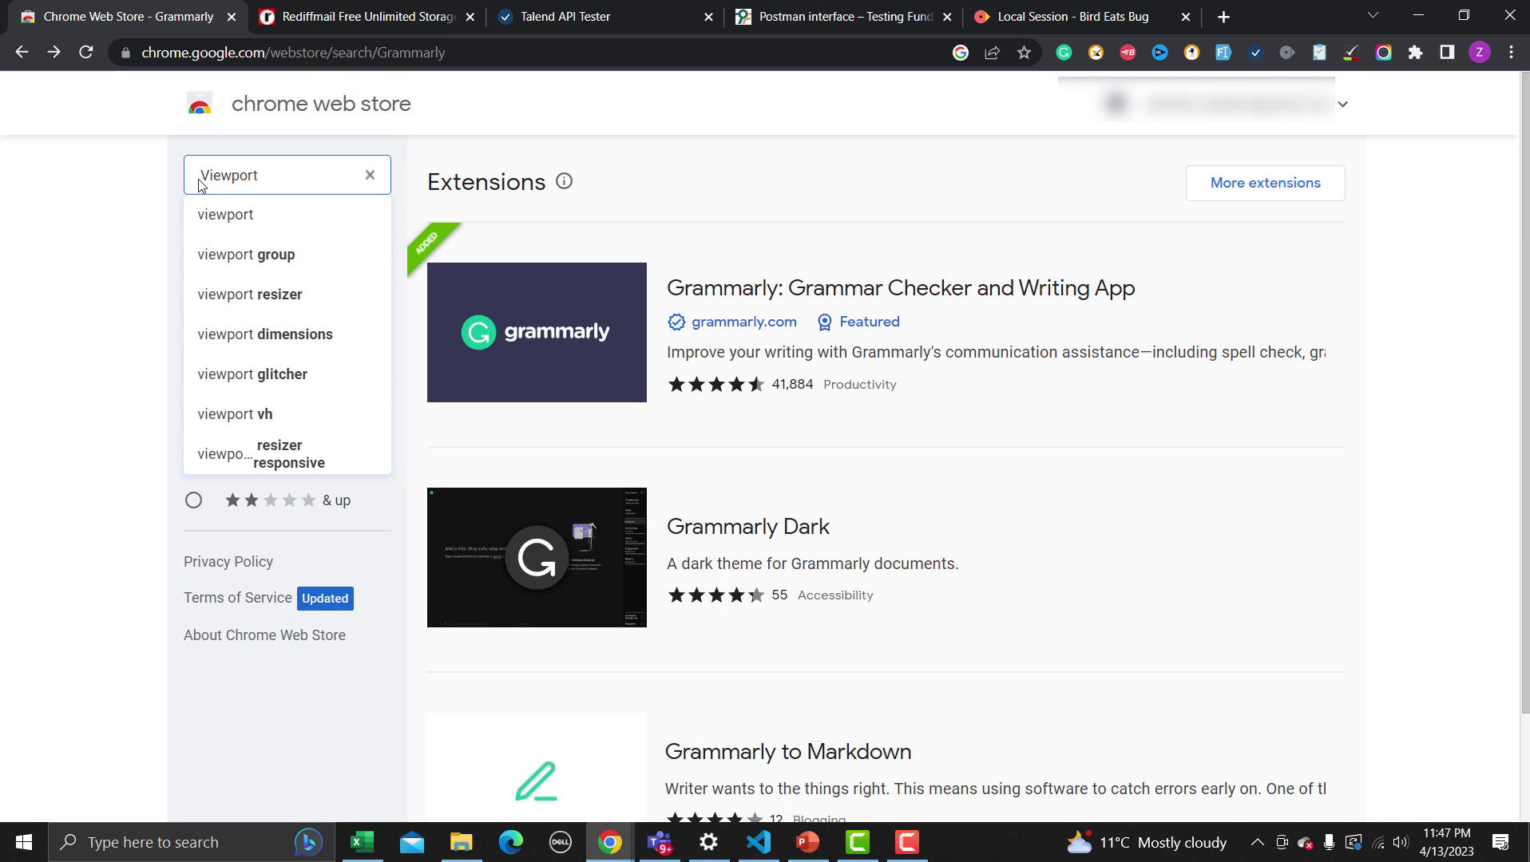
pyautogui.write(' rezie')
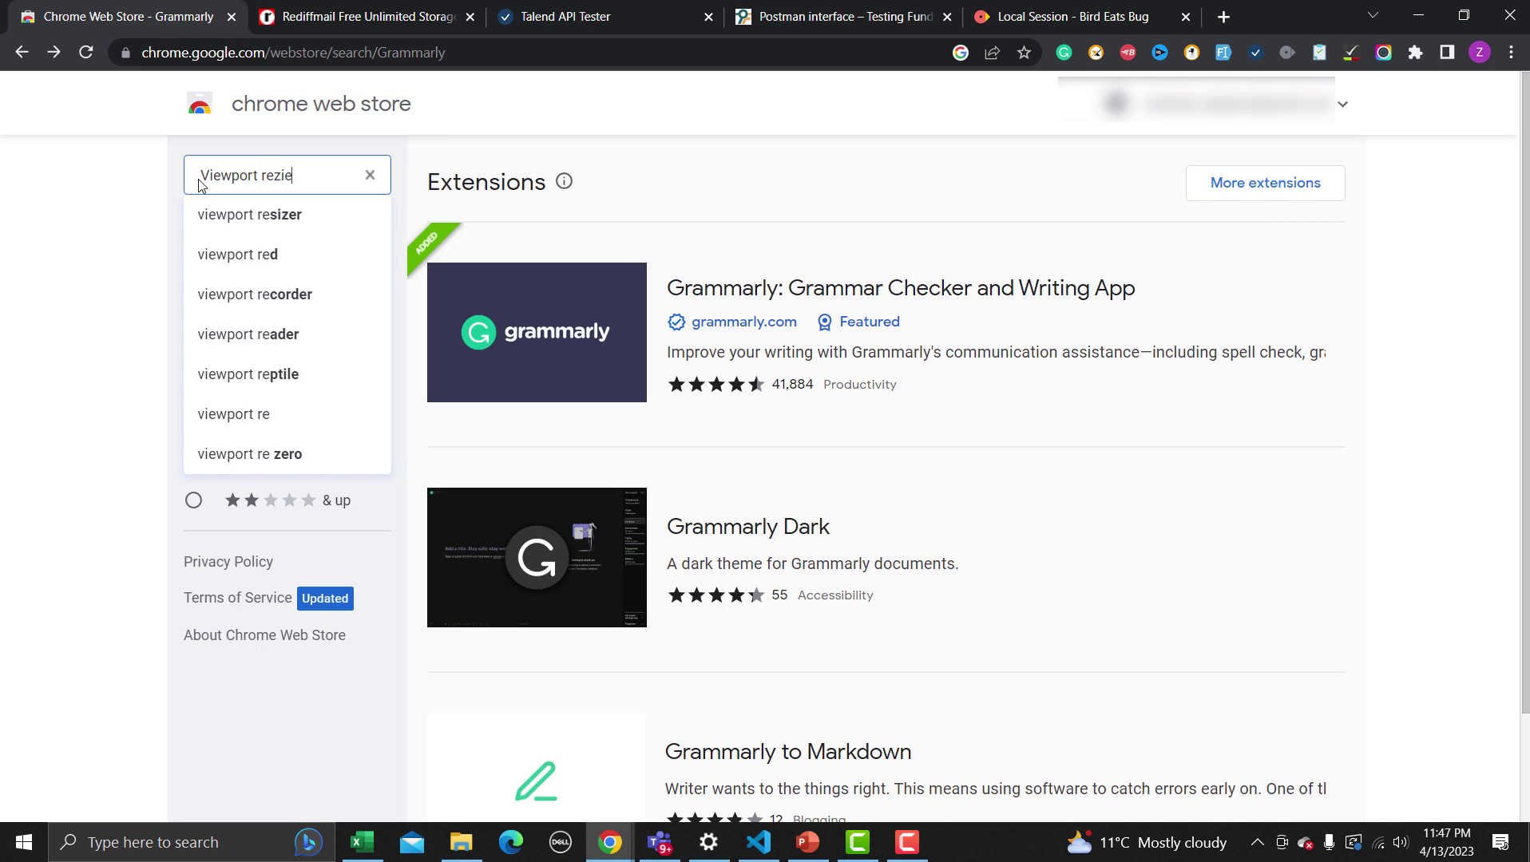
pyautogui.press('Down')
pyautogui.press('Return')
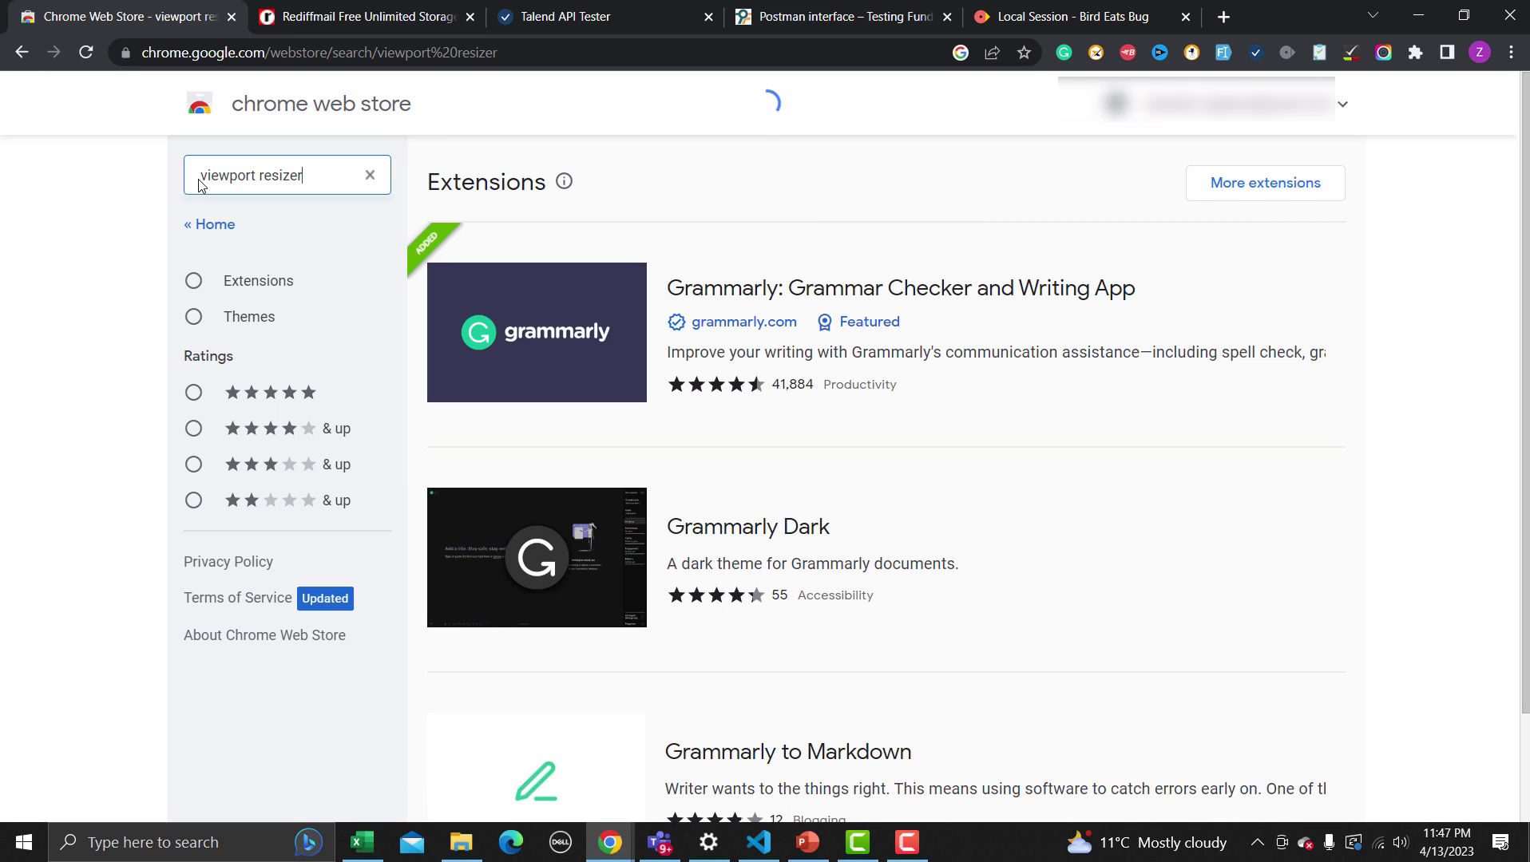
# Open the Viewport Resizer listing, cycle through its screenshots, then return to the results
pyautogui.click(510, 341)
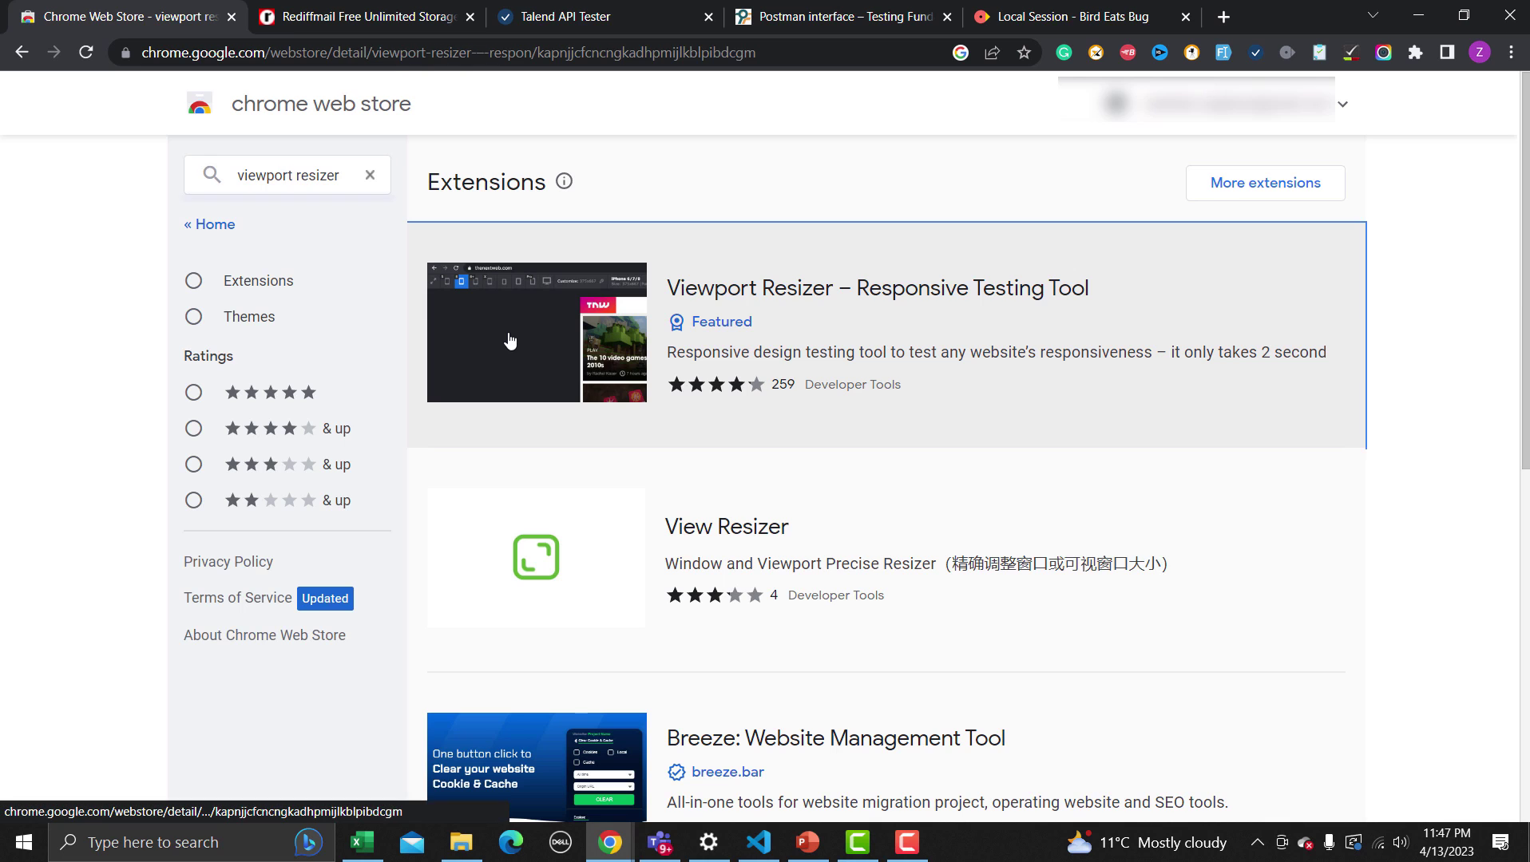
pyautogui.scroll(-4, 506, 384)
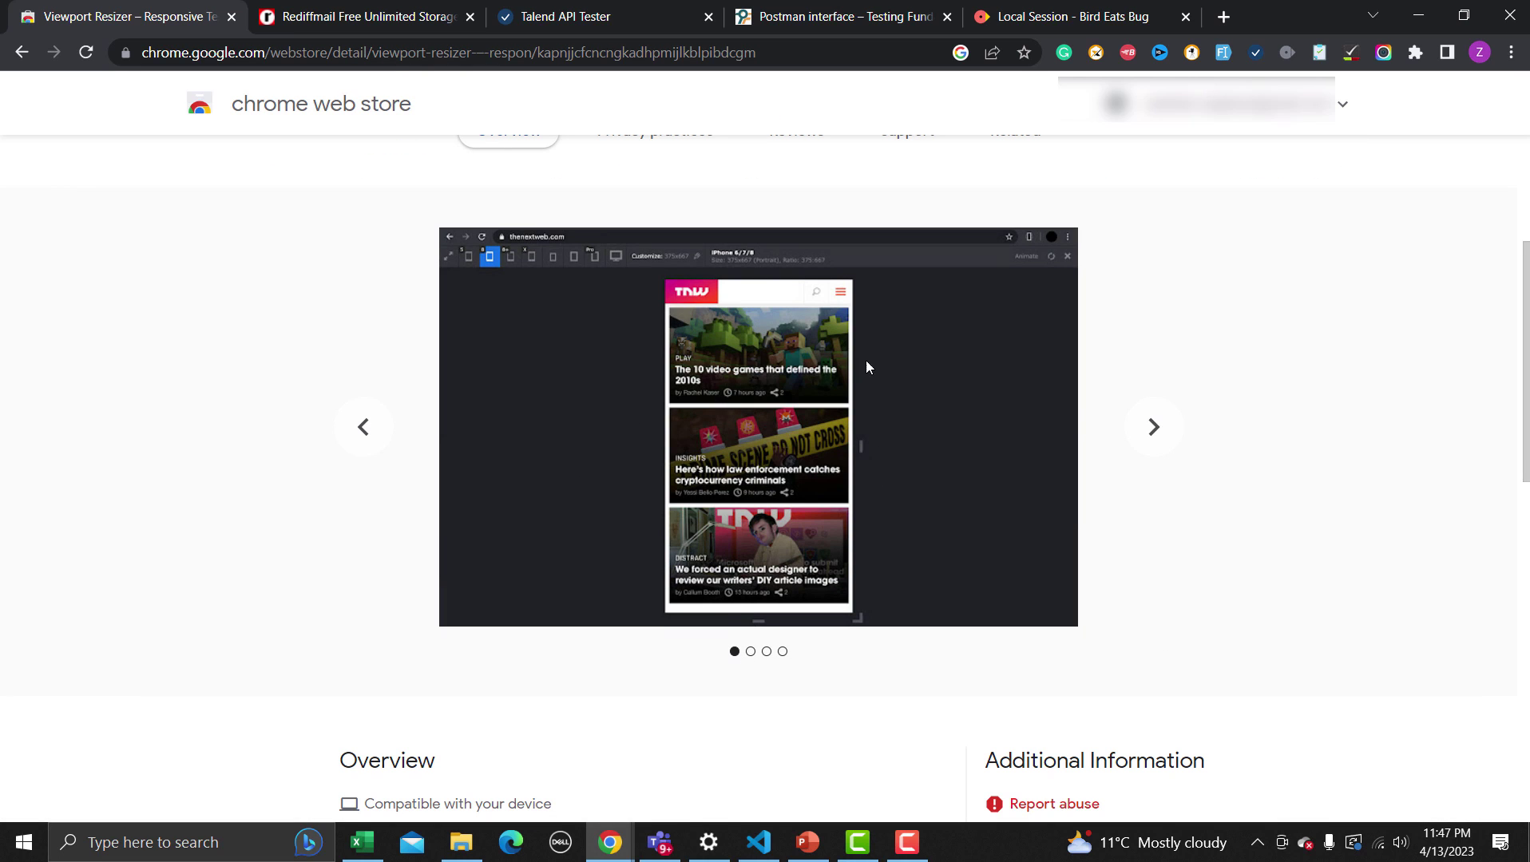
pyautogui.click(1152, 431)
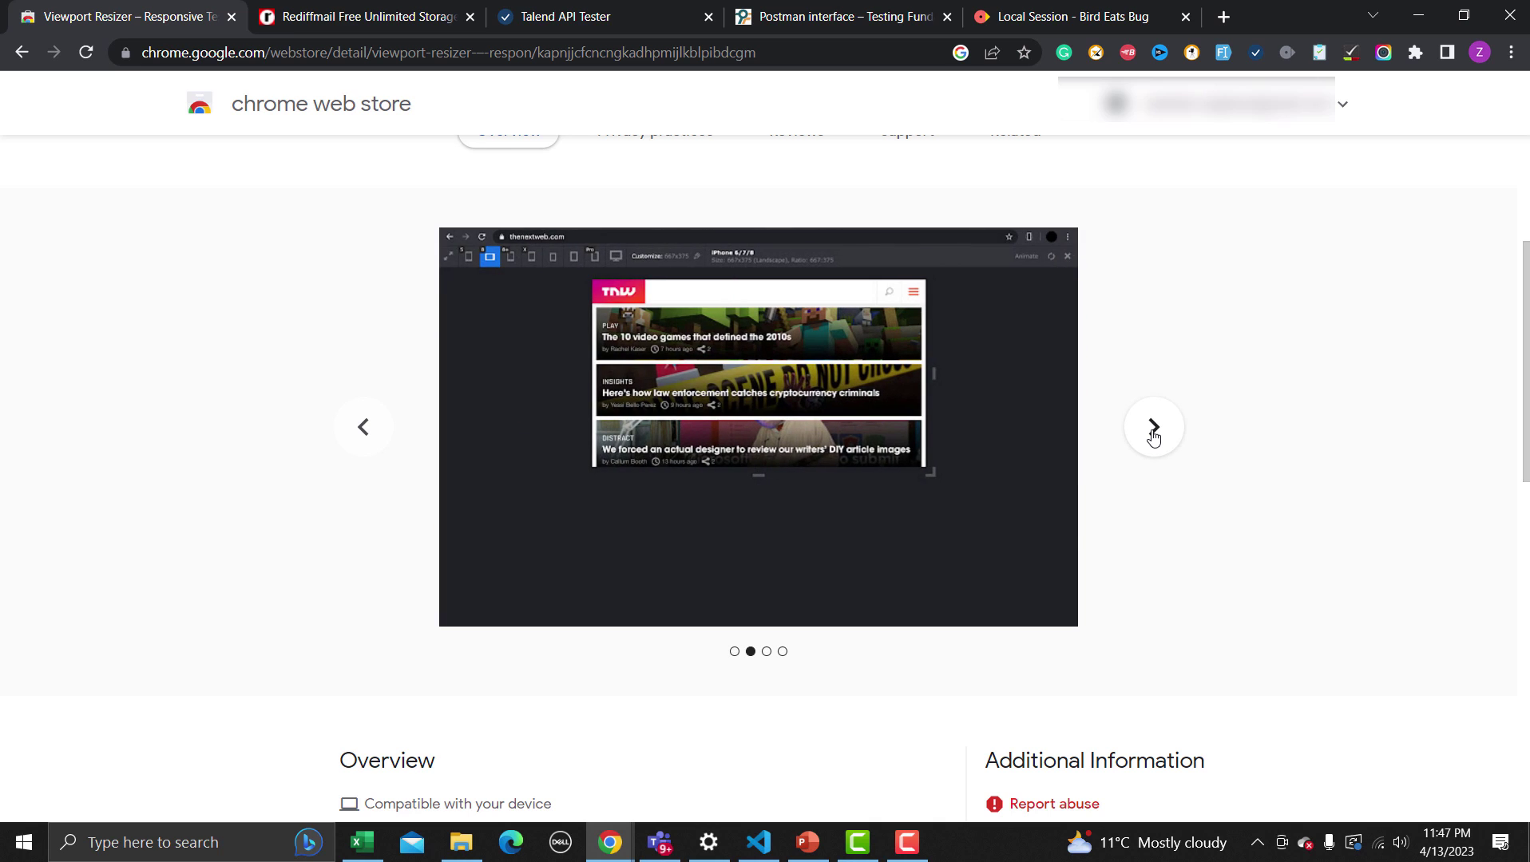
pyautogui.click(1152, 431)
pyautogui.click(1152, 432)
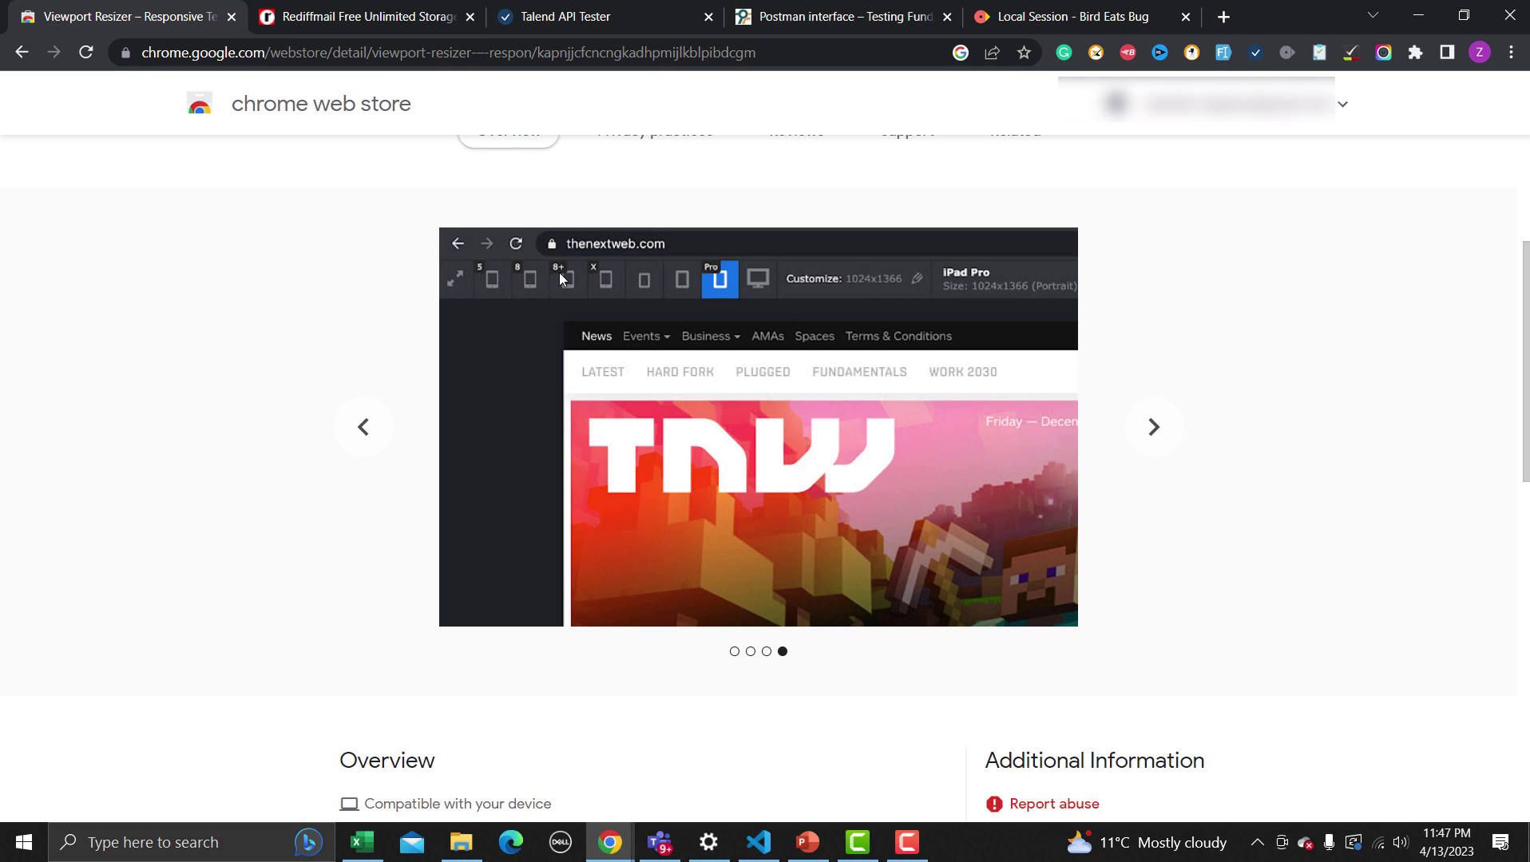
pyautogui.click(1160, 434)
pyautogui.click(1163, 434)
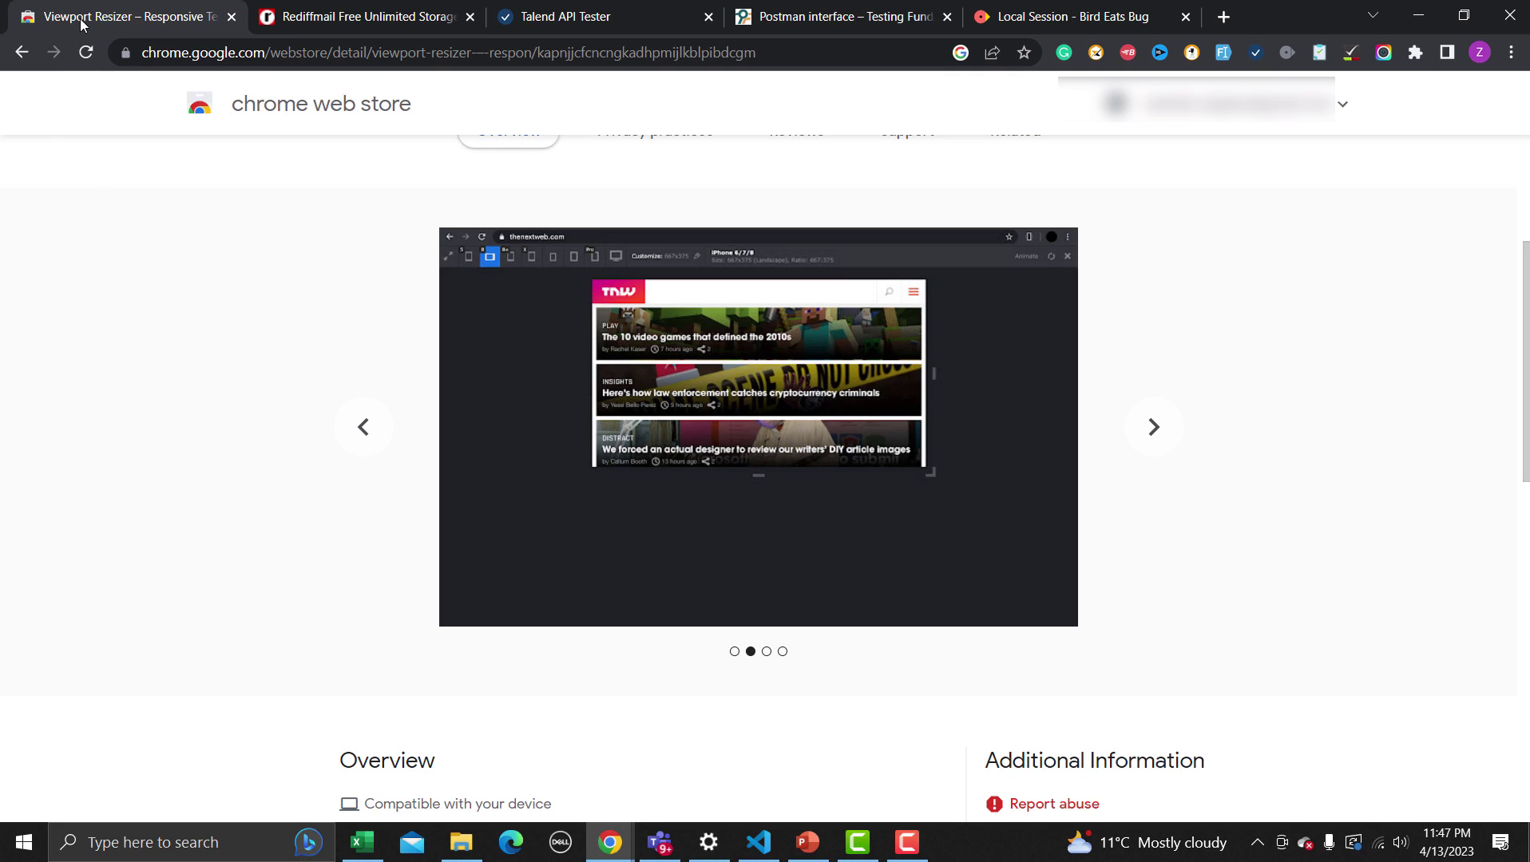
pyautogui.click(27, 56)
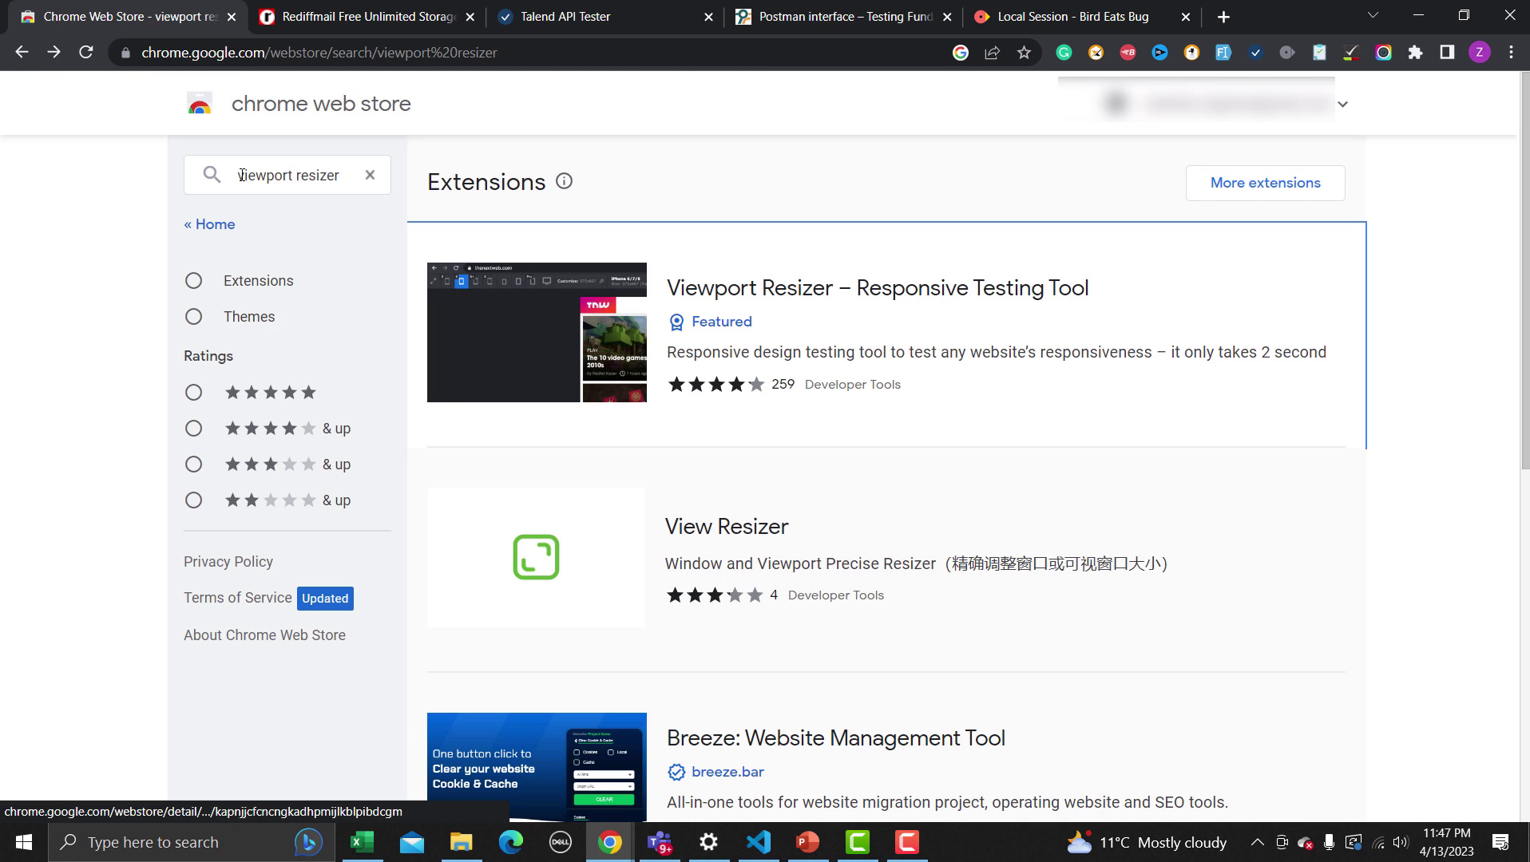
# Replace the viewport resizer search term with 'Editthiscookie' and search
pyautogui.moveTo(237, 175); pyautogui.dragTo(205, 177)
pyautogui.click(289, 176)
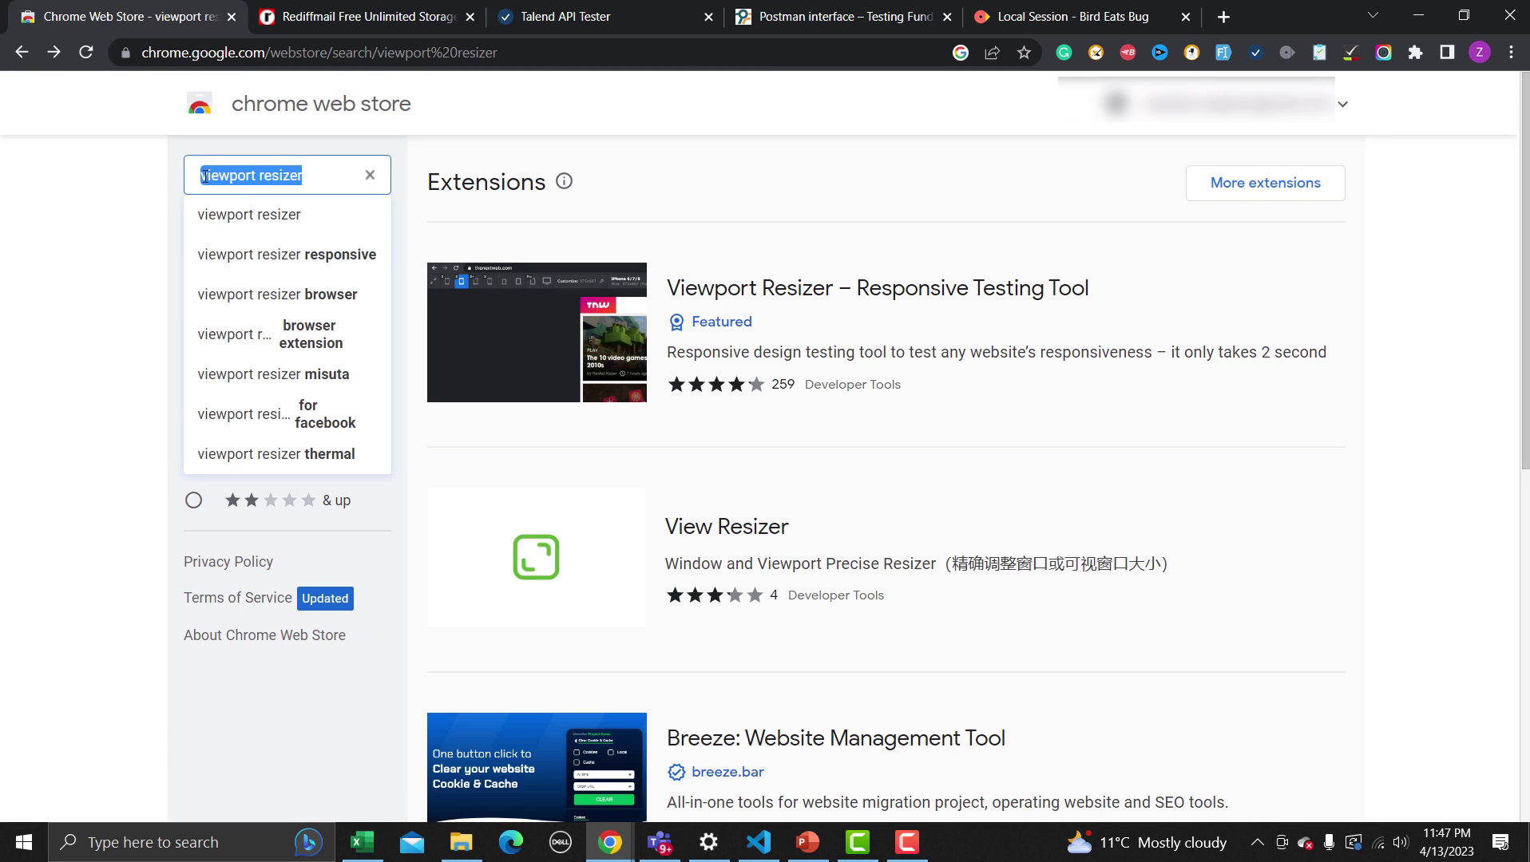
pyautogui.write('Edi')
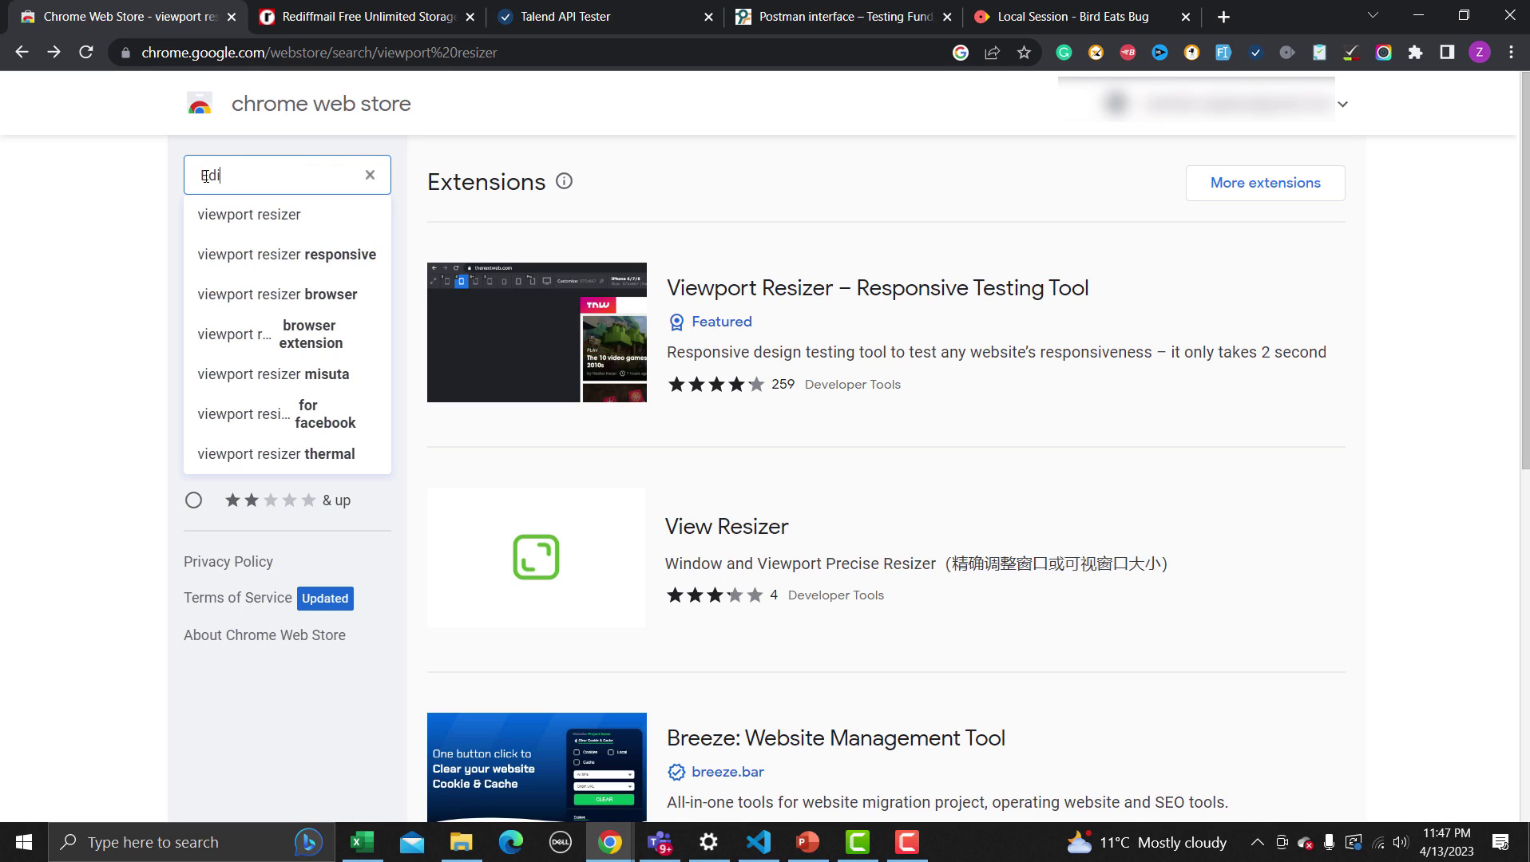
pyautogui.write('tthis')
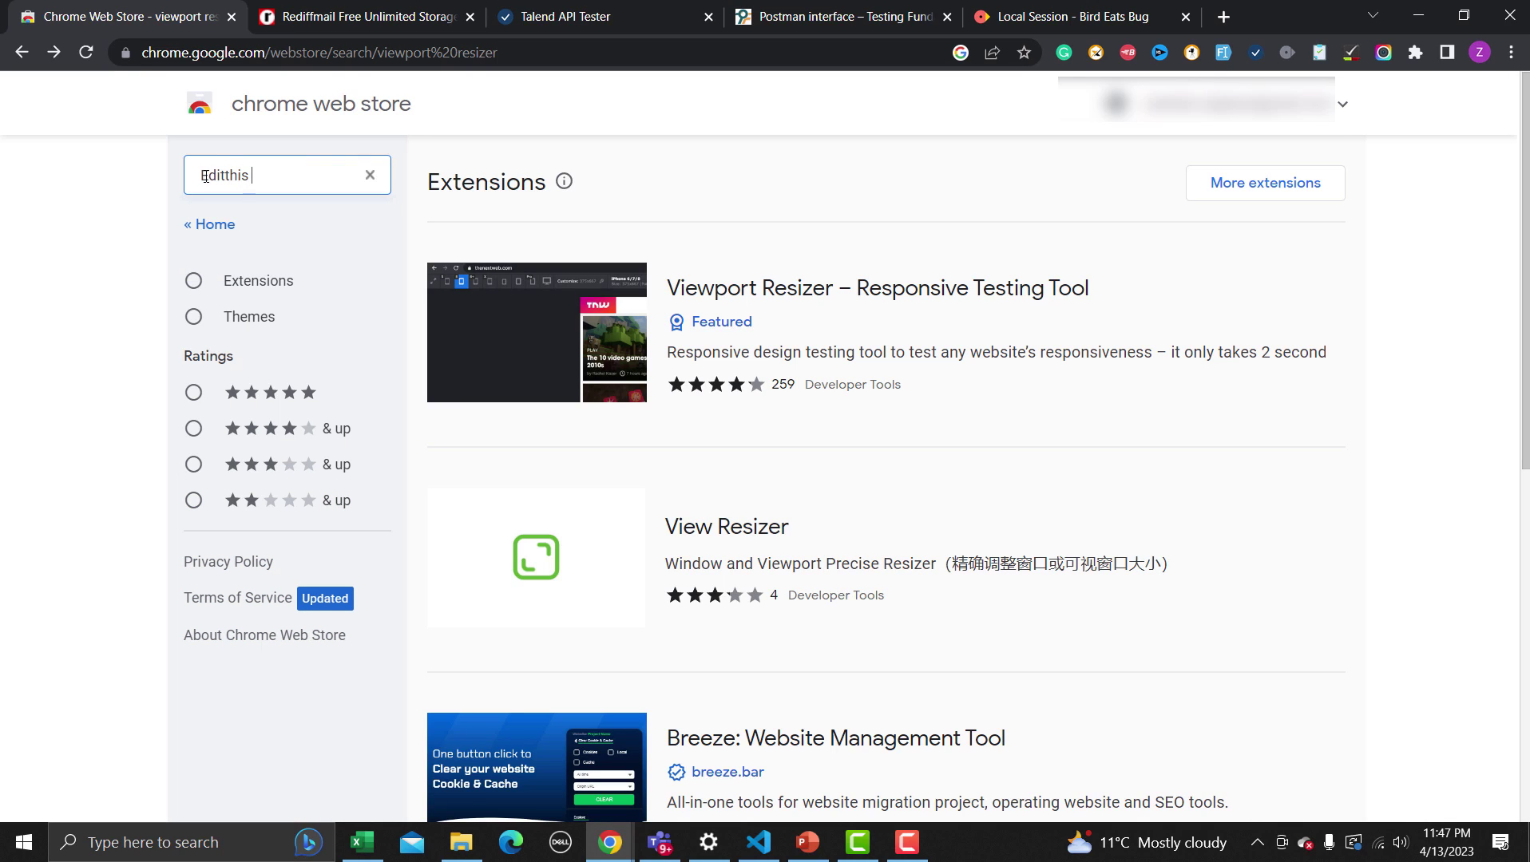
pyautogui.press('BackSpace')
pyautogui.write('cookie')
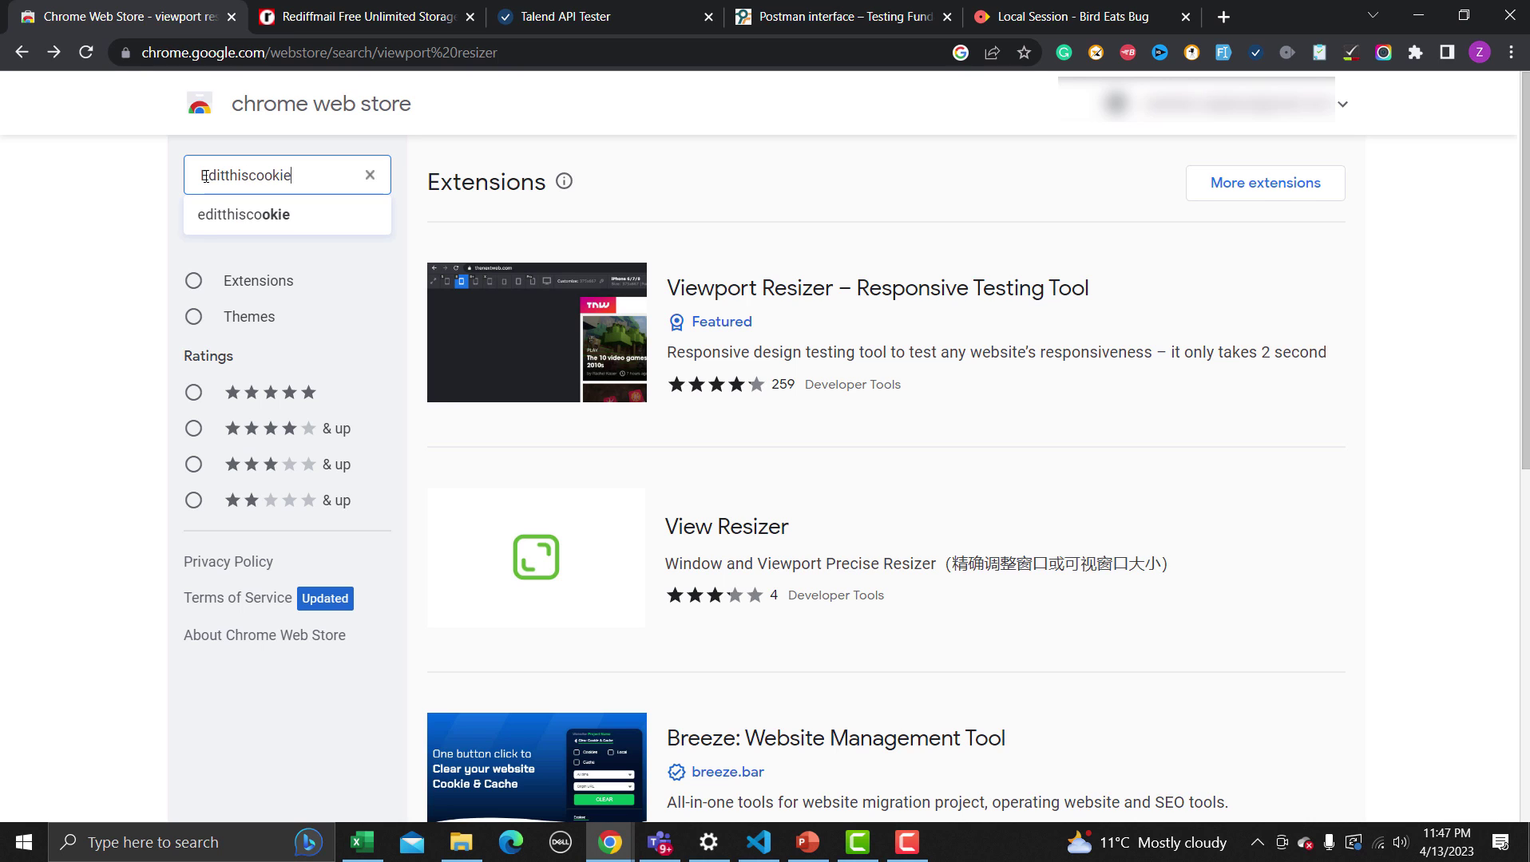
pyautogui.press('Return')
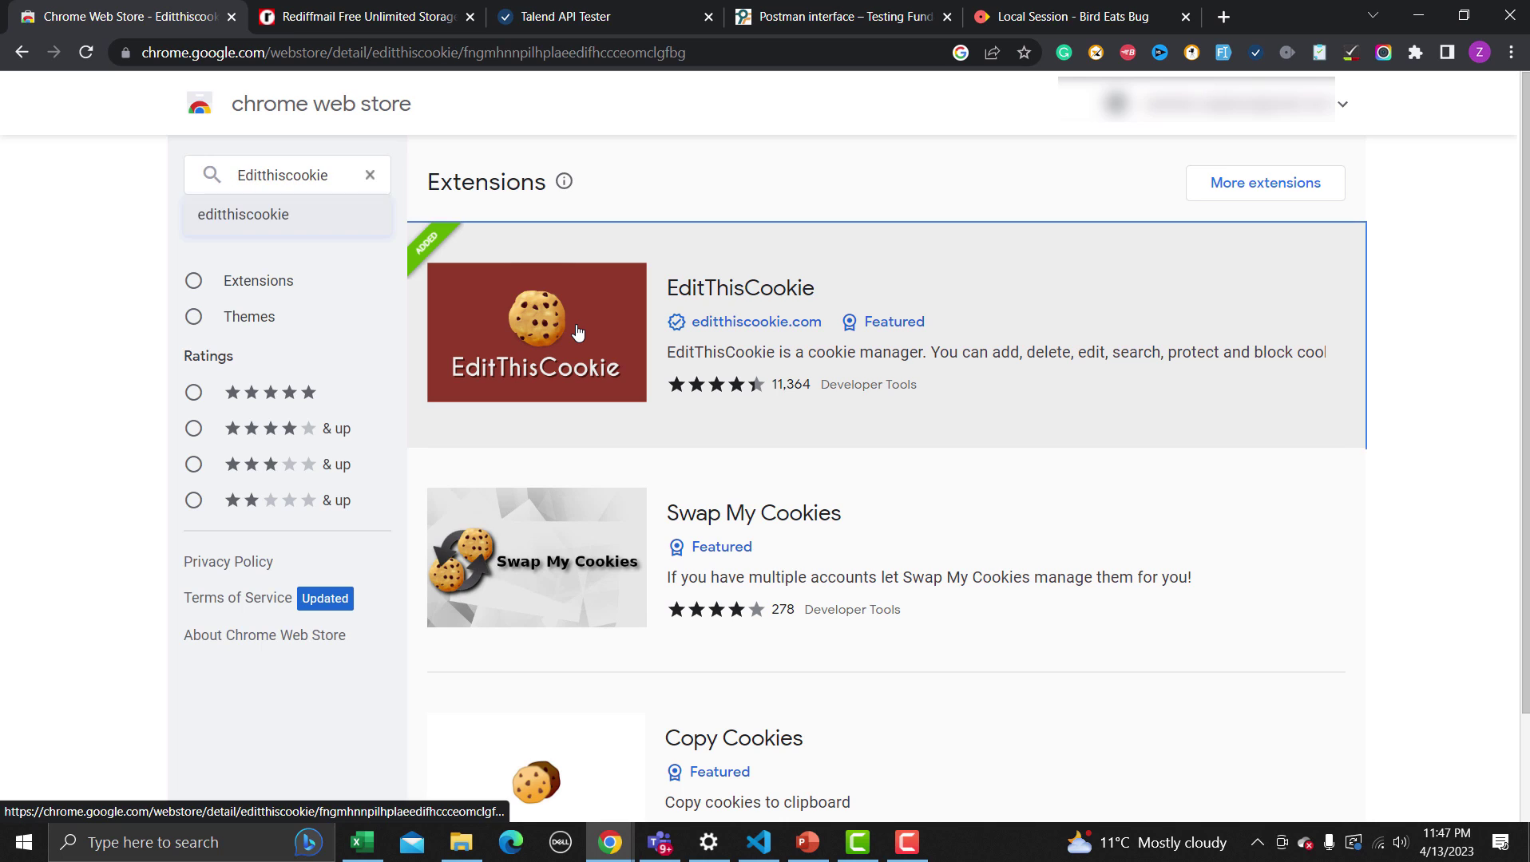
# Open the EditThisCookie listing and read its Overview, noting 2,000,000+ users and installed status
pyautogui.click(574, 331)
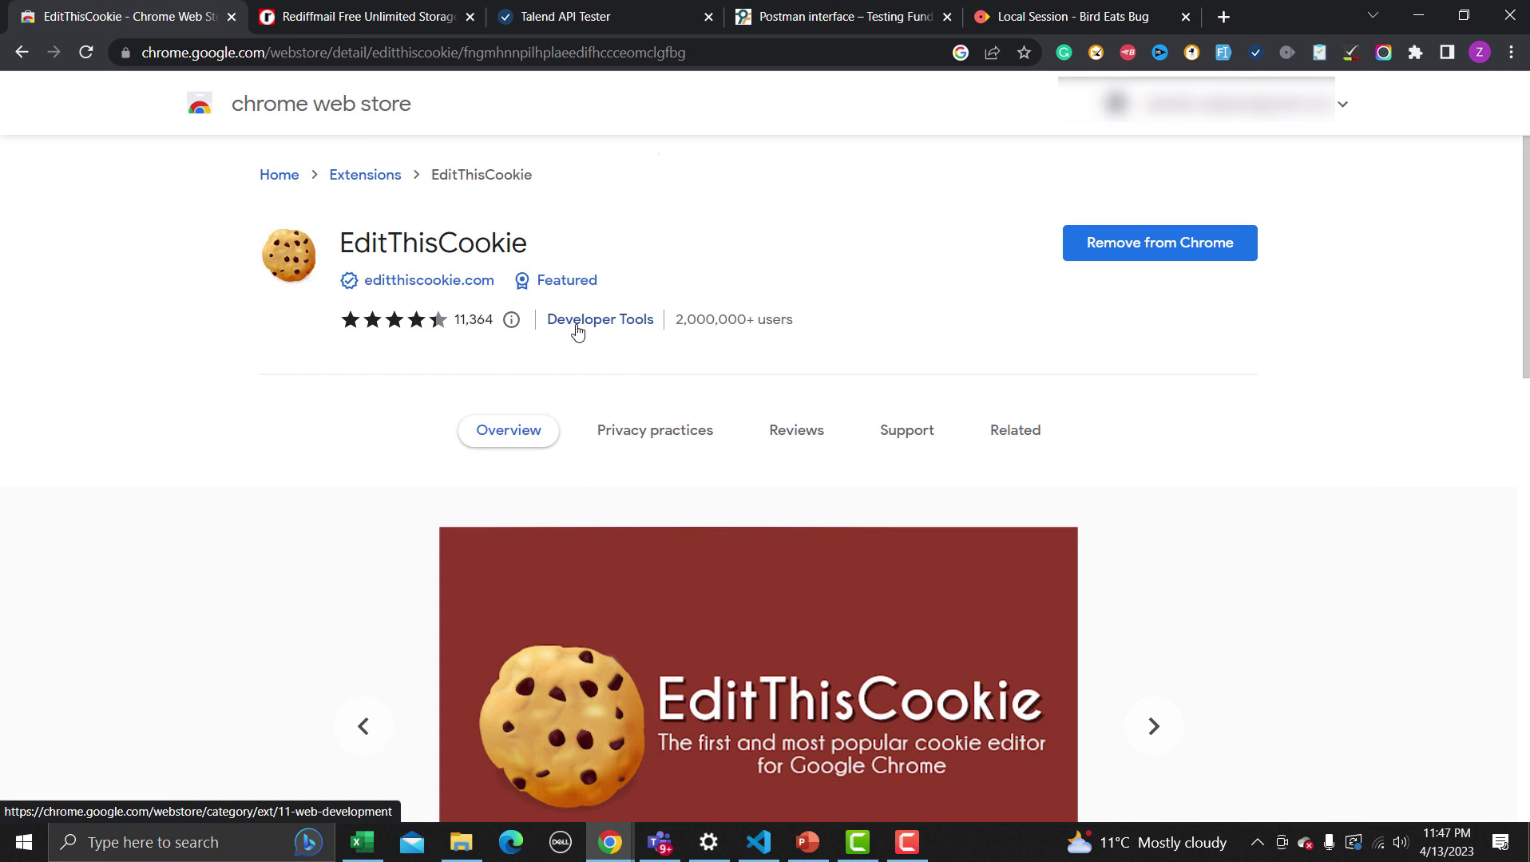
pyautogui.scroll(-1, 572, 333)
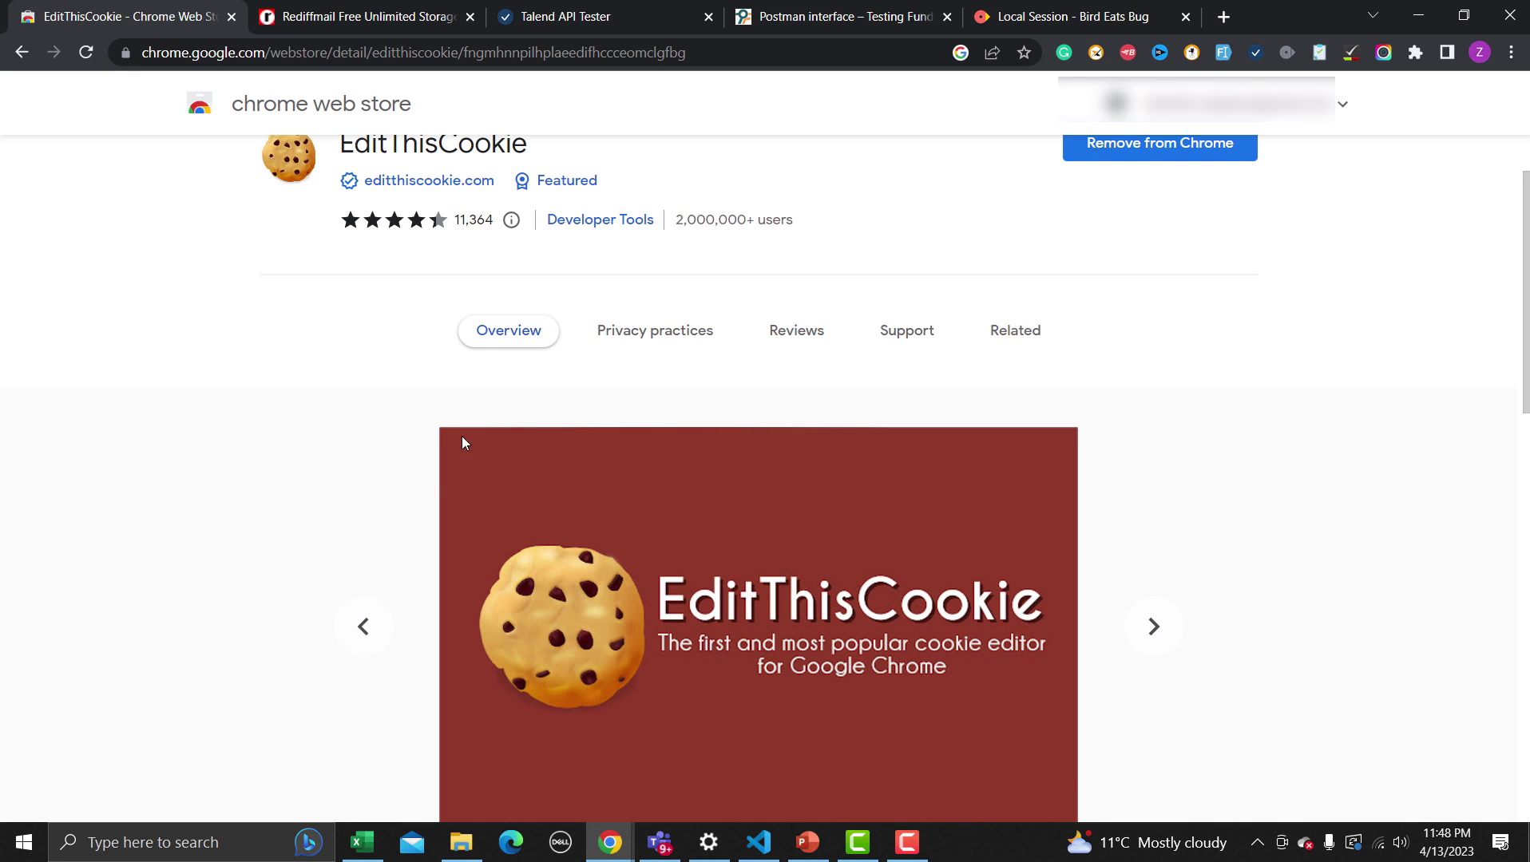
pyautogui.scroll(-7, 441, 491)
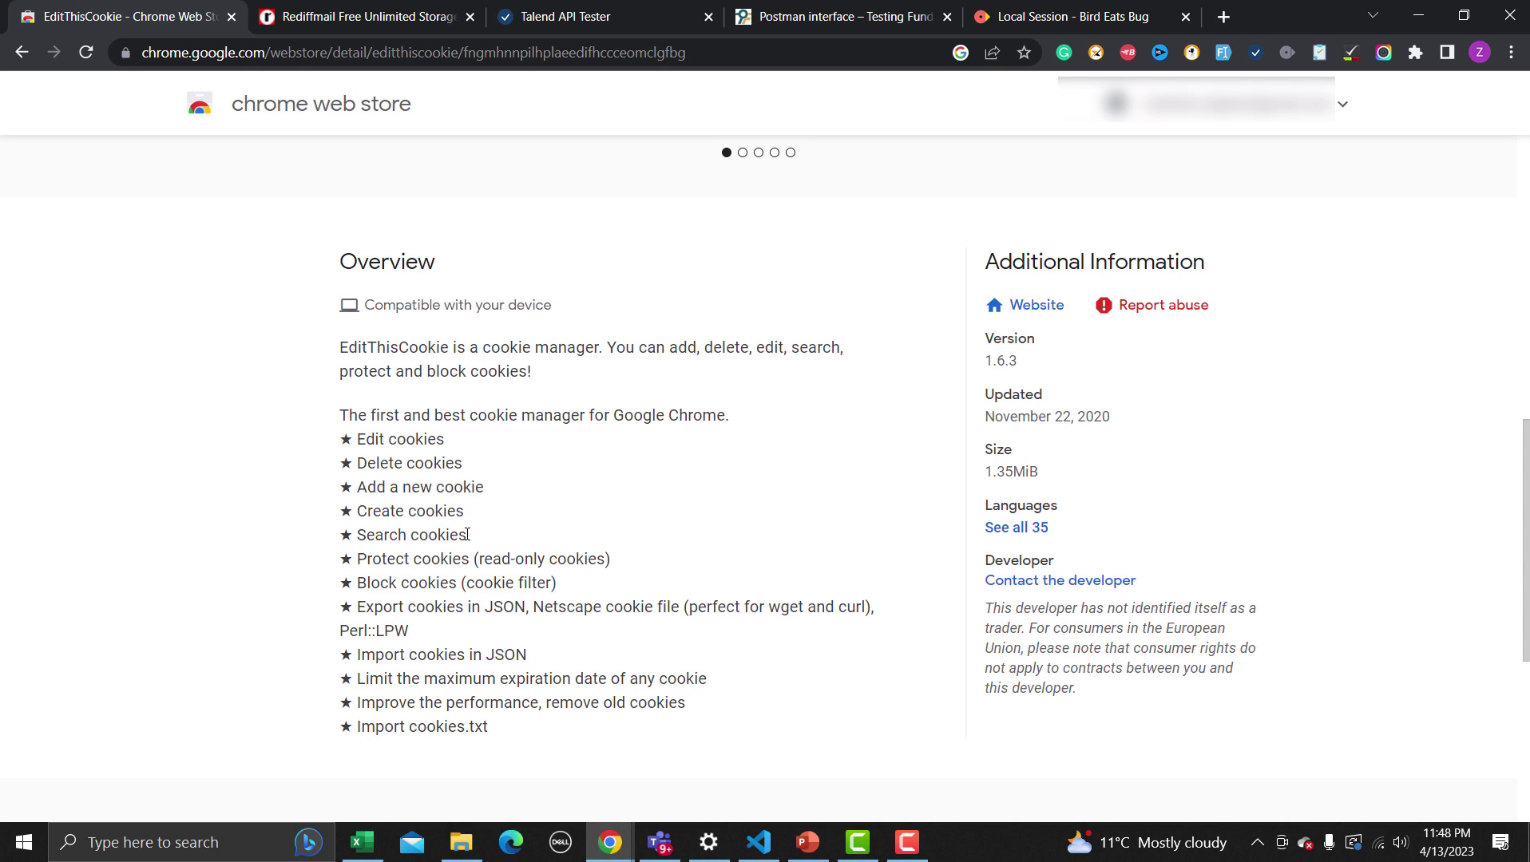
pyautogui.scroll(10, 488, 504)
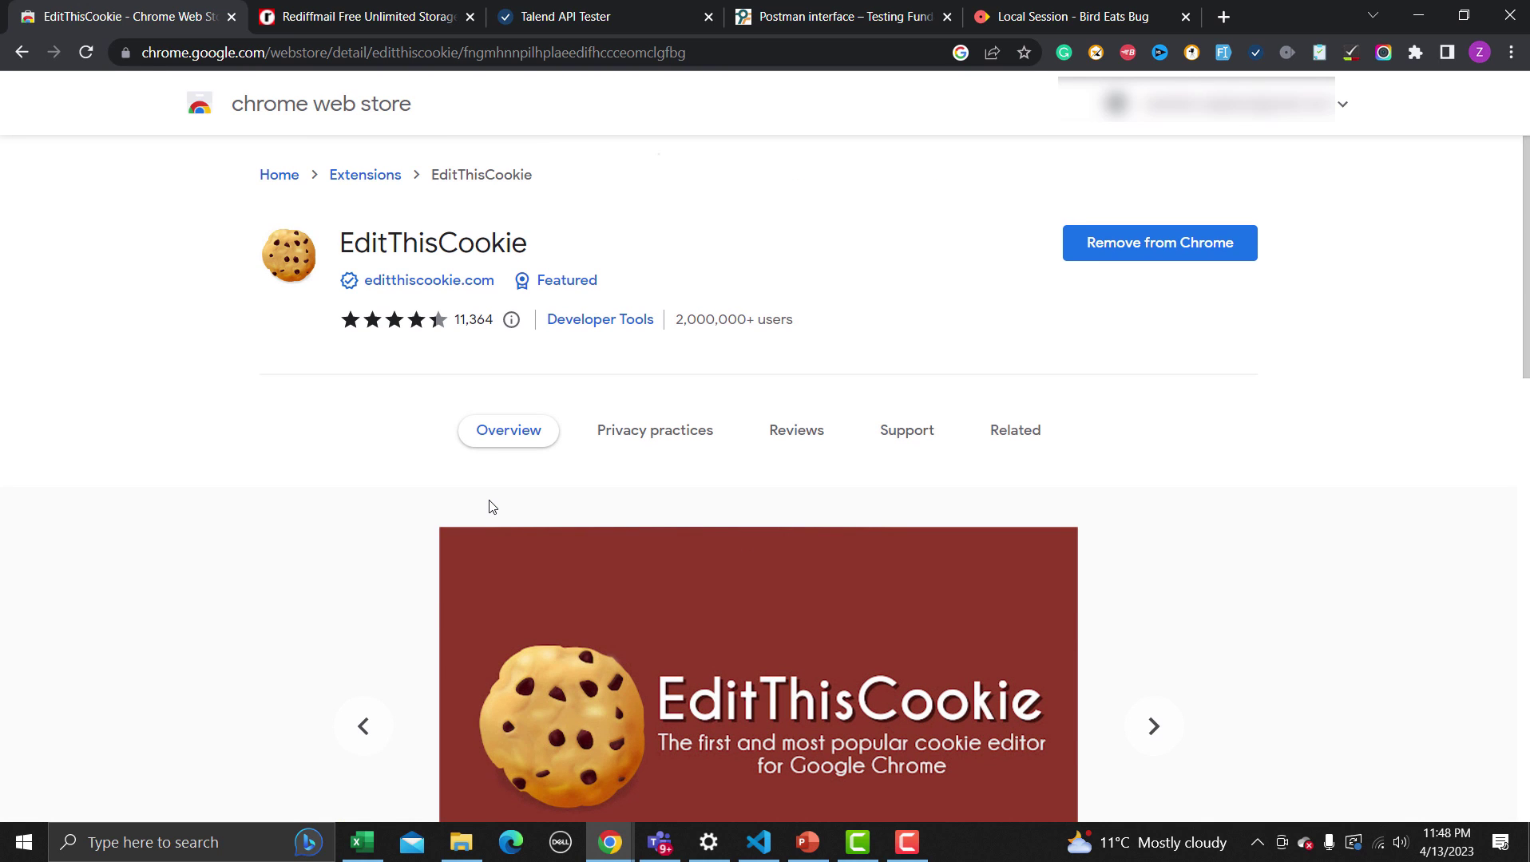